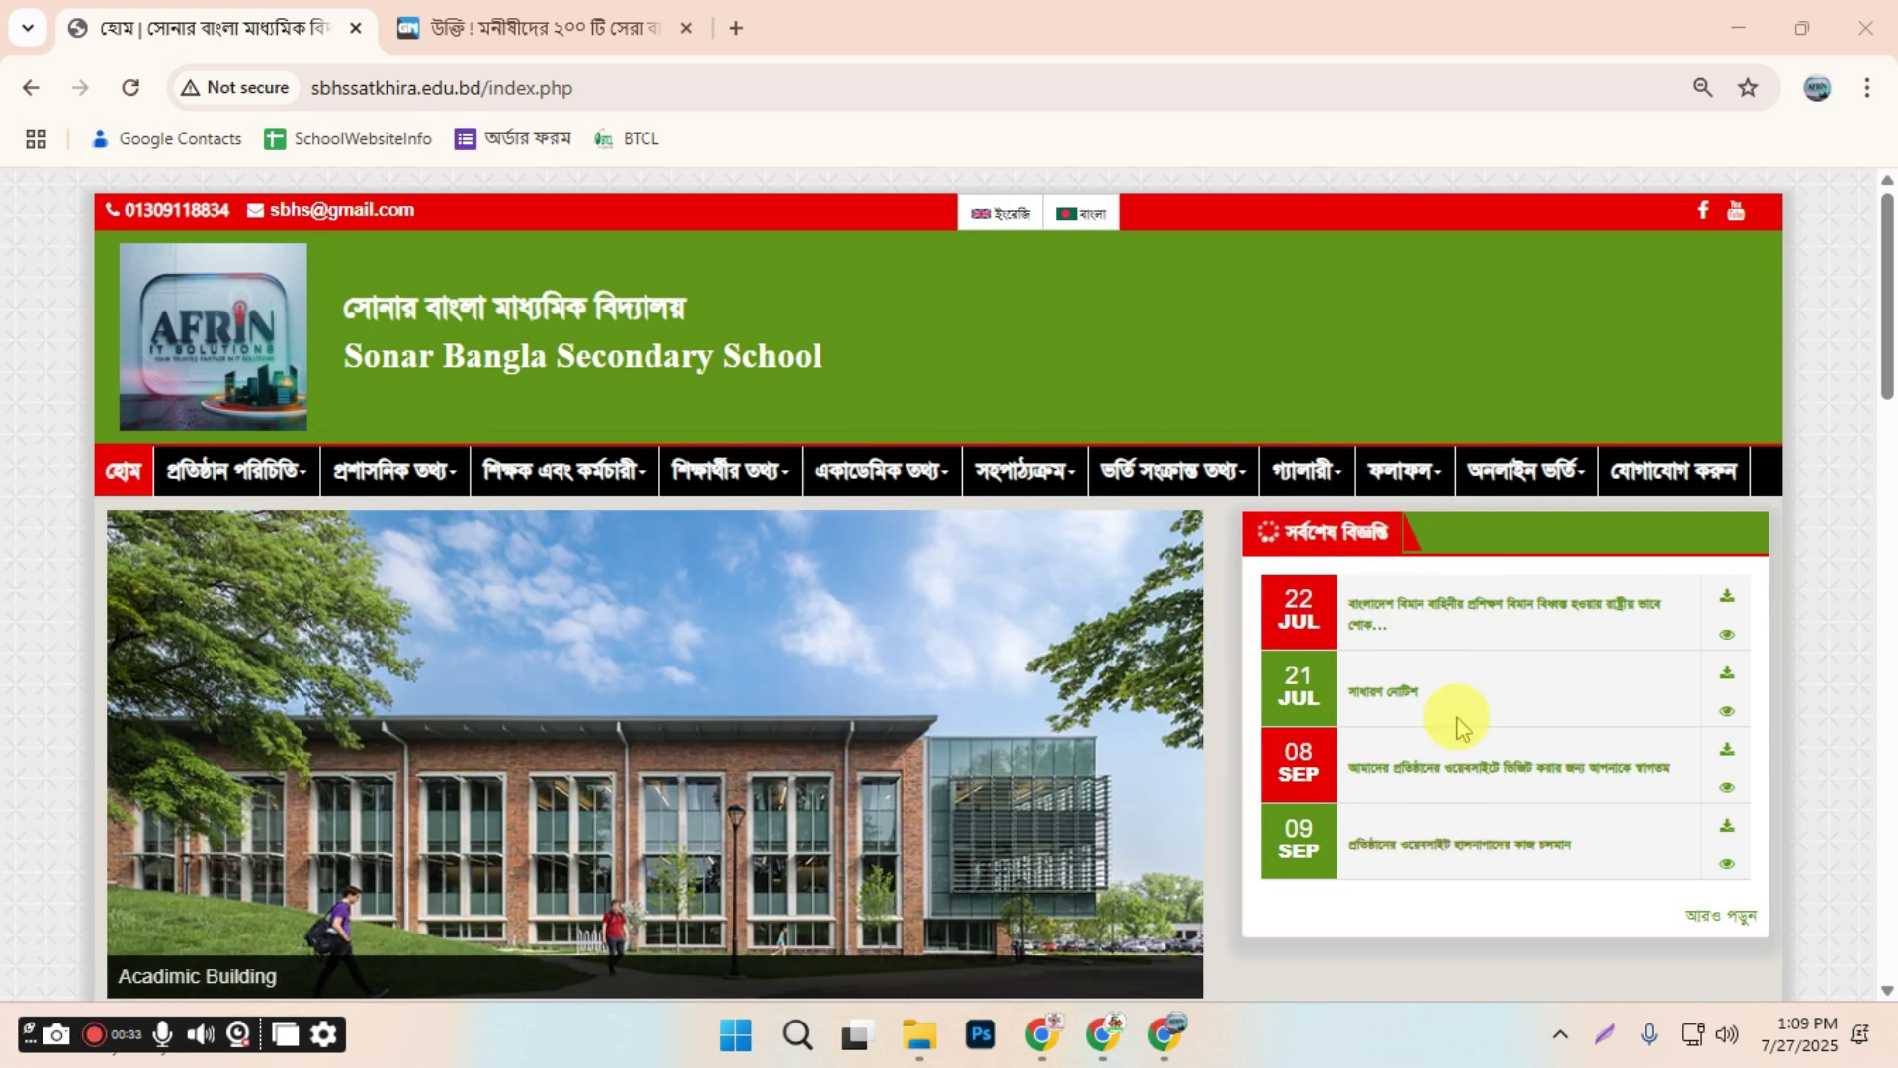
Open the admin login from the school homepage and log in to the admin panel
scroll(1286, 722, "down", 3)
scroll(1285, 721, "up", 3)
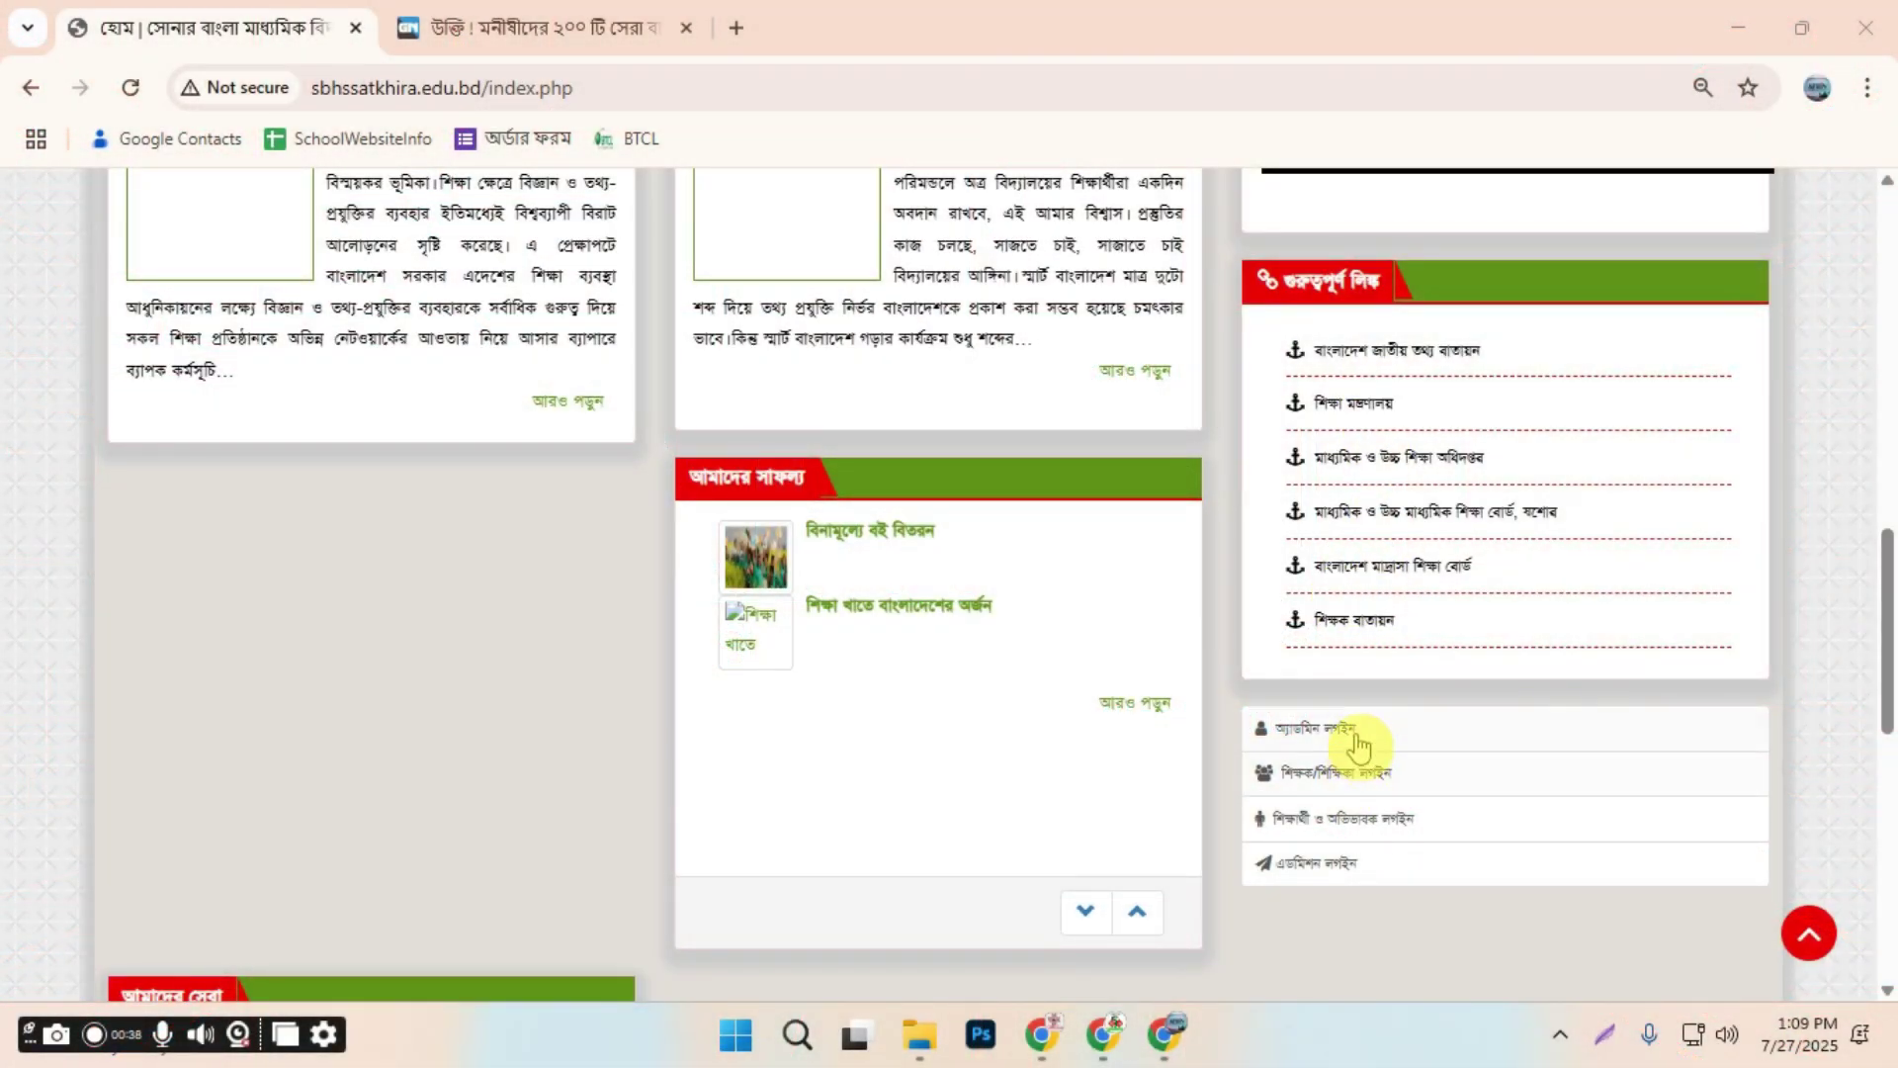
left_click(1353, 737)
left_click(874, 546)
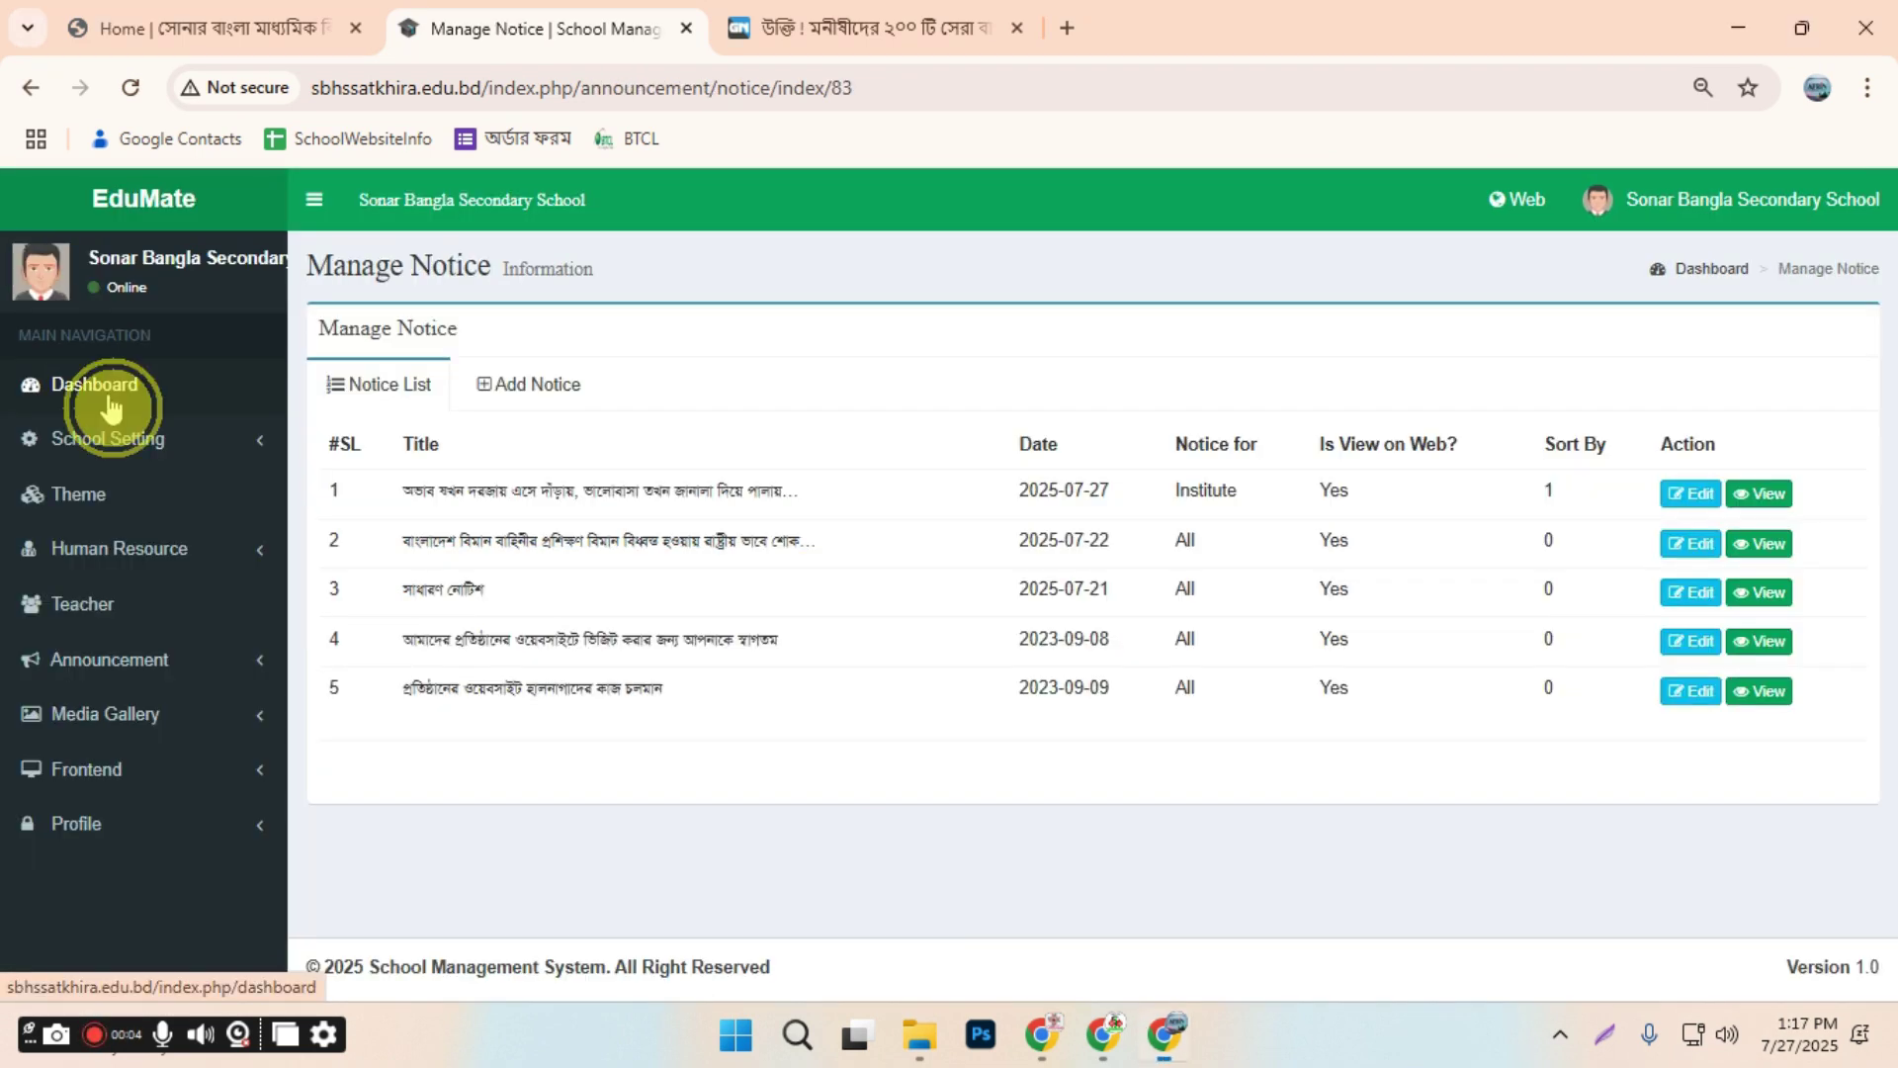
Open the dashboard, view the full list behind Latest News, and return to the dashboard
left_click(59, 395)
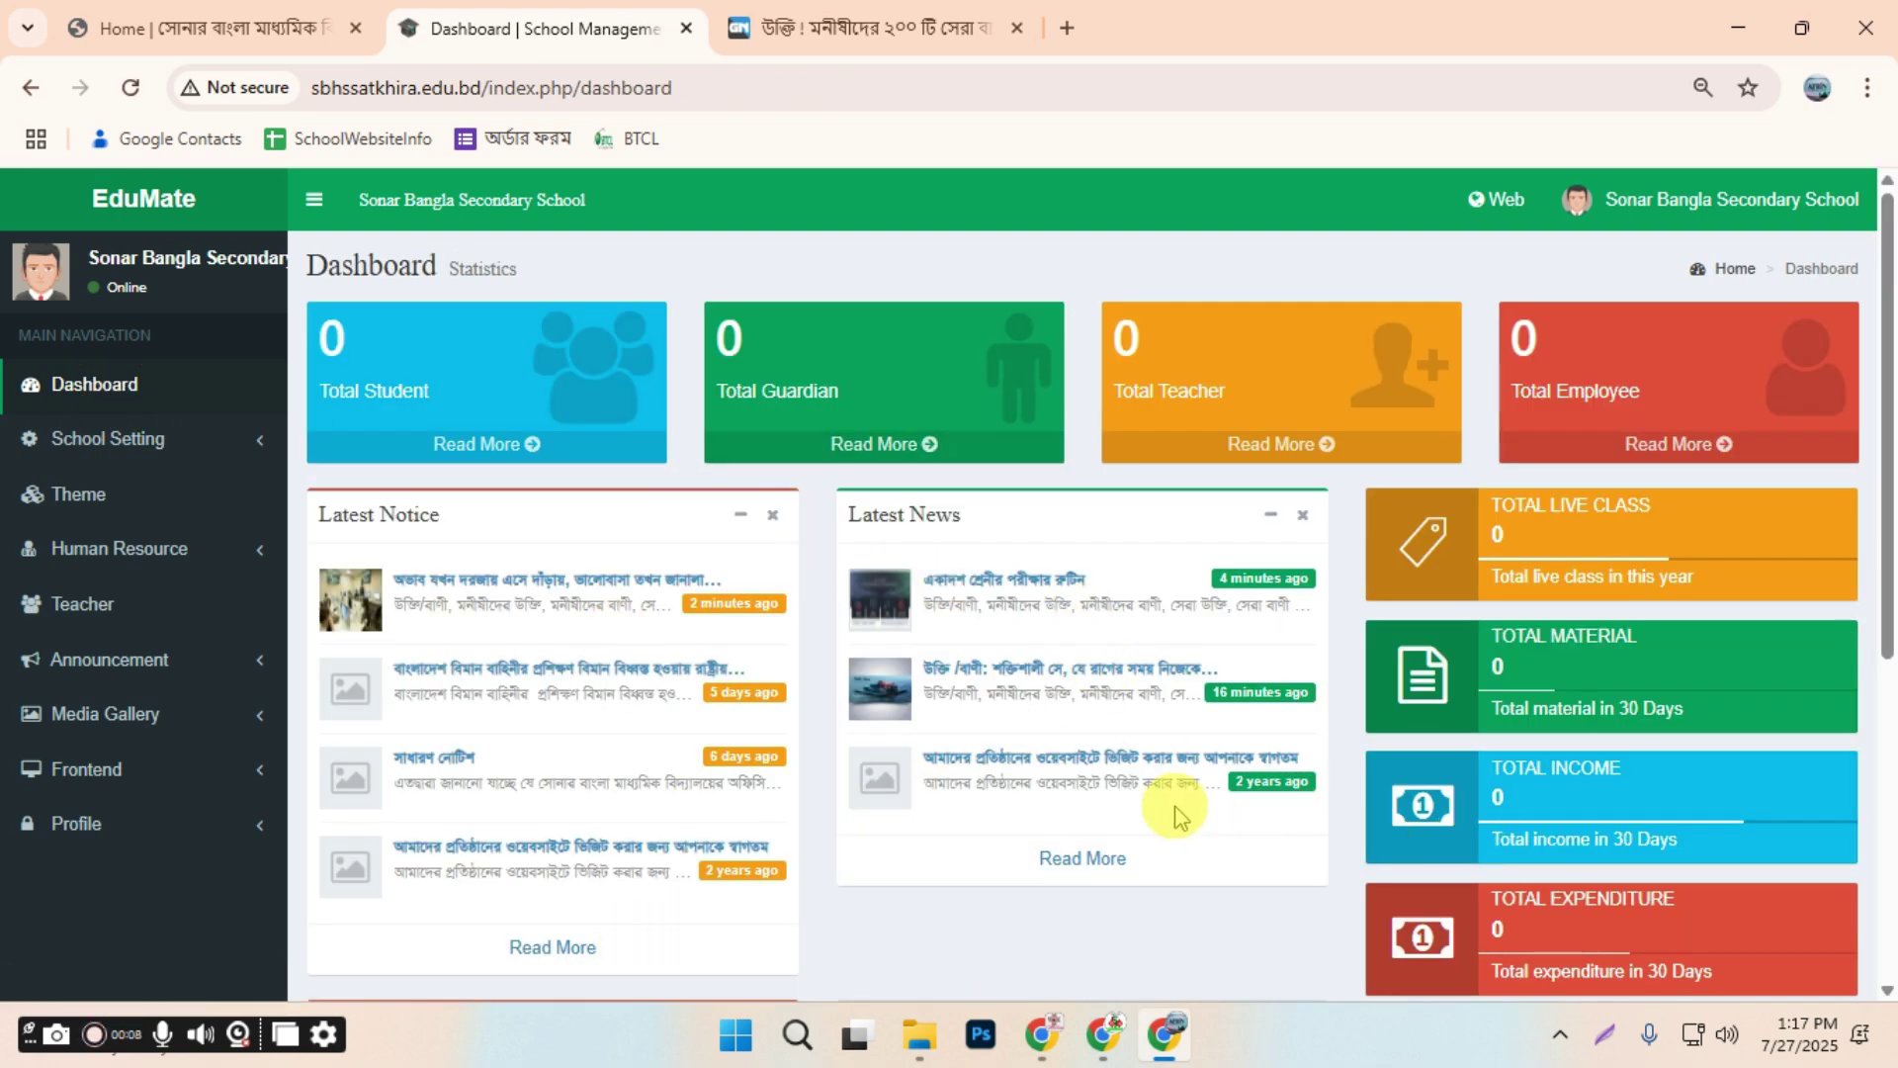
left_click(1085, 870)
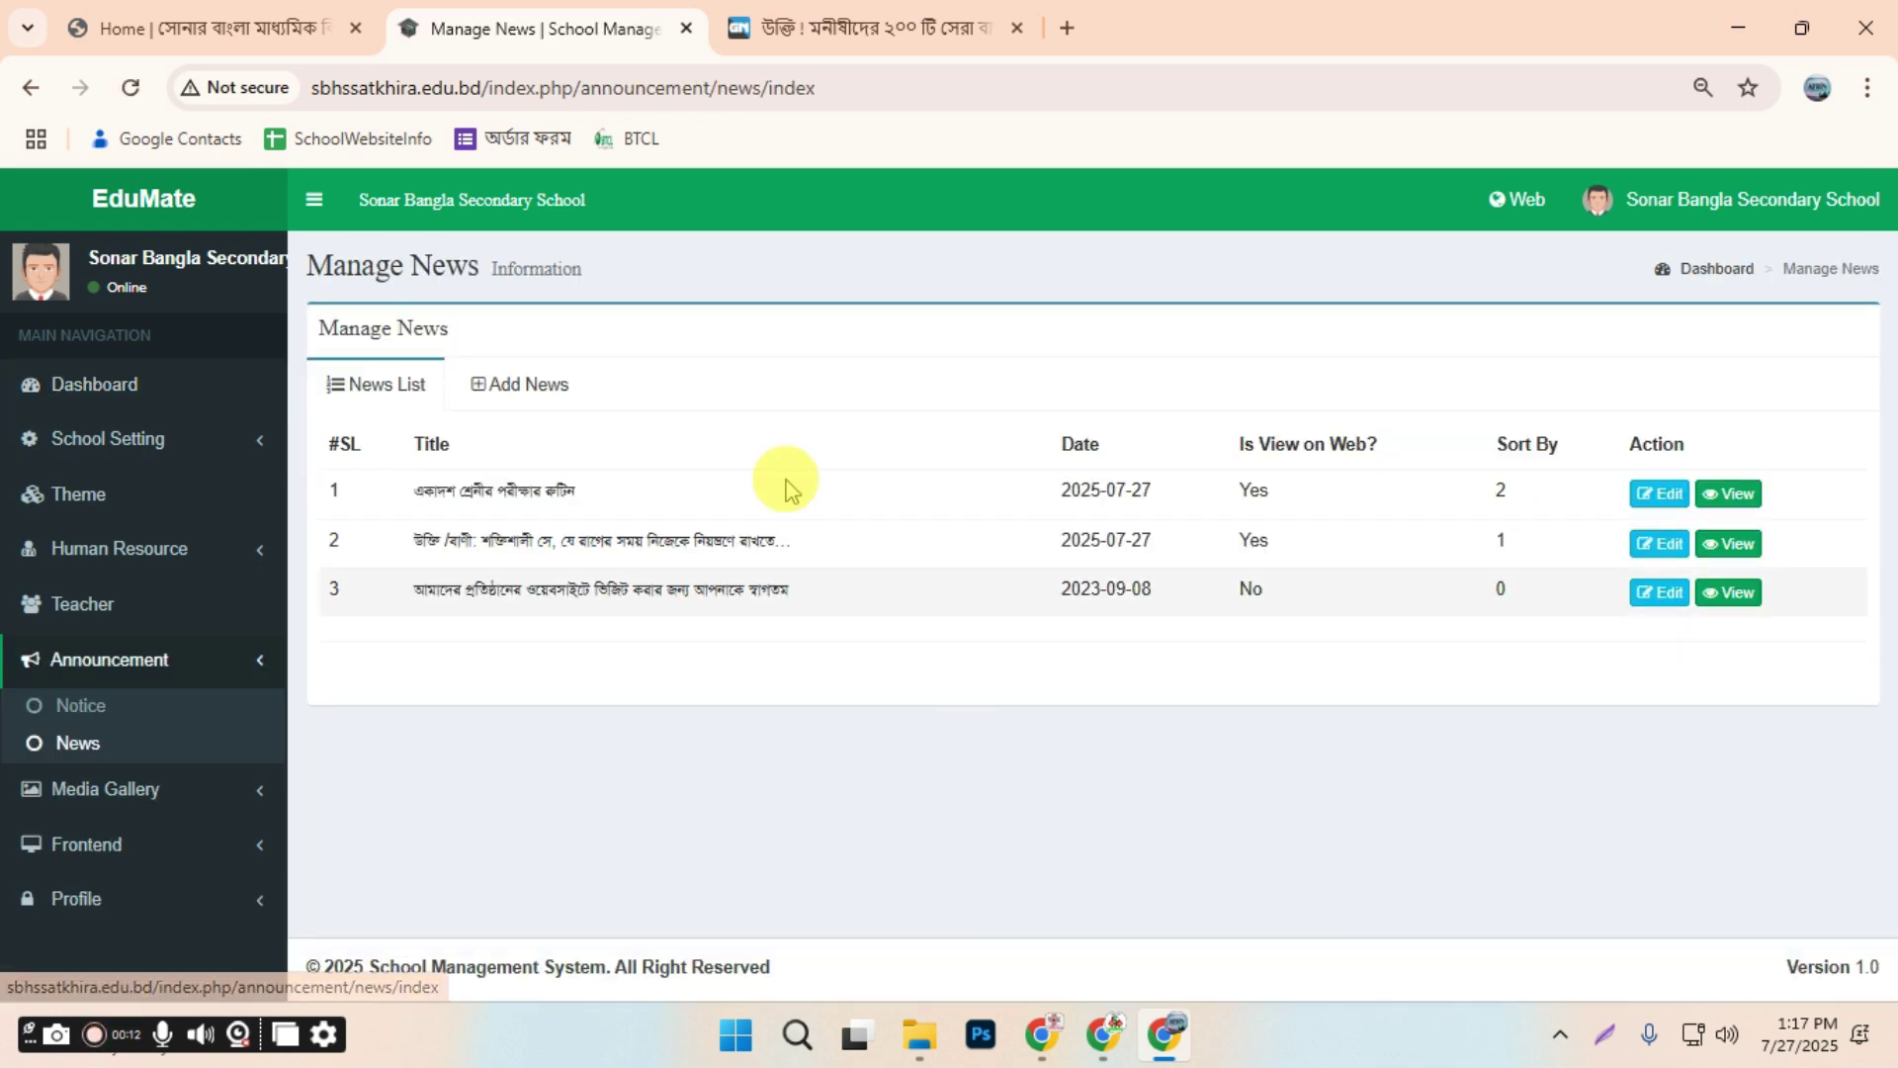
left_click(32, 91)
Expand the Announcement section and open its Notice page
left_click(116, 665)
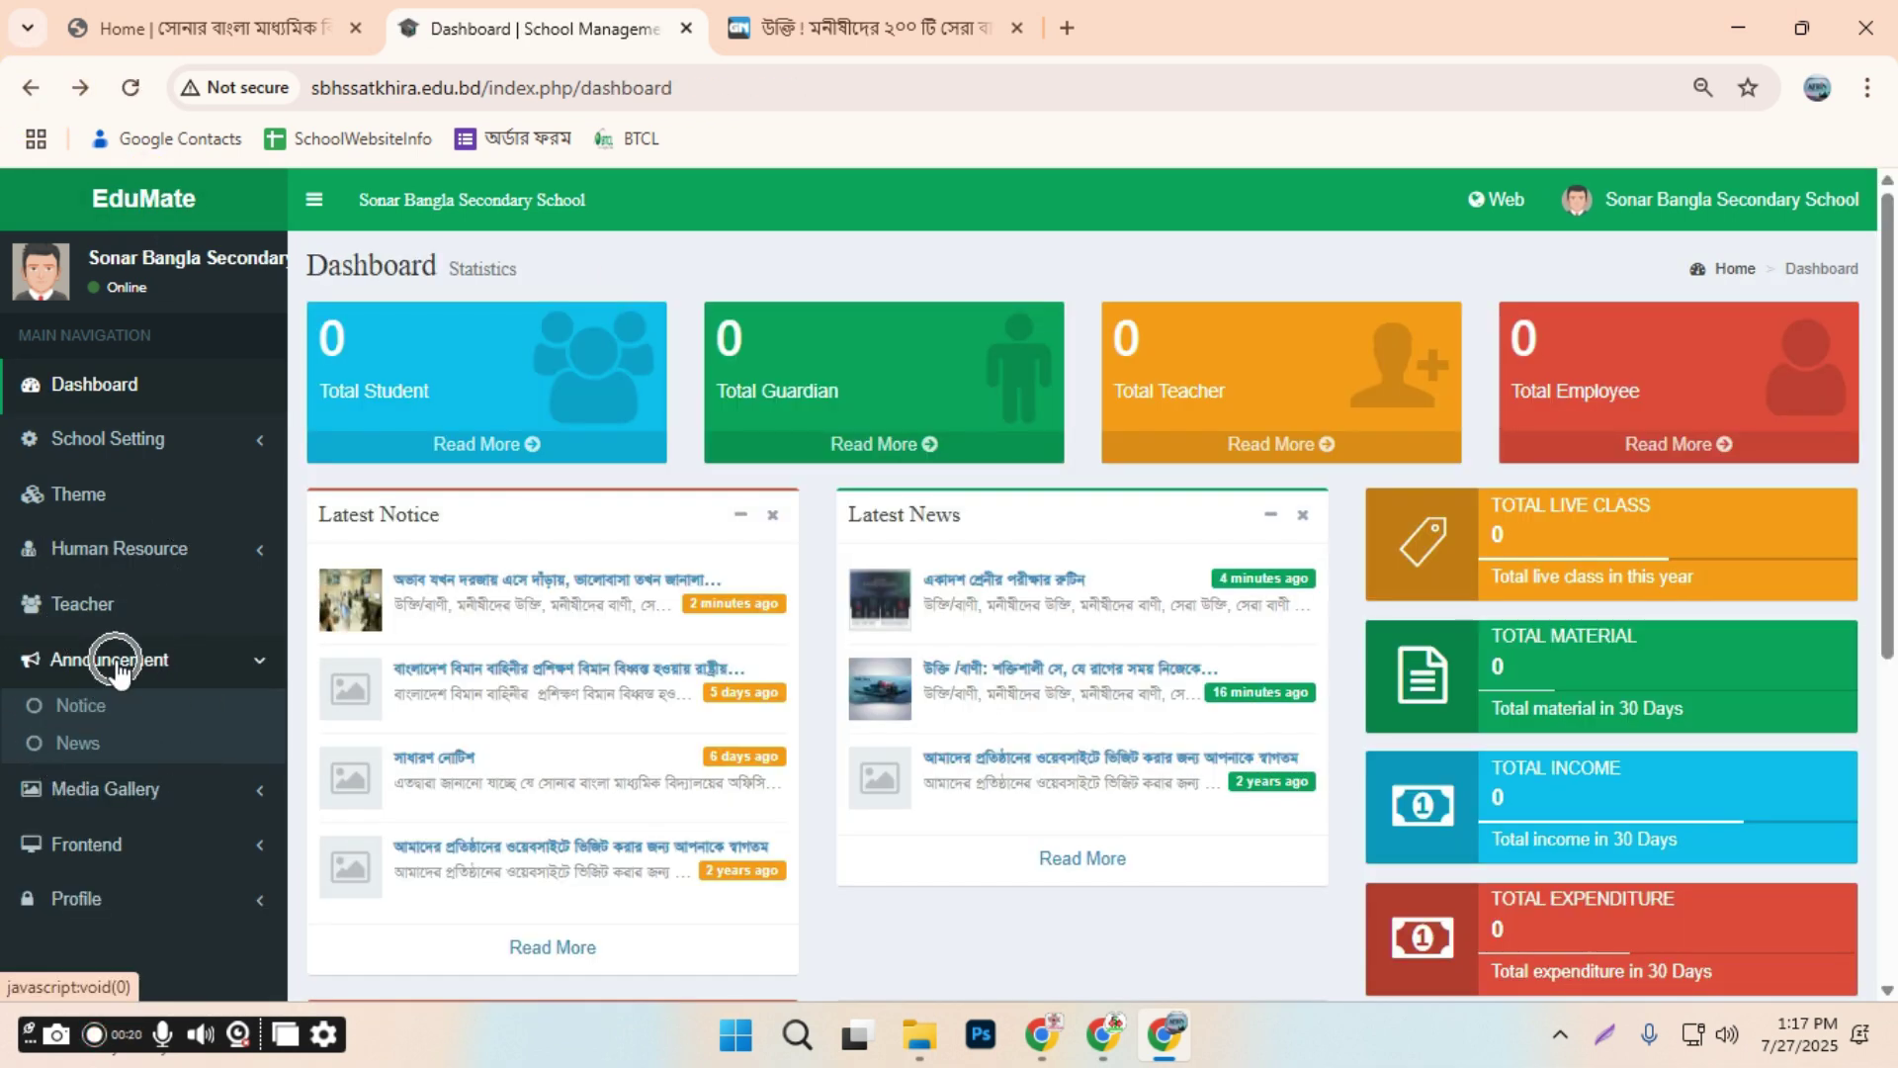
left_click(117, 668)
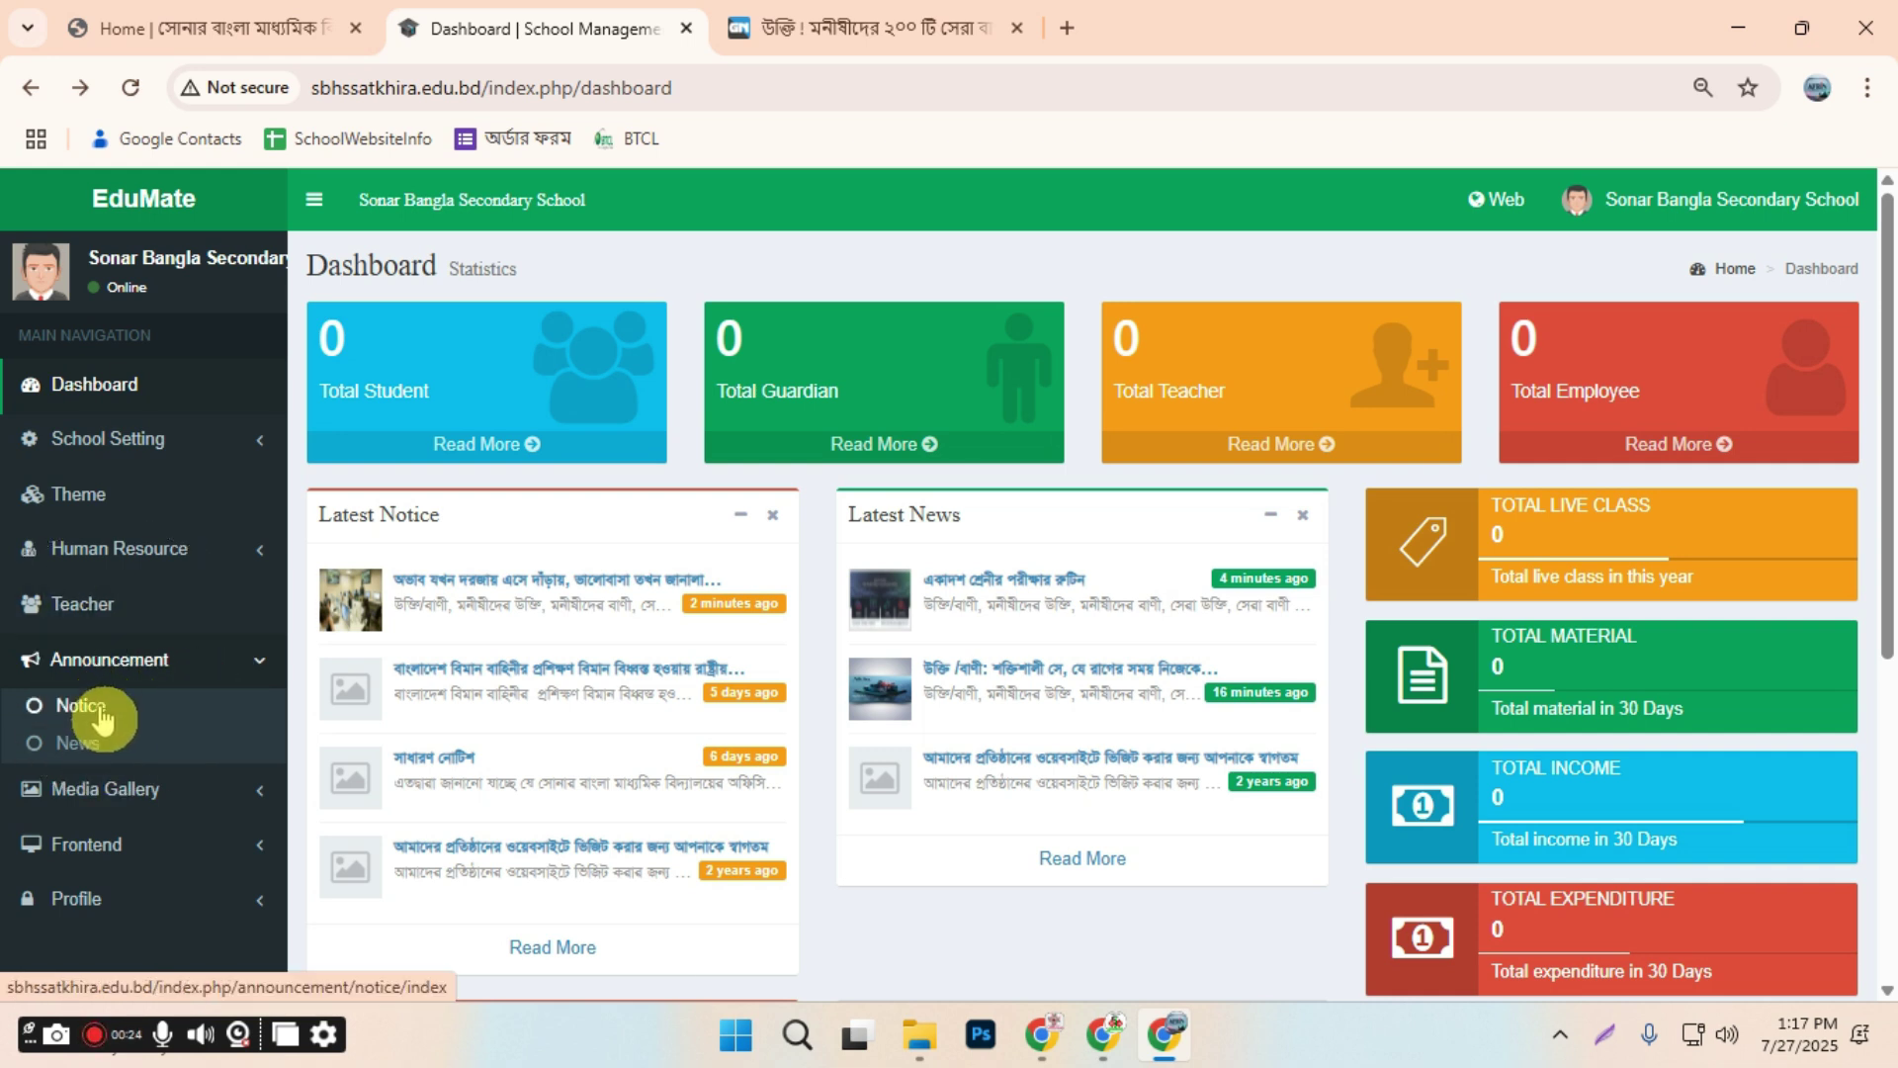
left_click(89, 706)
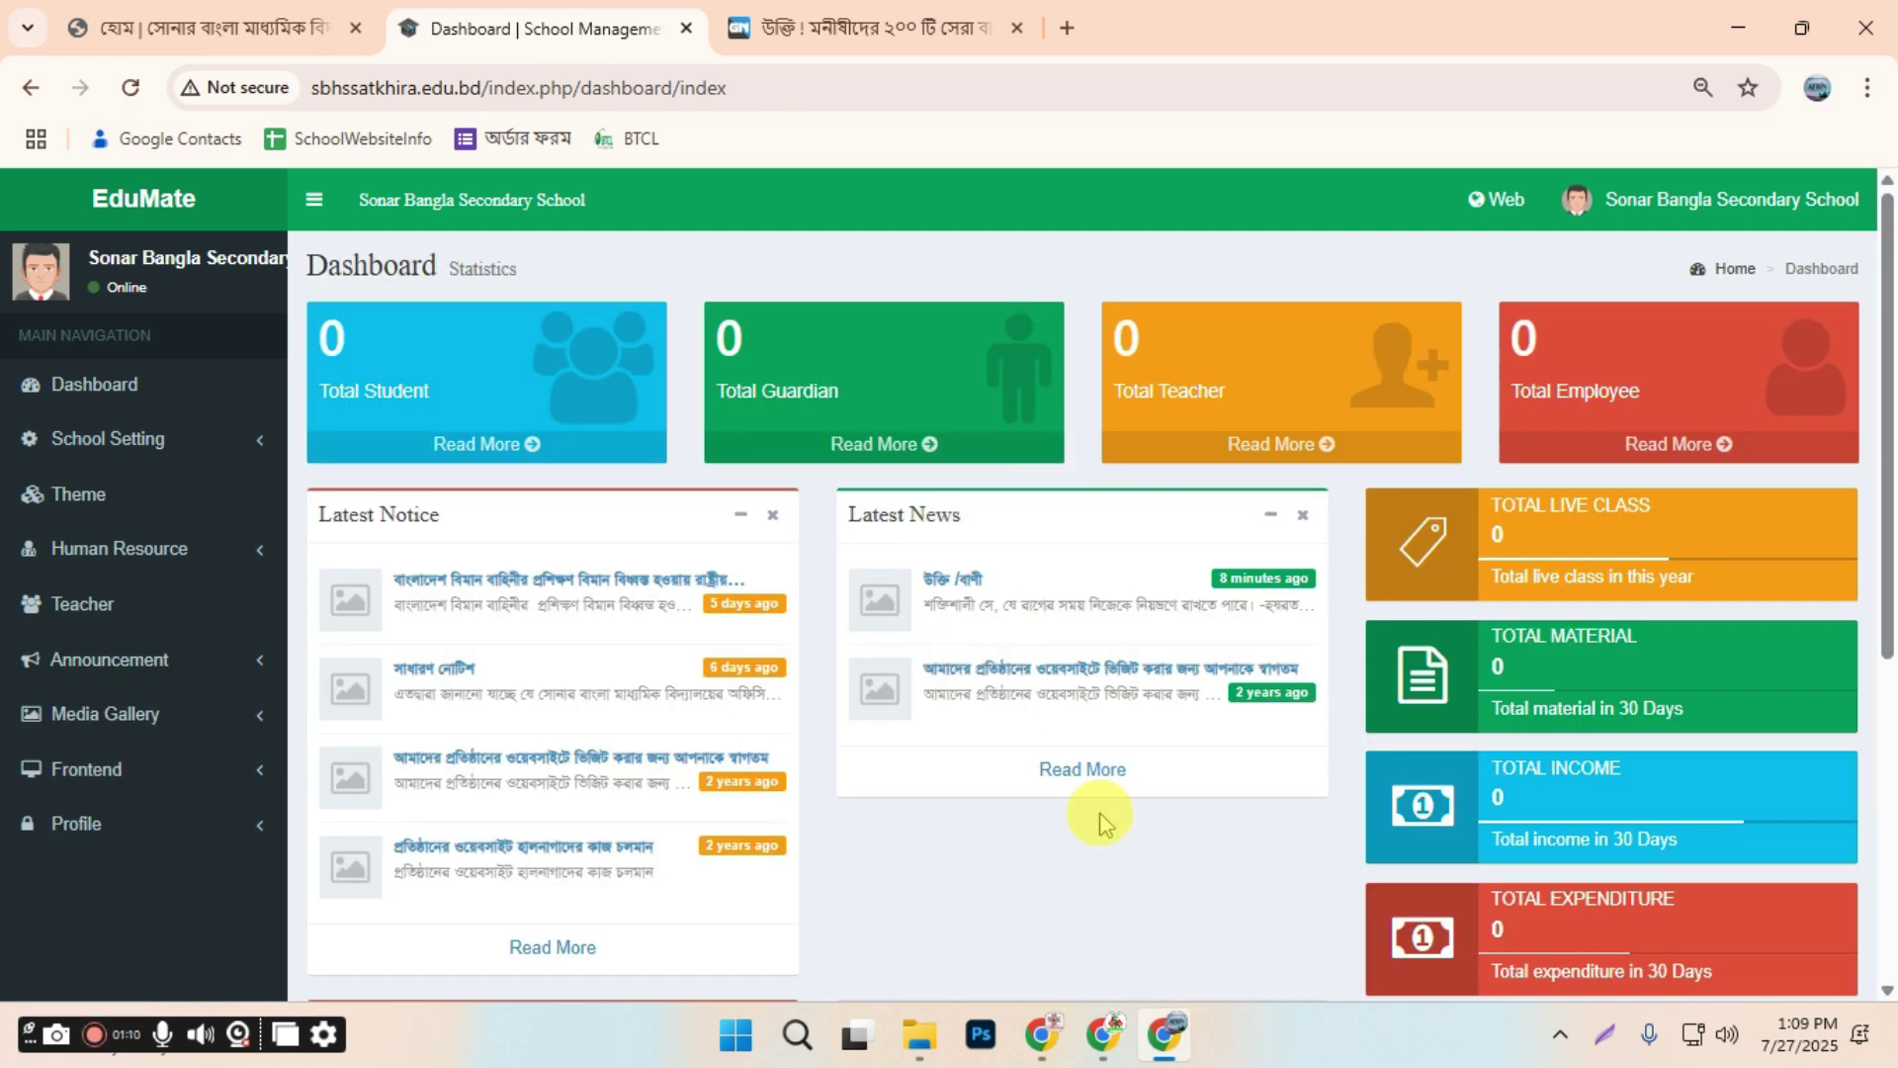
Open the full news list from the dashboard's Latest News and look over the public school homepage
left_click(1083, 776)
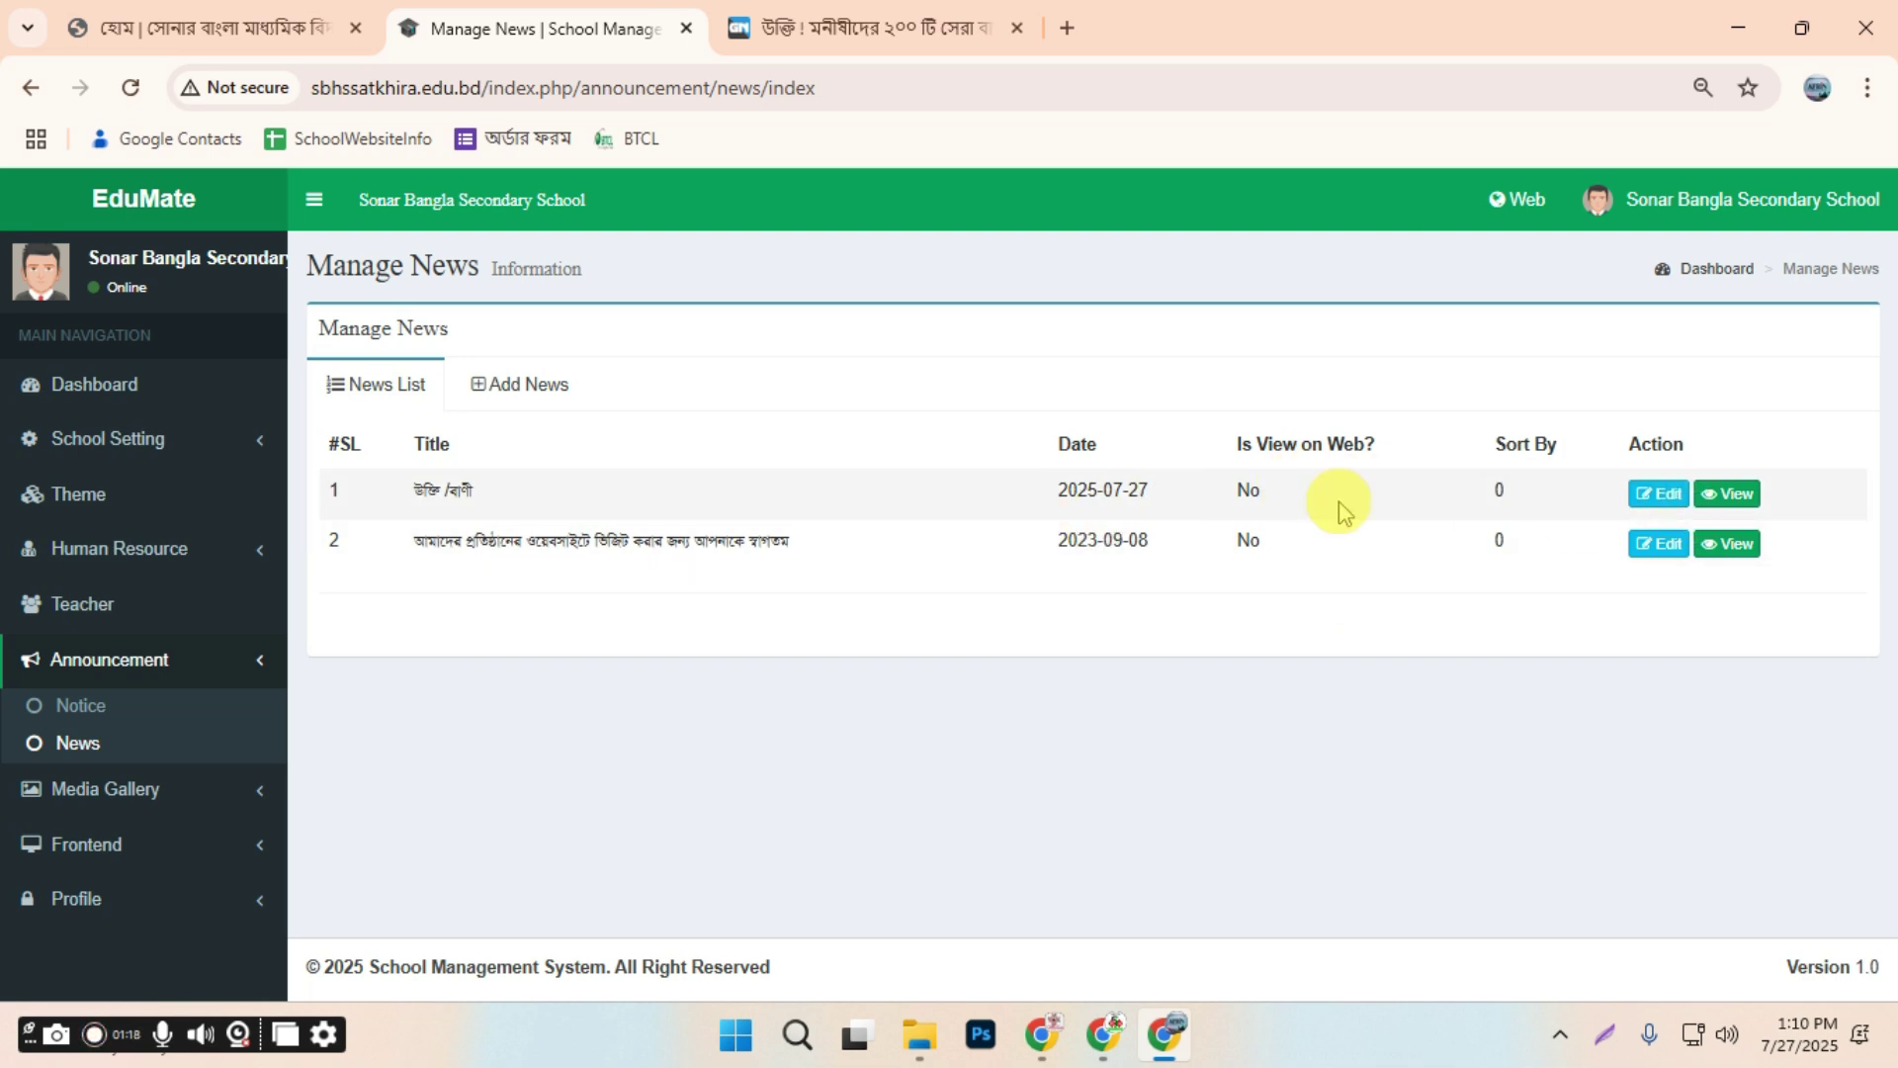
left_click(212, 27)
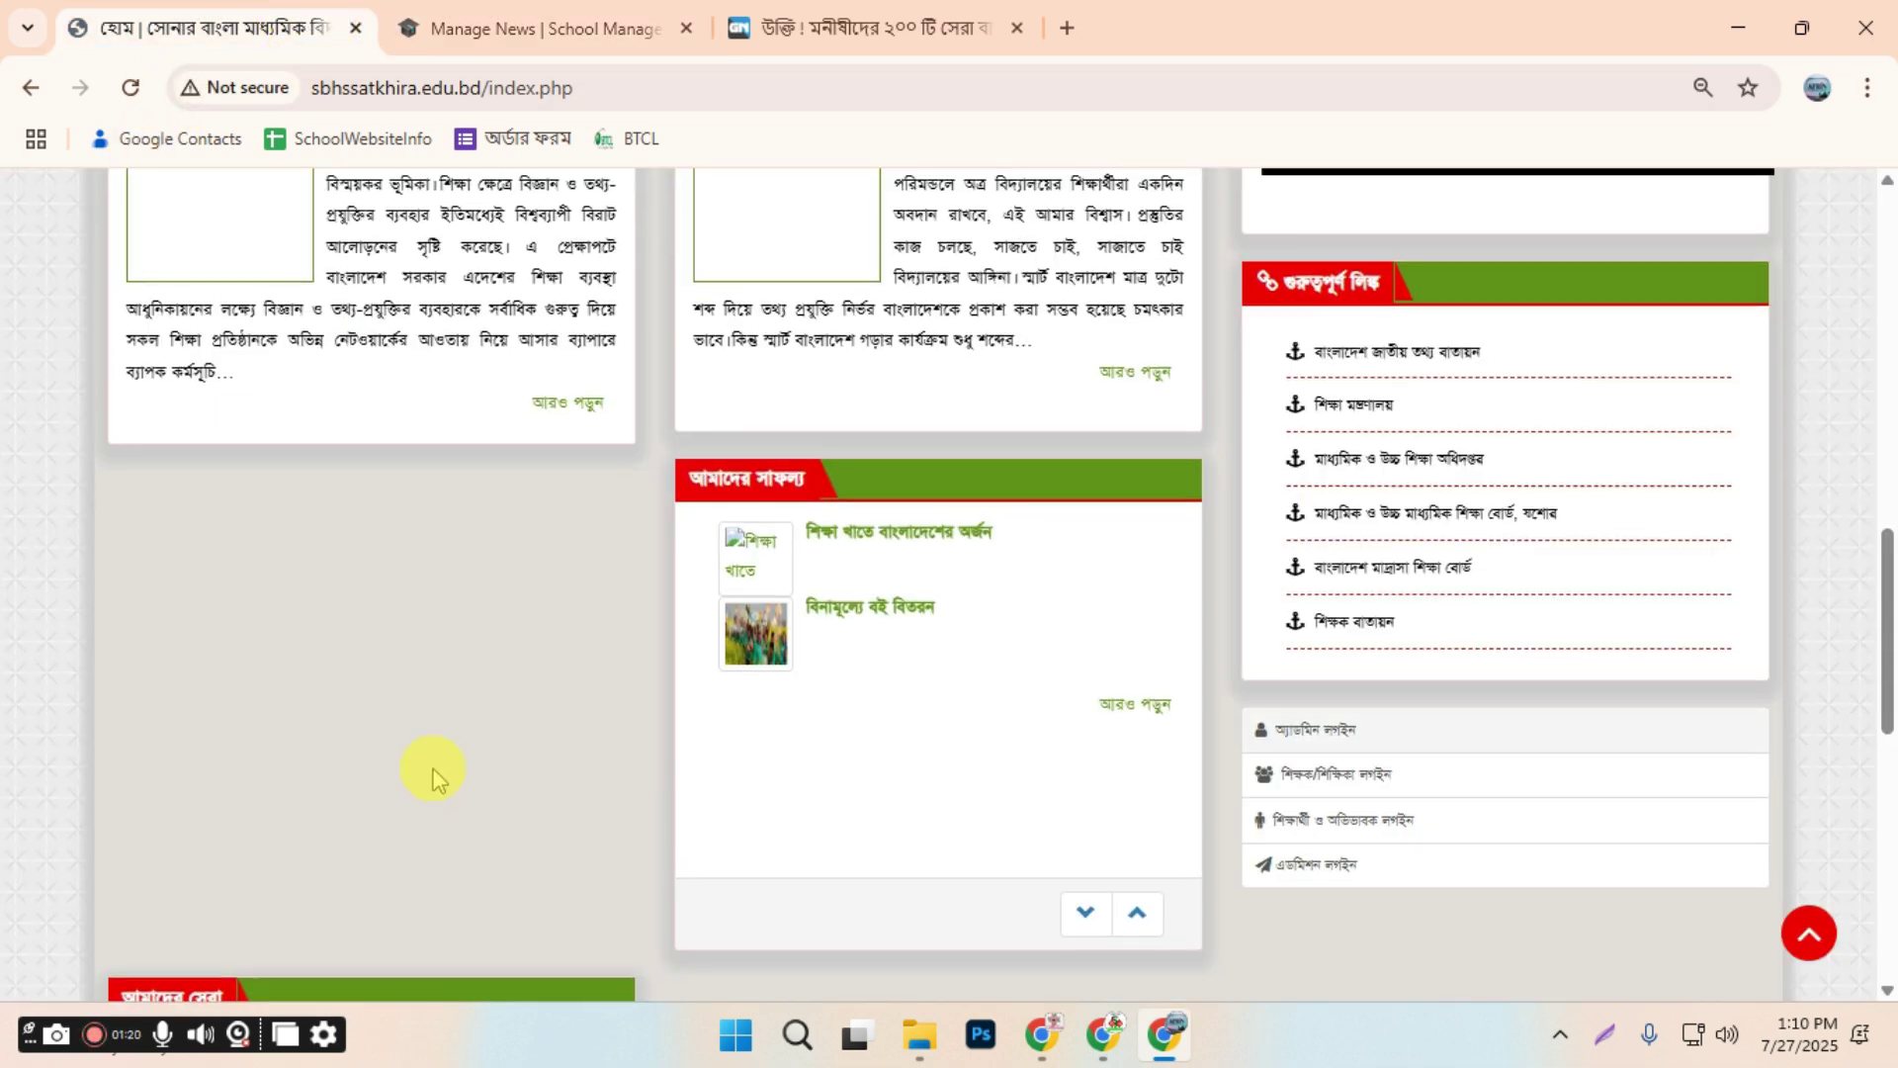
scroll(416, 772, "up", 10)
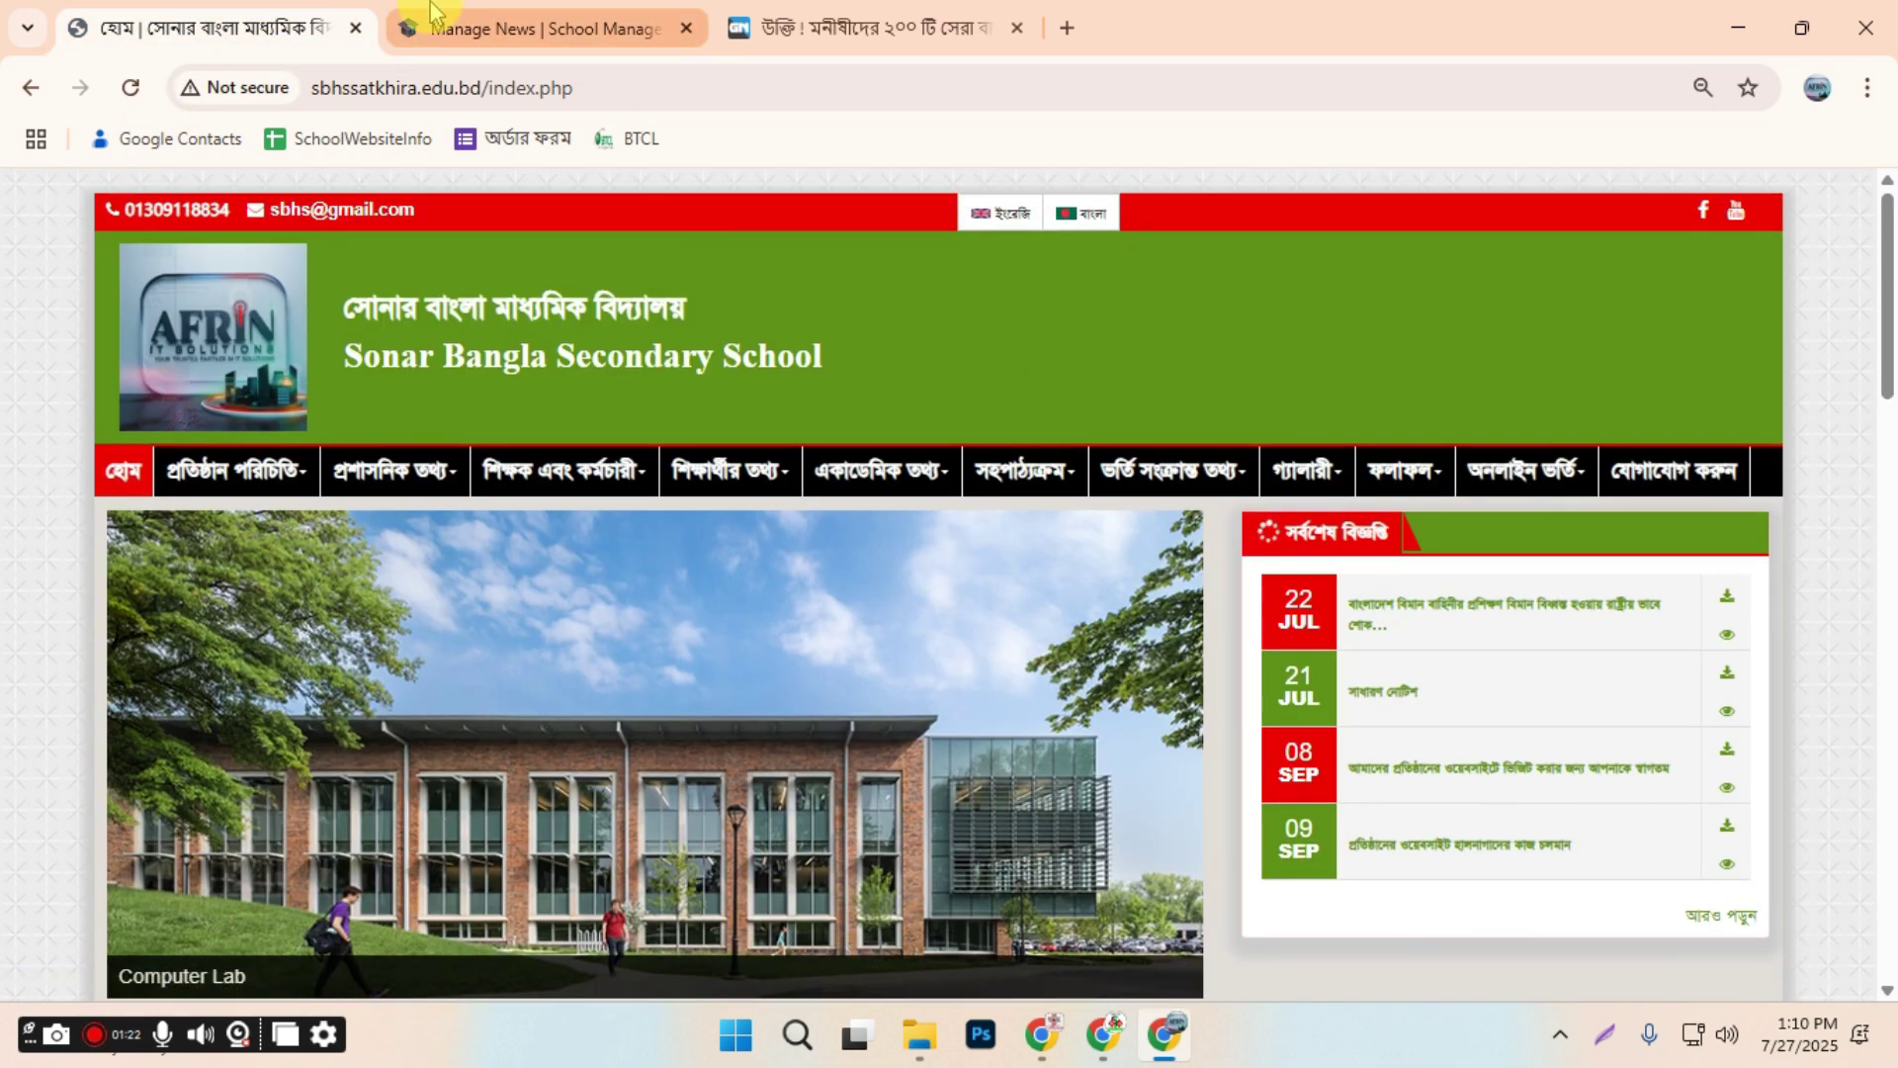
Return to the Manage News list and open the "উক্তি /বাণী" news item for editing
left_click(529, 28)
double_click(458, 490)
left_click(1649, 490)
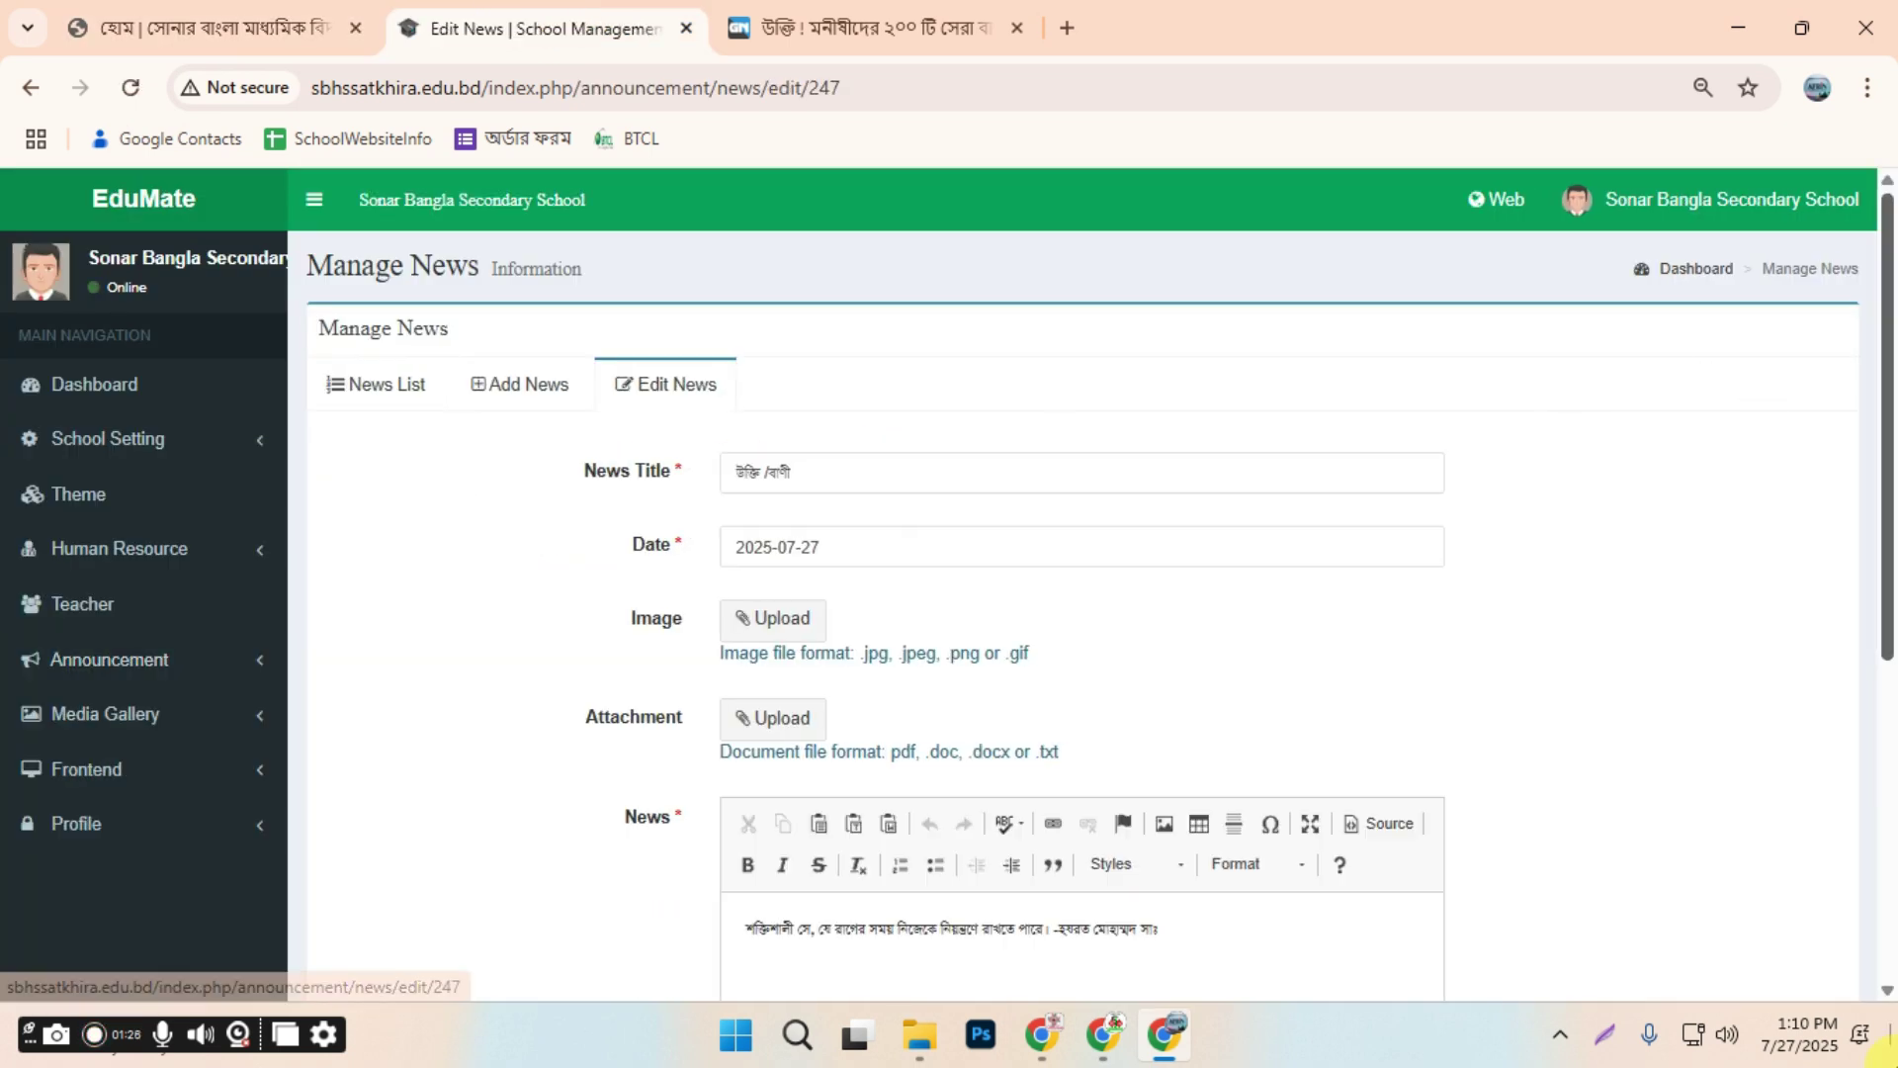
Move the quote from the news body into the title to read "উক্তি /বাণী: শক্তিশালী সে, যে রাগের সময় নিজেকে নিয়ন্ত্রণে রাখতে পারে। -হযরত মোহাম্মদ সাঃ"
left_click(835, 474)
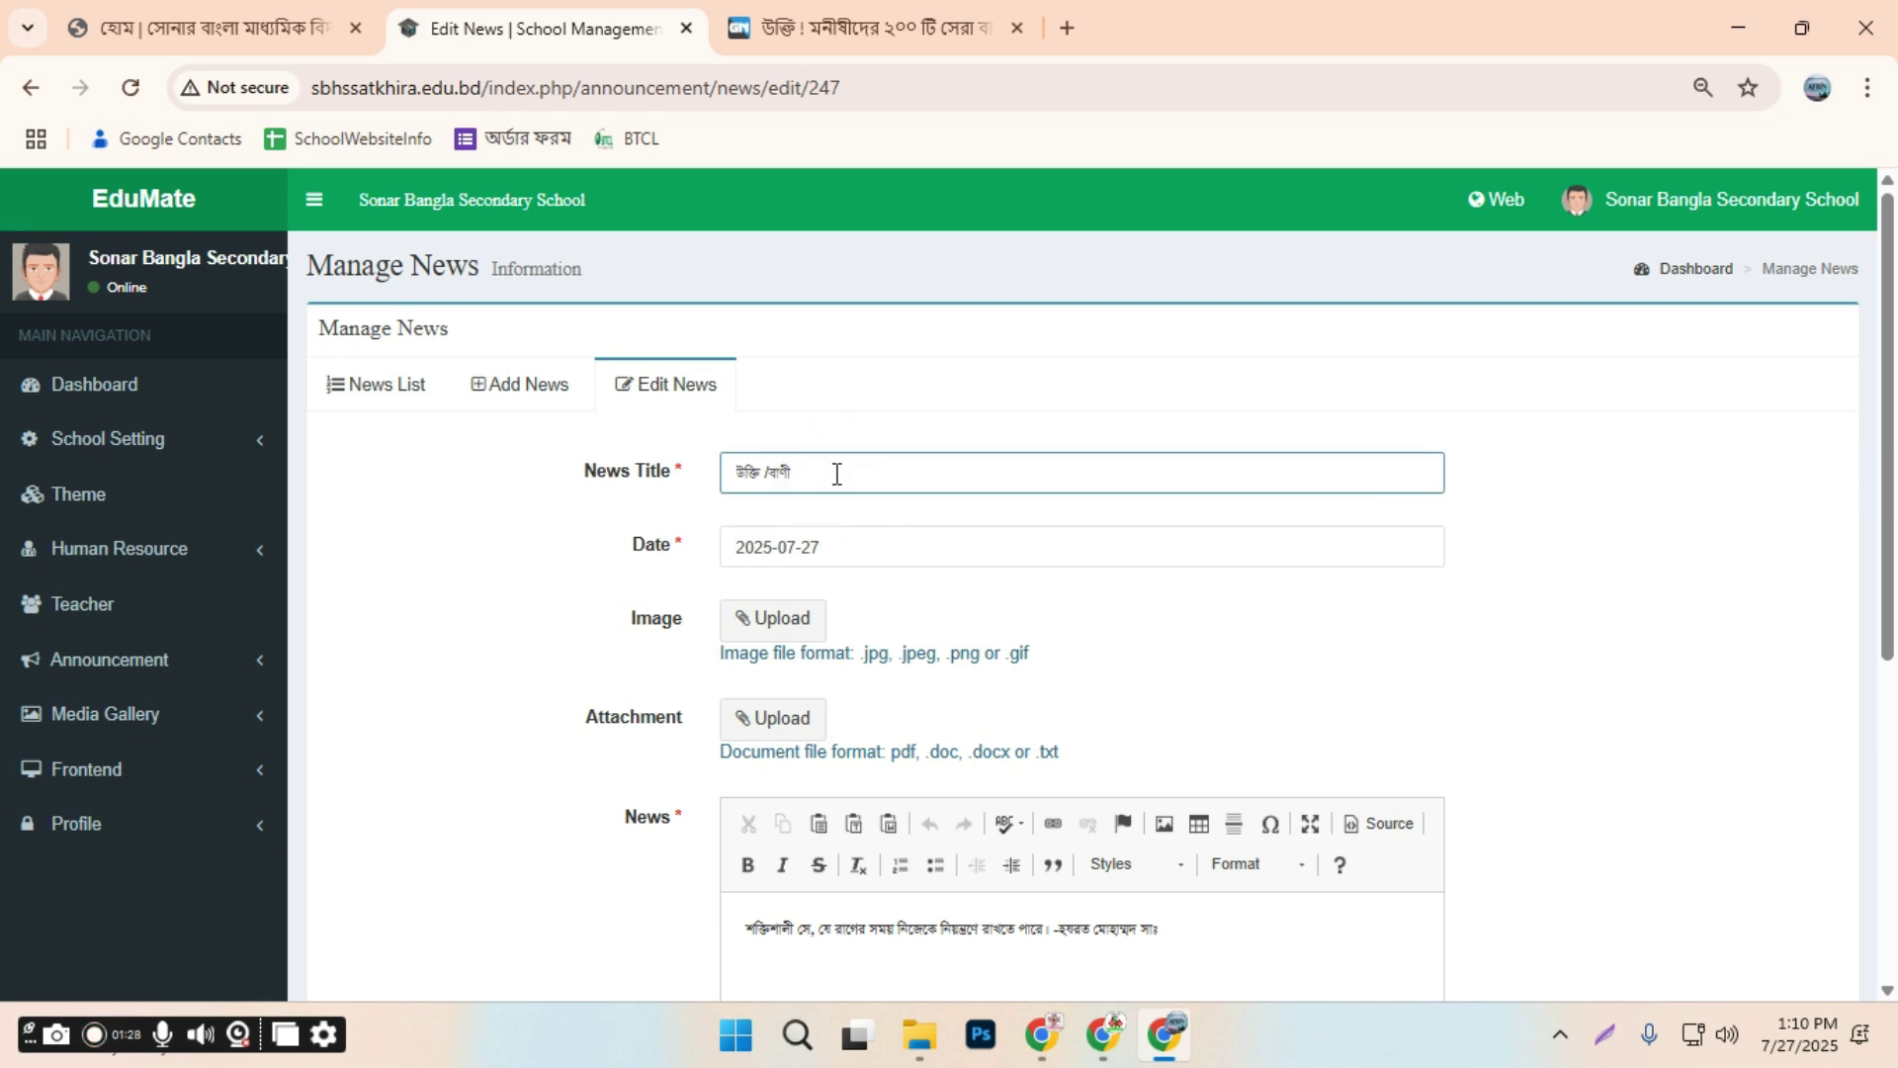
scroll(989, 722, "down", 4)
left_click(1083, 534)
key("ctrl+a")
key("BackSpace")
scroll(991, 545, "up", 4)
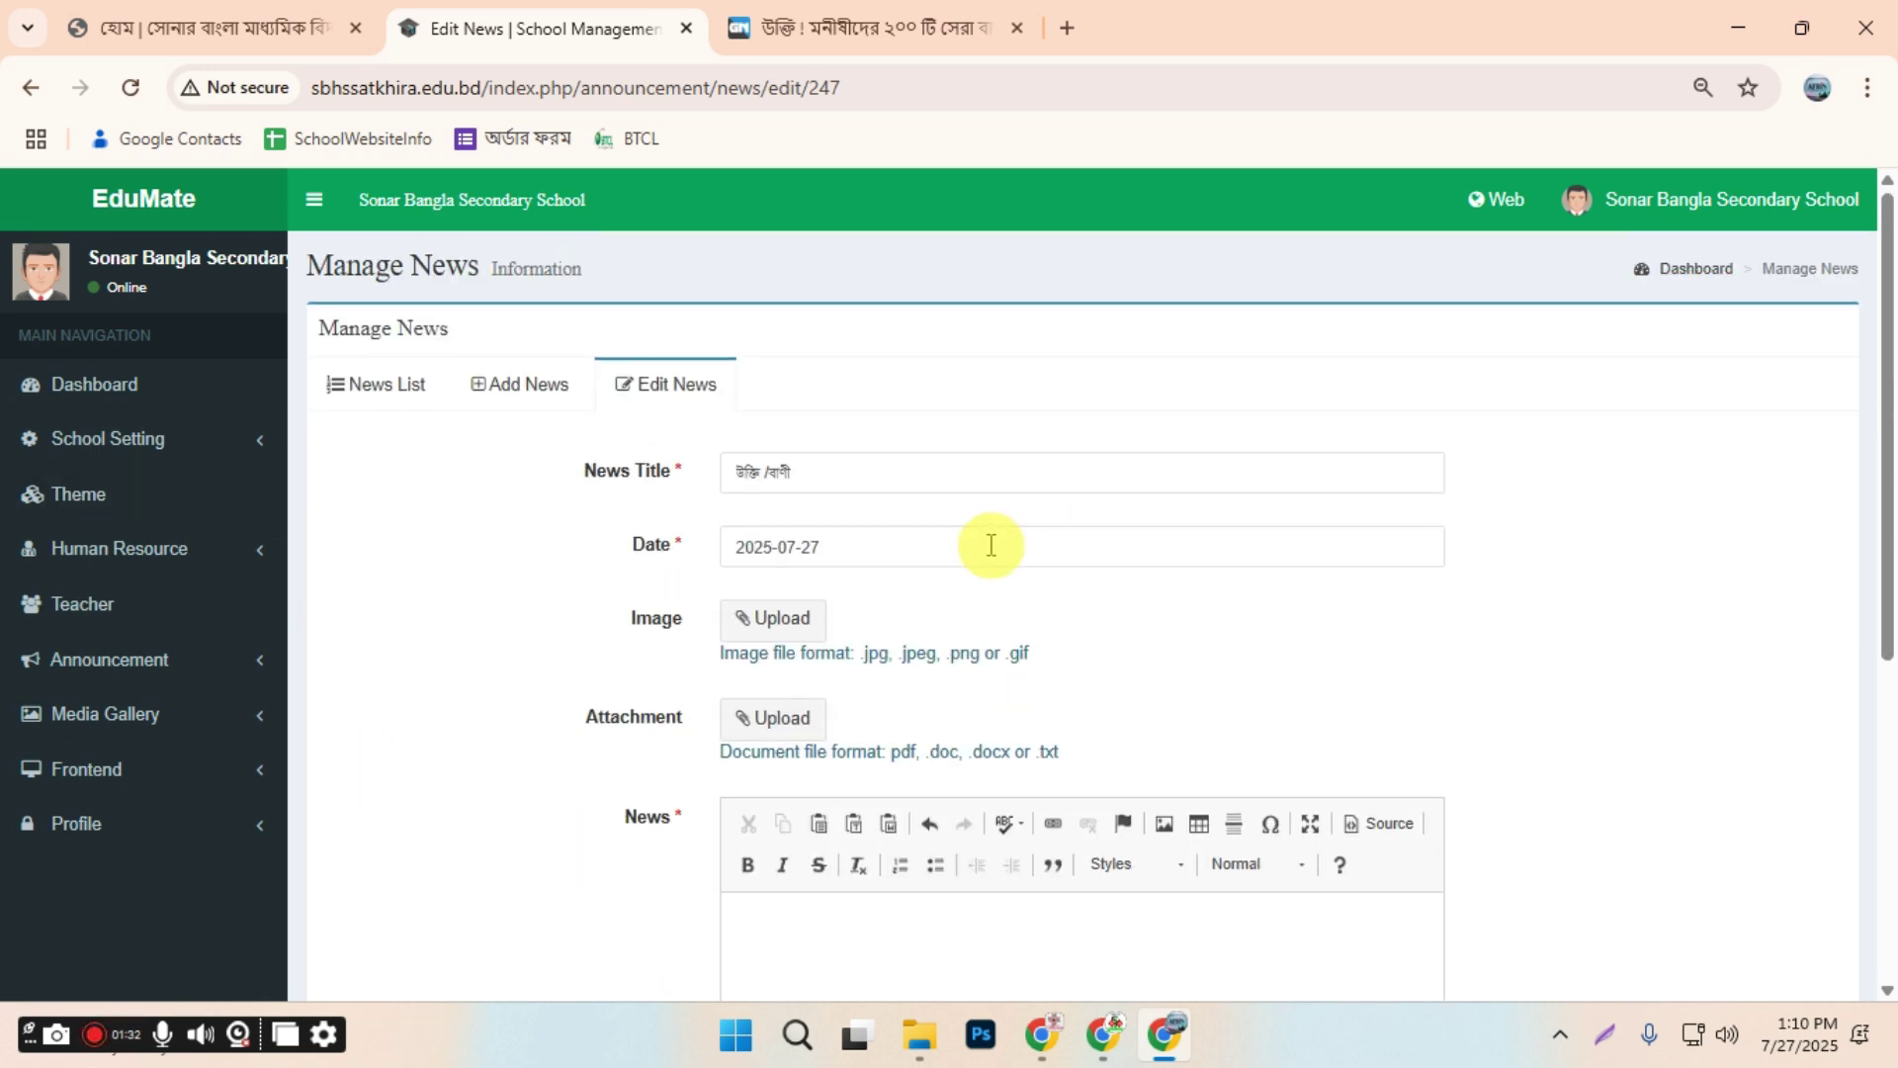
left_click(906, 466)
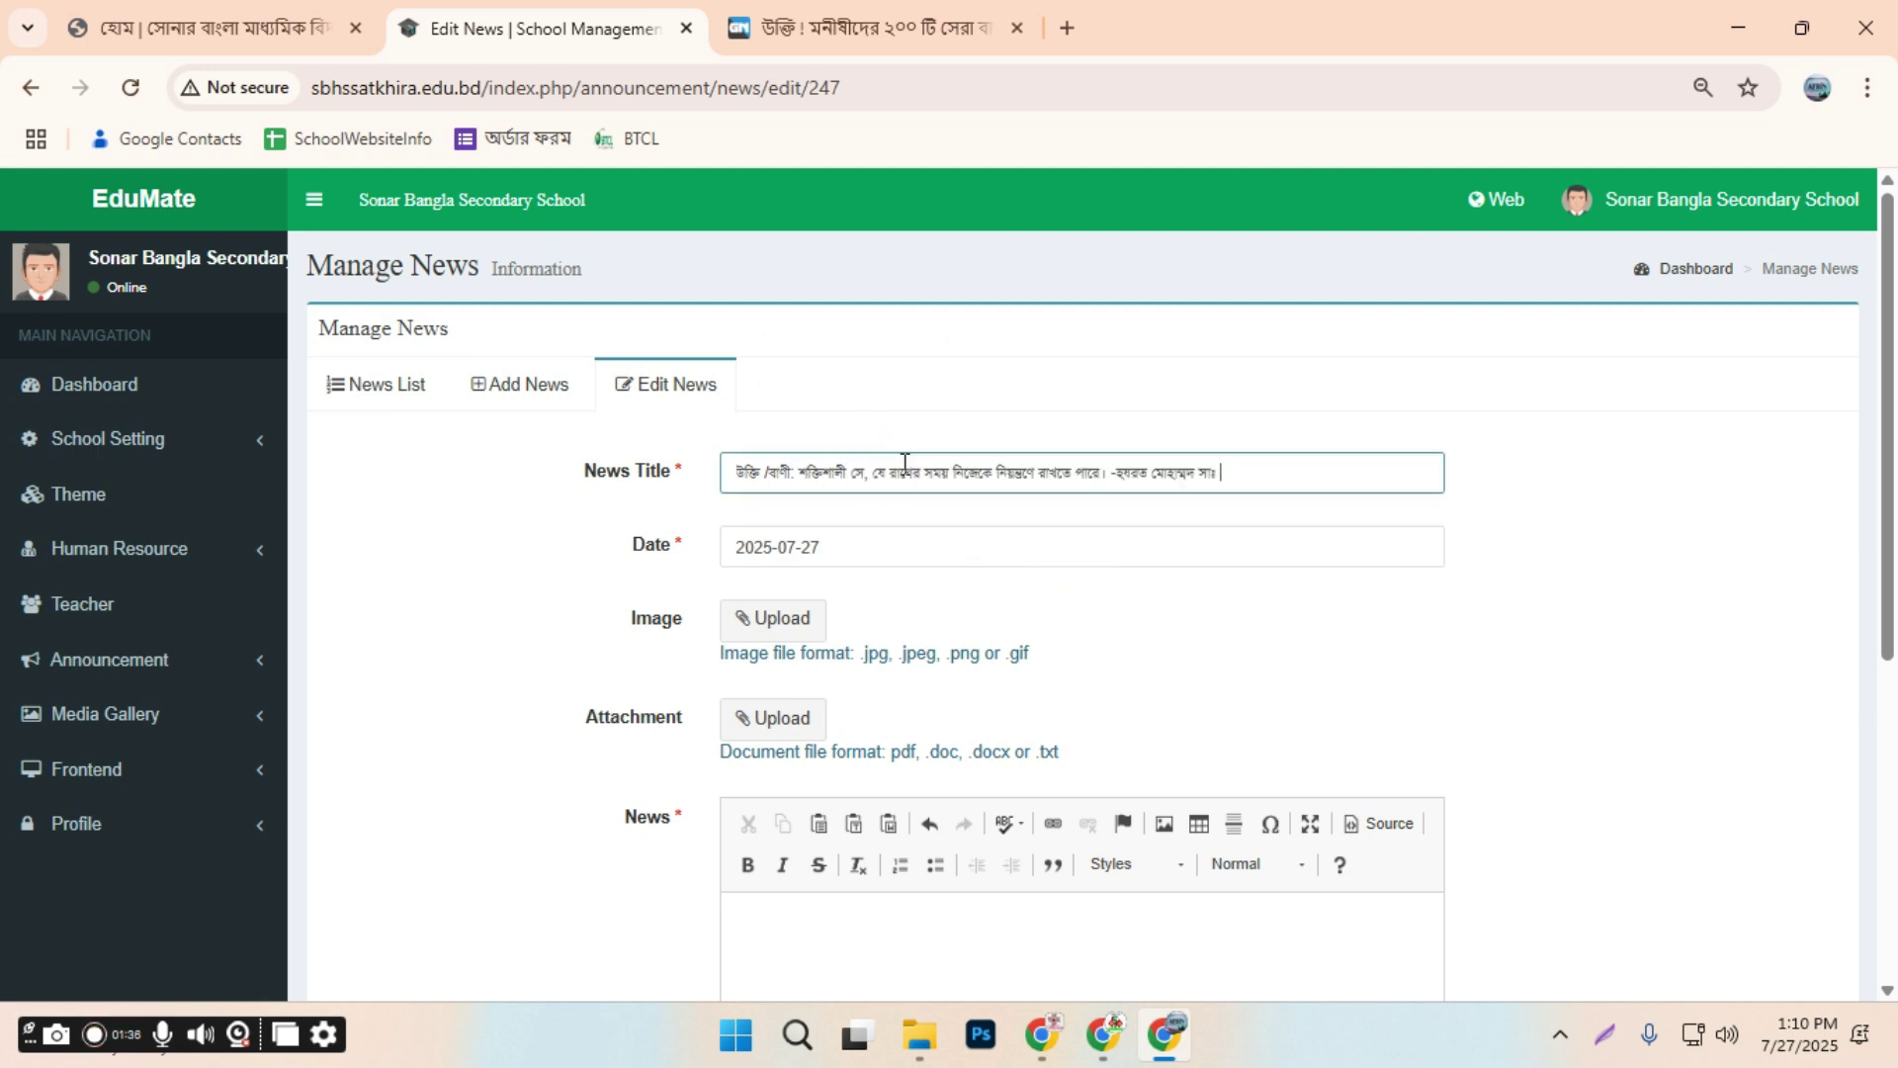
Copy the introductory paragraph through the end of quote 01 from the quotes website
scroll(878, 737, "down", 3)
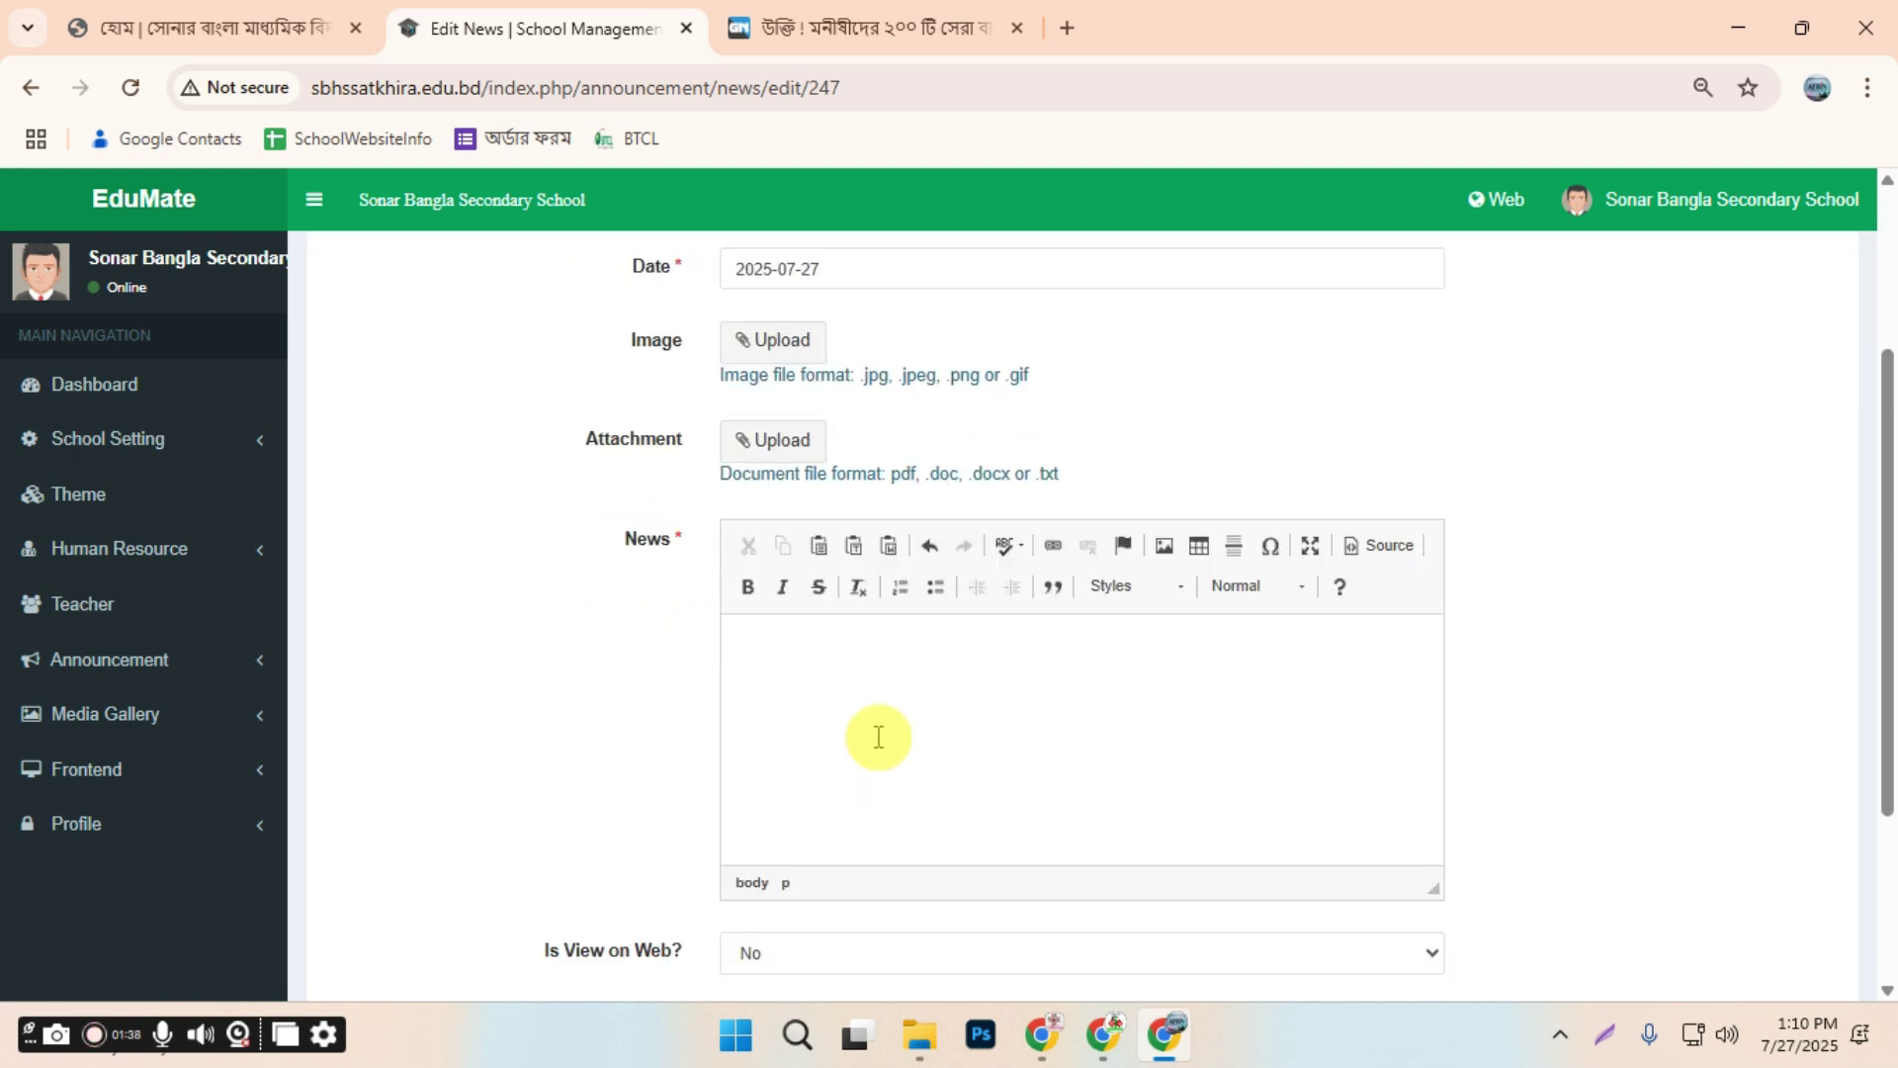
scroll(767, 574, "up", 3)
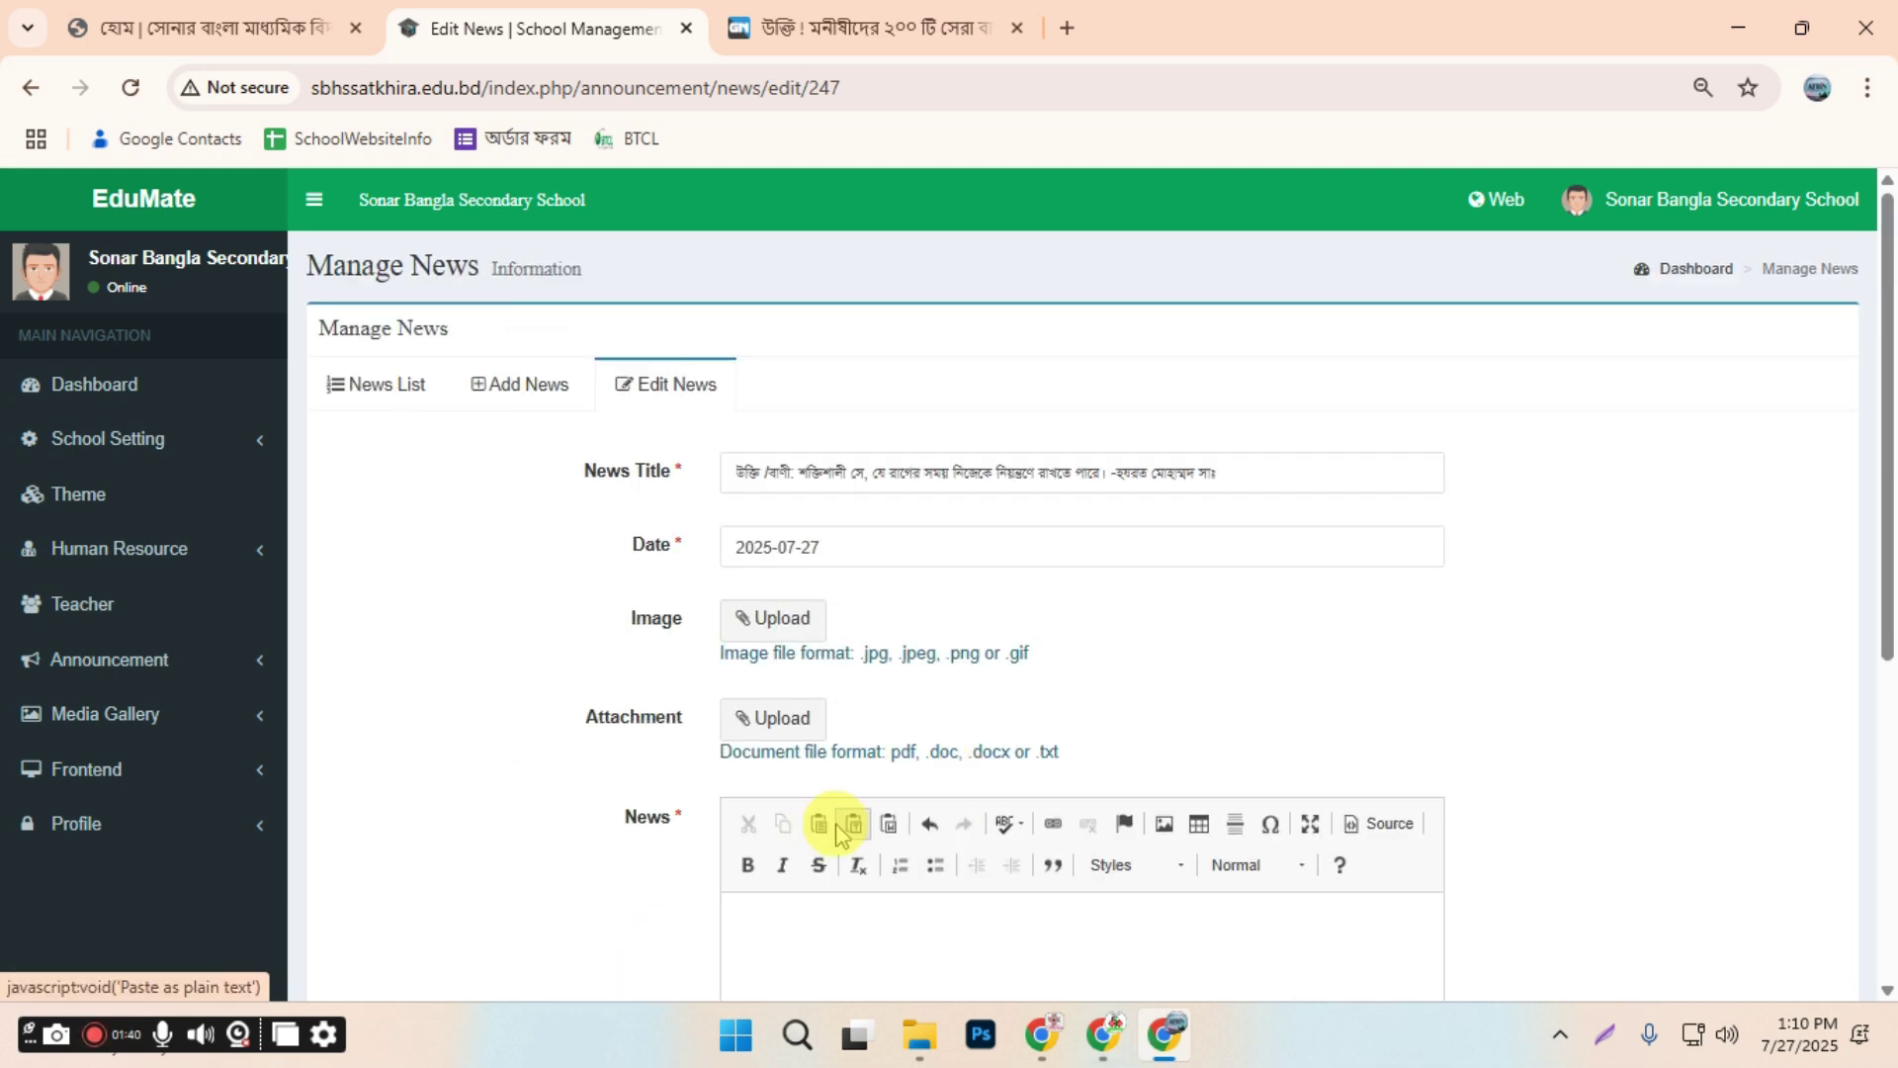
scroll(821, 840, "down", 5)
left_click(870, 28)
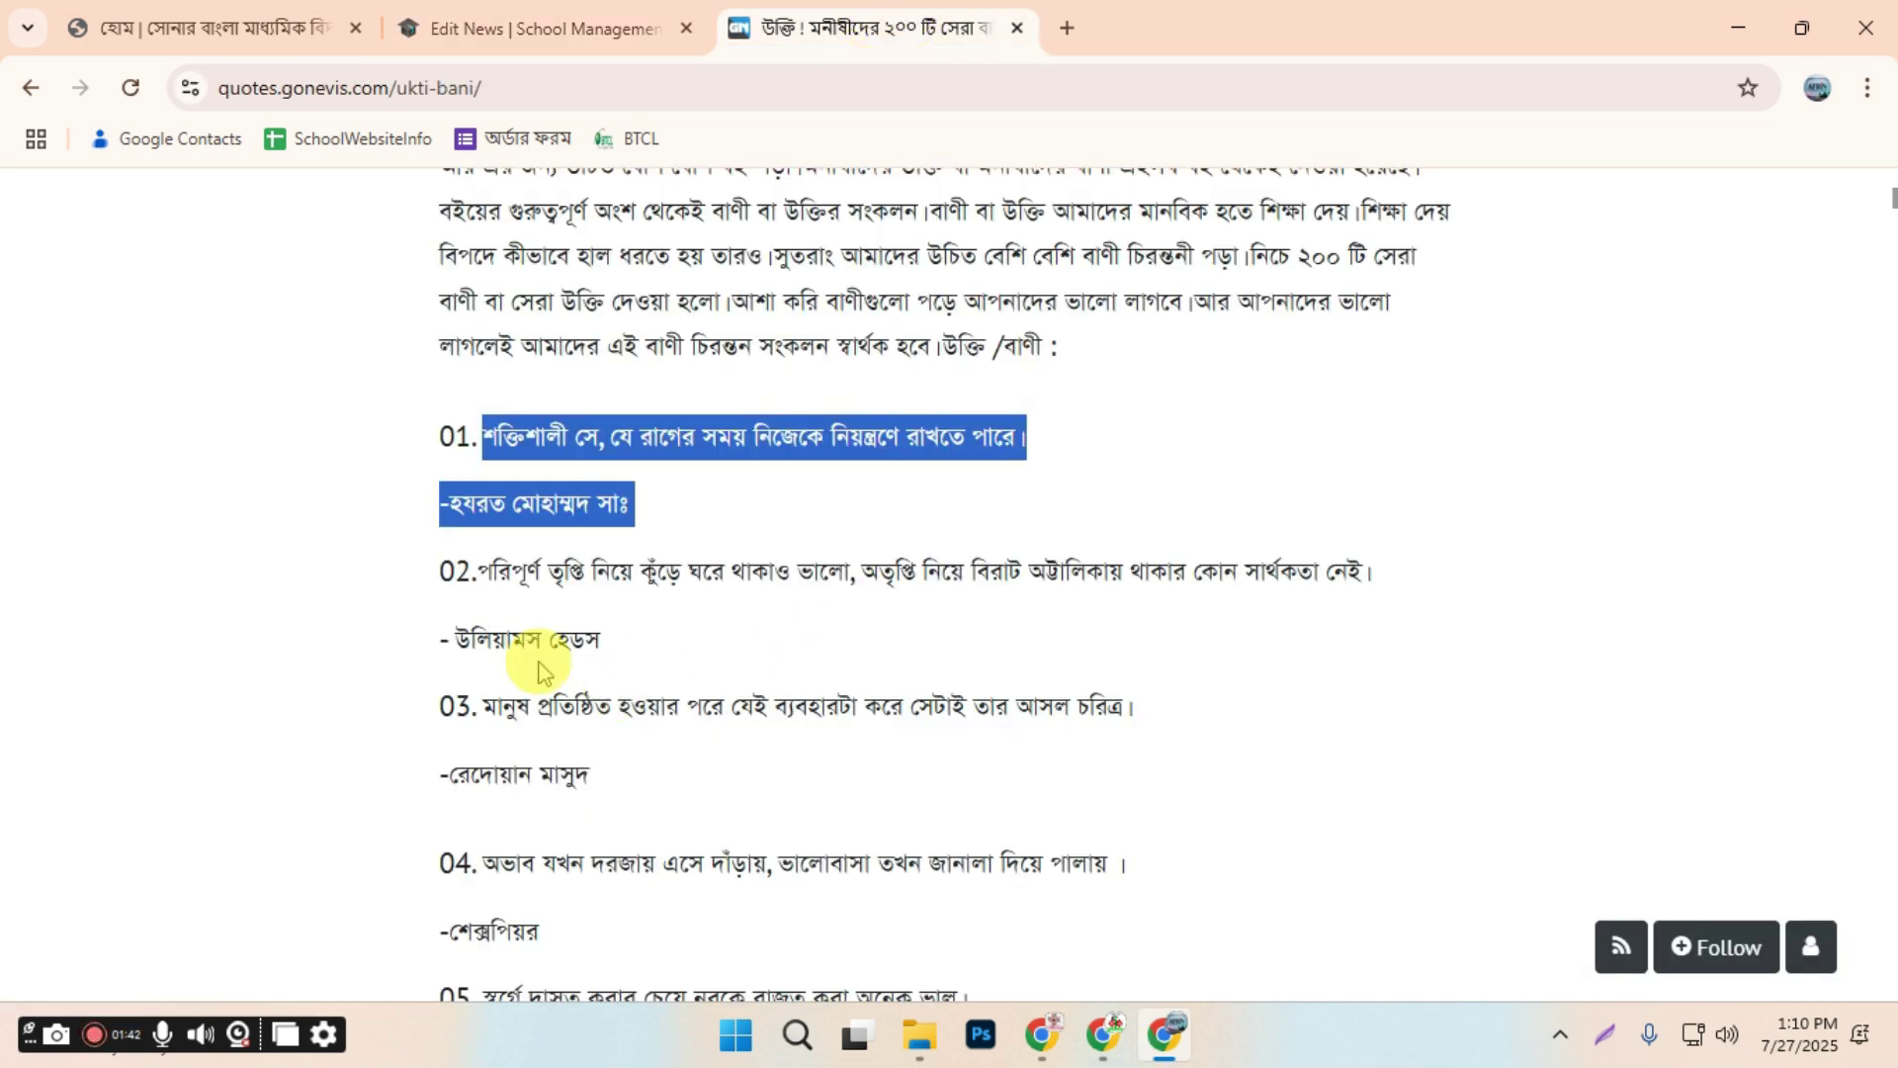
scroll(545, 663, "up", 5)
left_click_drag(392, 542, 627, 907)
key("ctrl+c")
scroll(1081, 949, "down", 1)
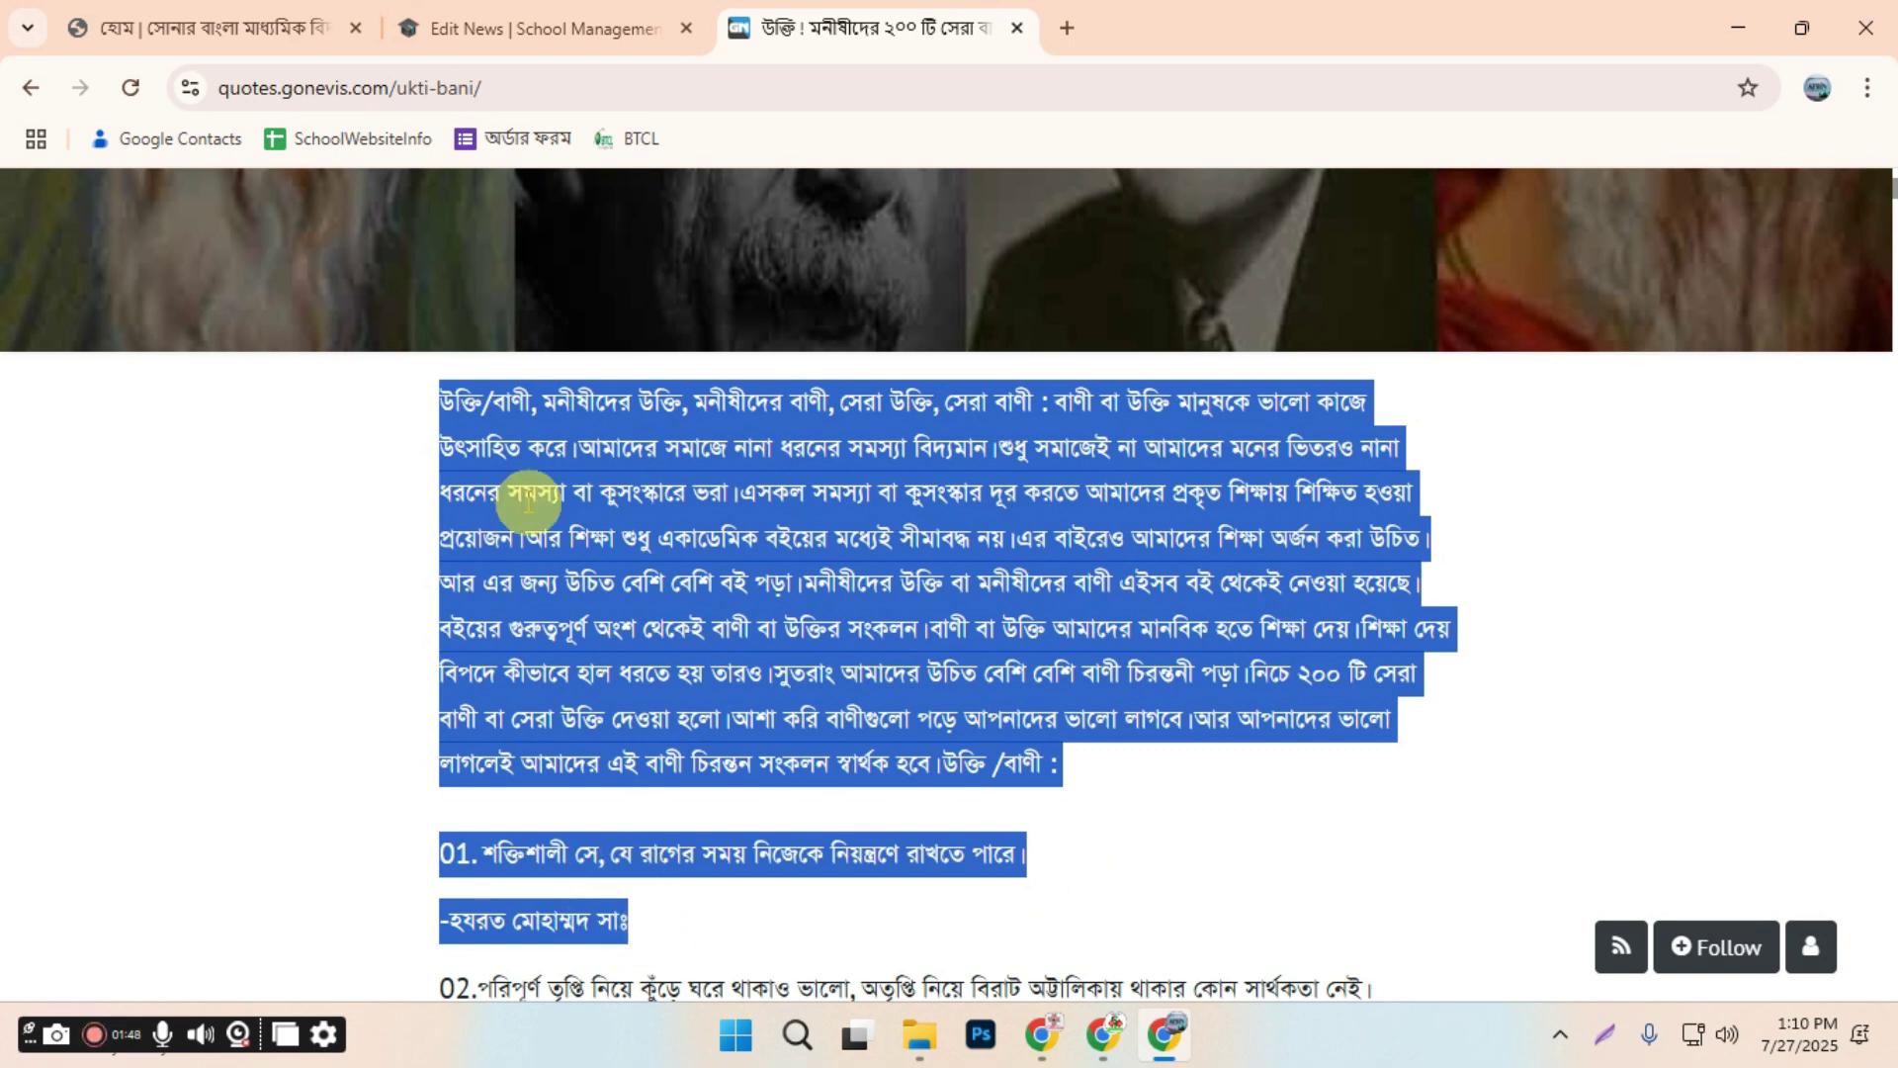
Paste the copied introduction and quote into the empty News body of the item being edited
left_click(302, 25)
left_click(470, 6)
left_click(974, 692)
key("ctrl+v")
scroll(945, 658, "up", 3)
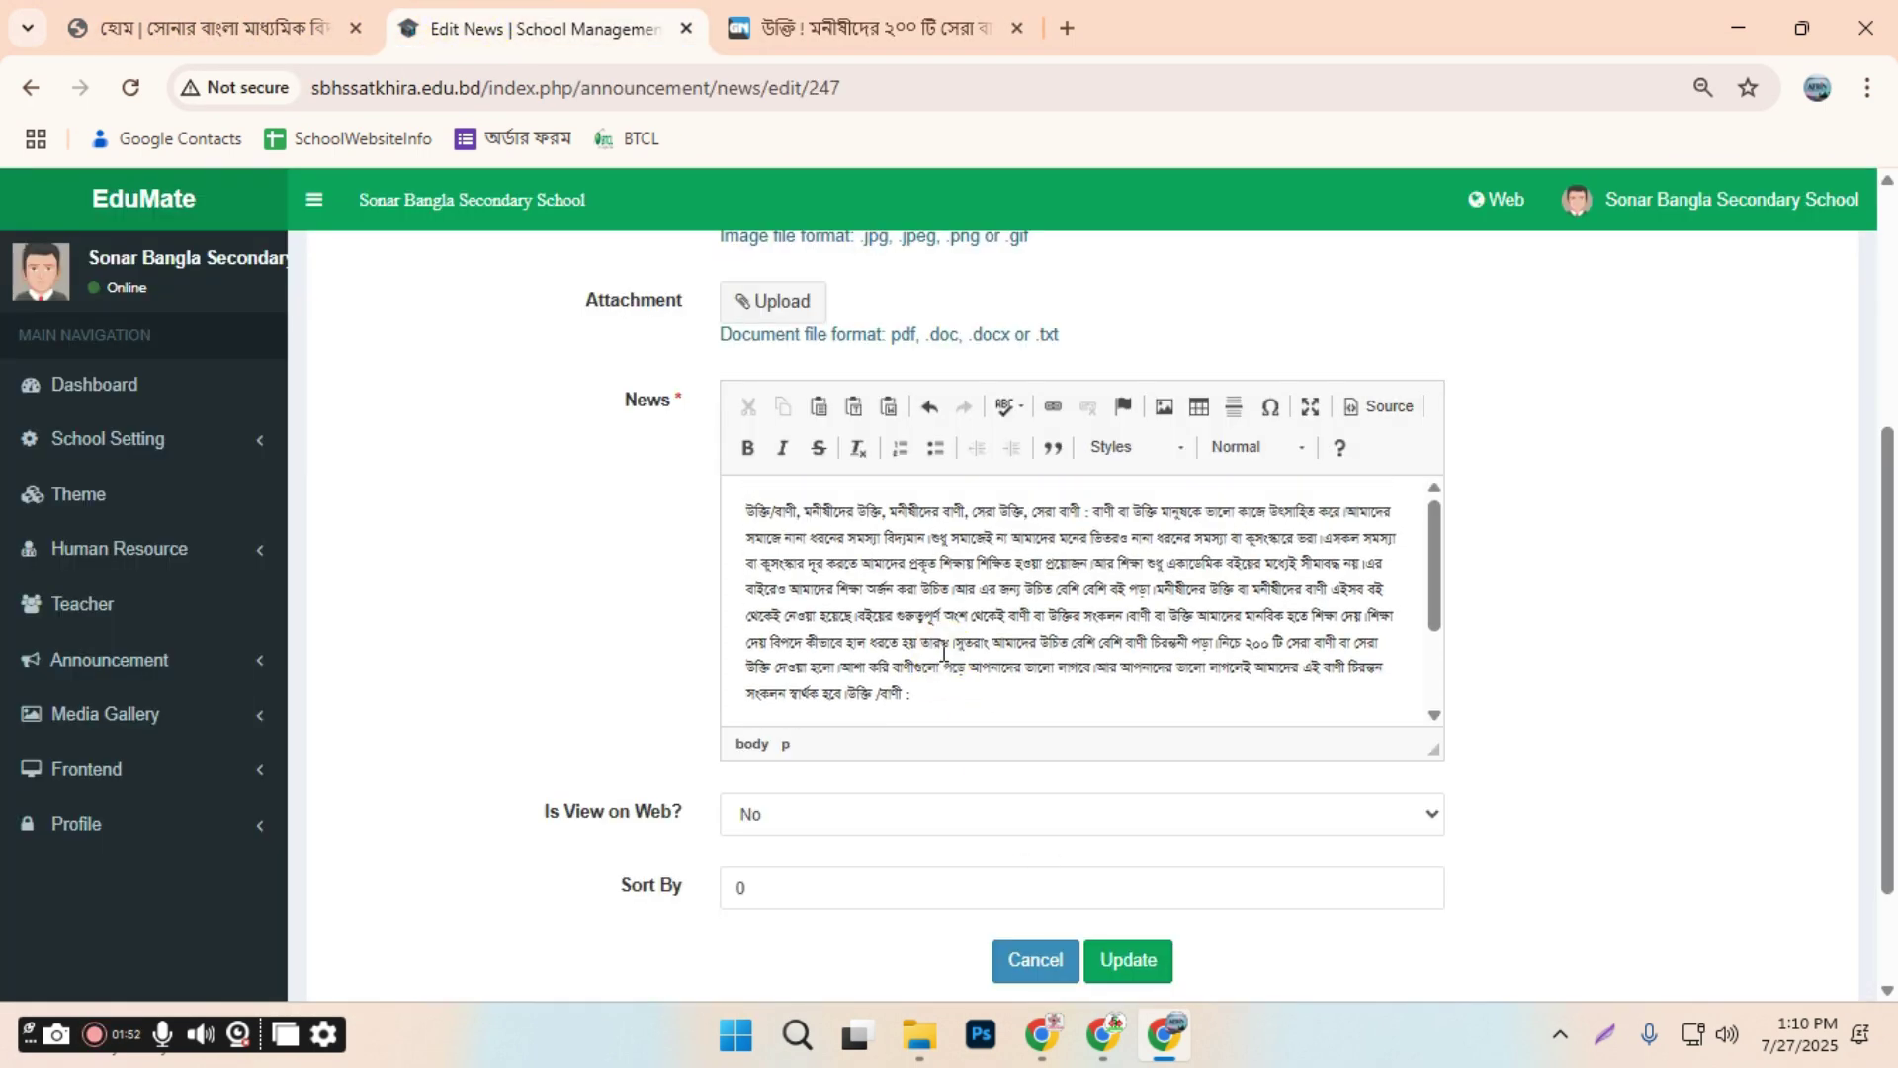
scroll(942, 652, "up", 5)
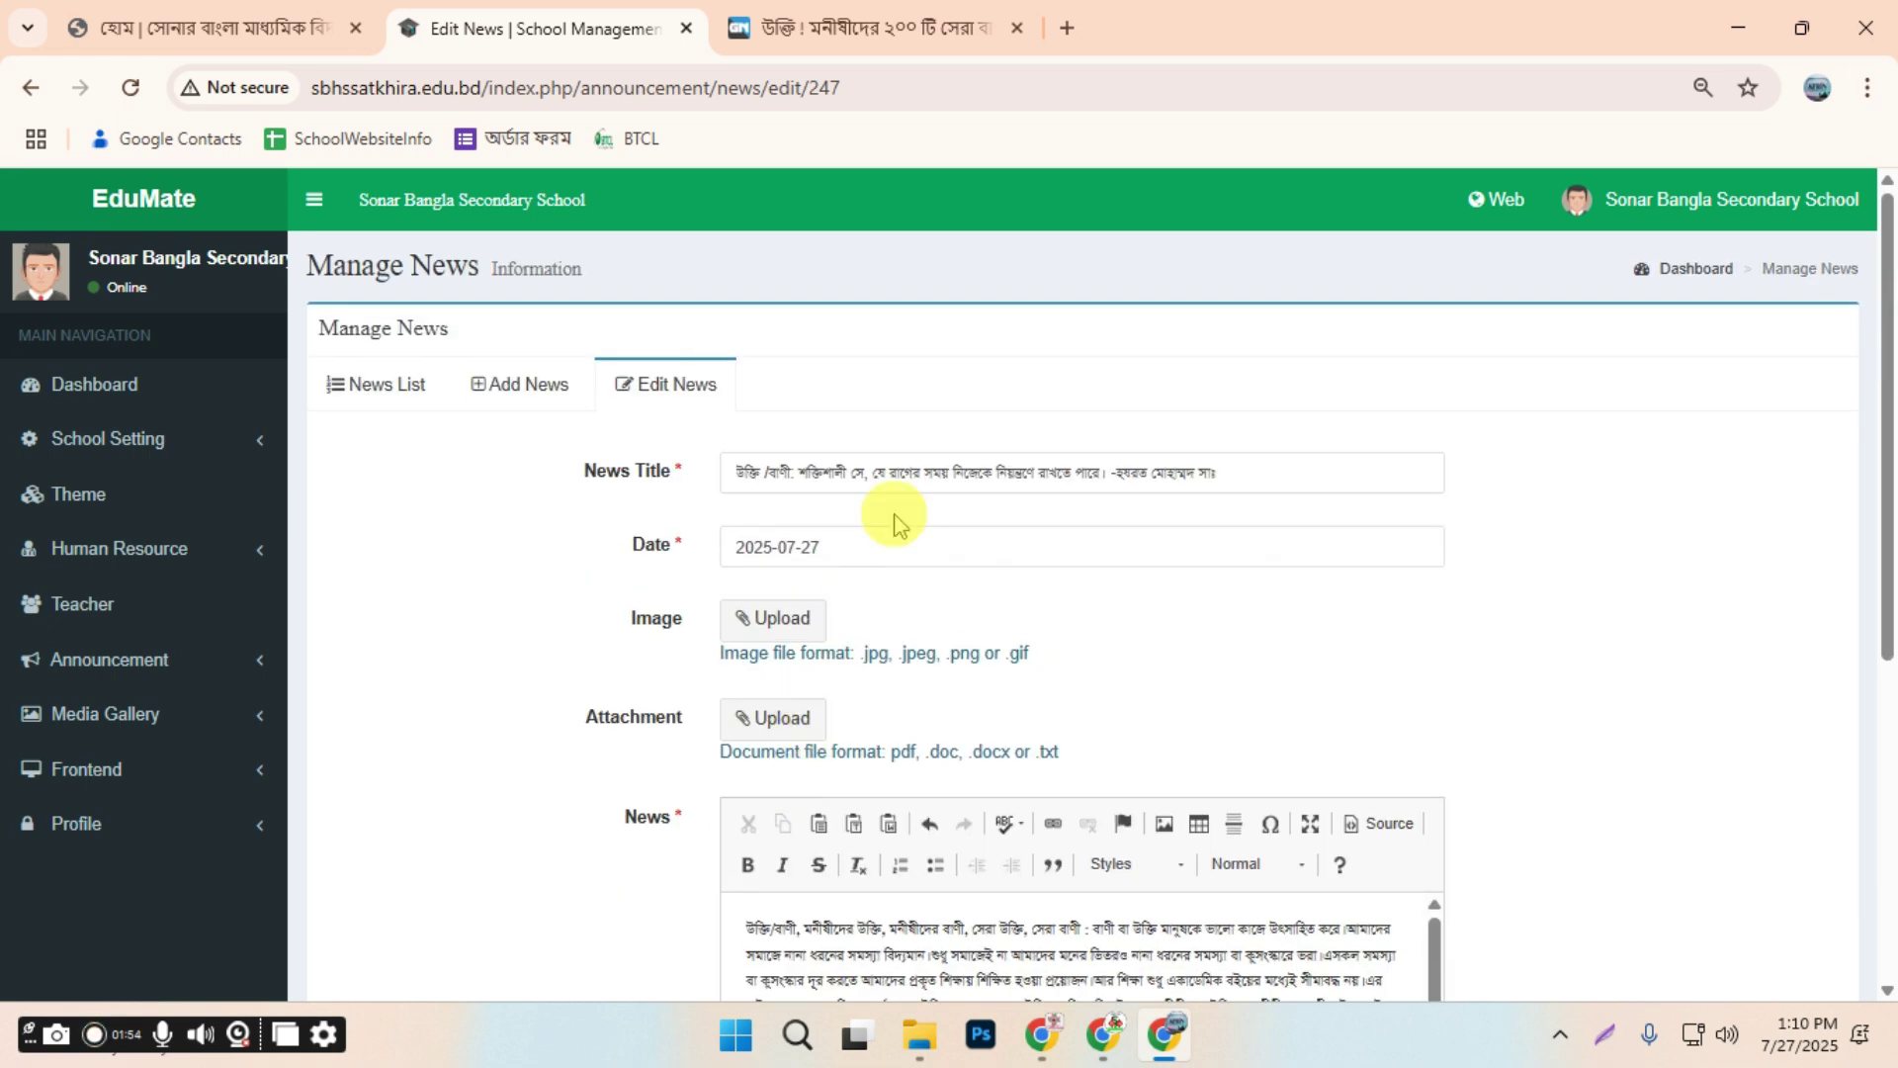
Upload FB_Cover from the Afrin_IT folder as the news item's image
scroll(1024, 633, "down", 5)
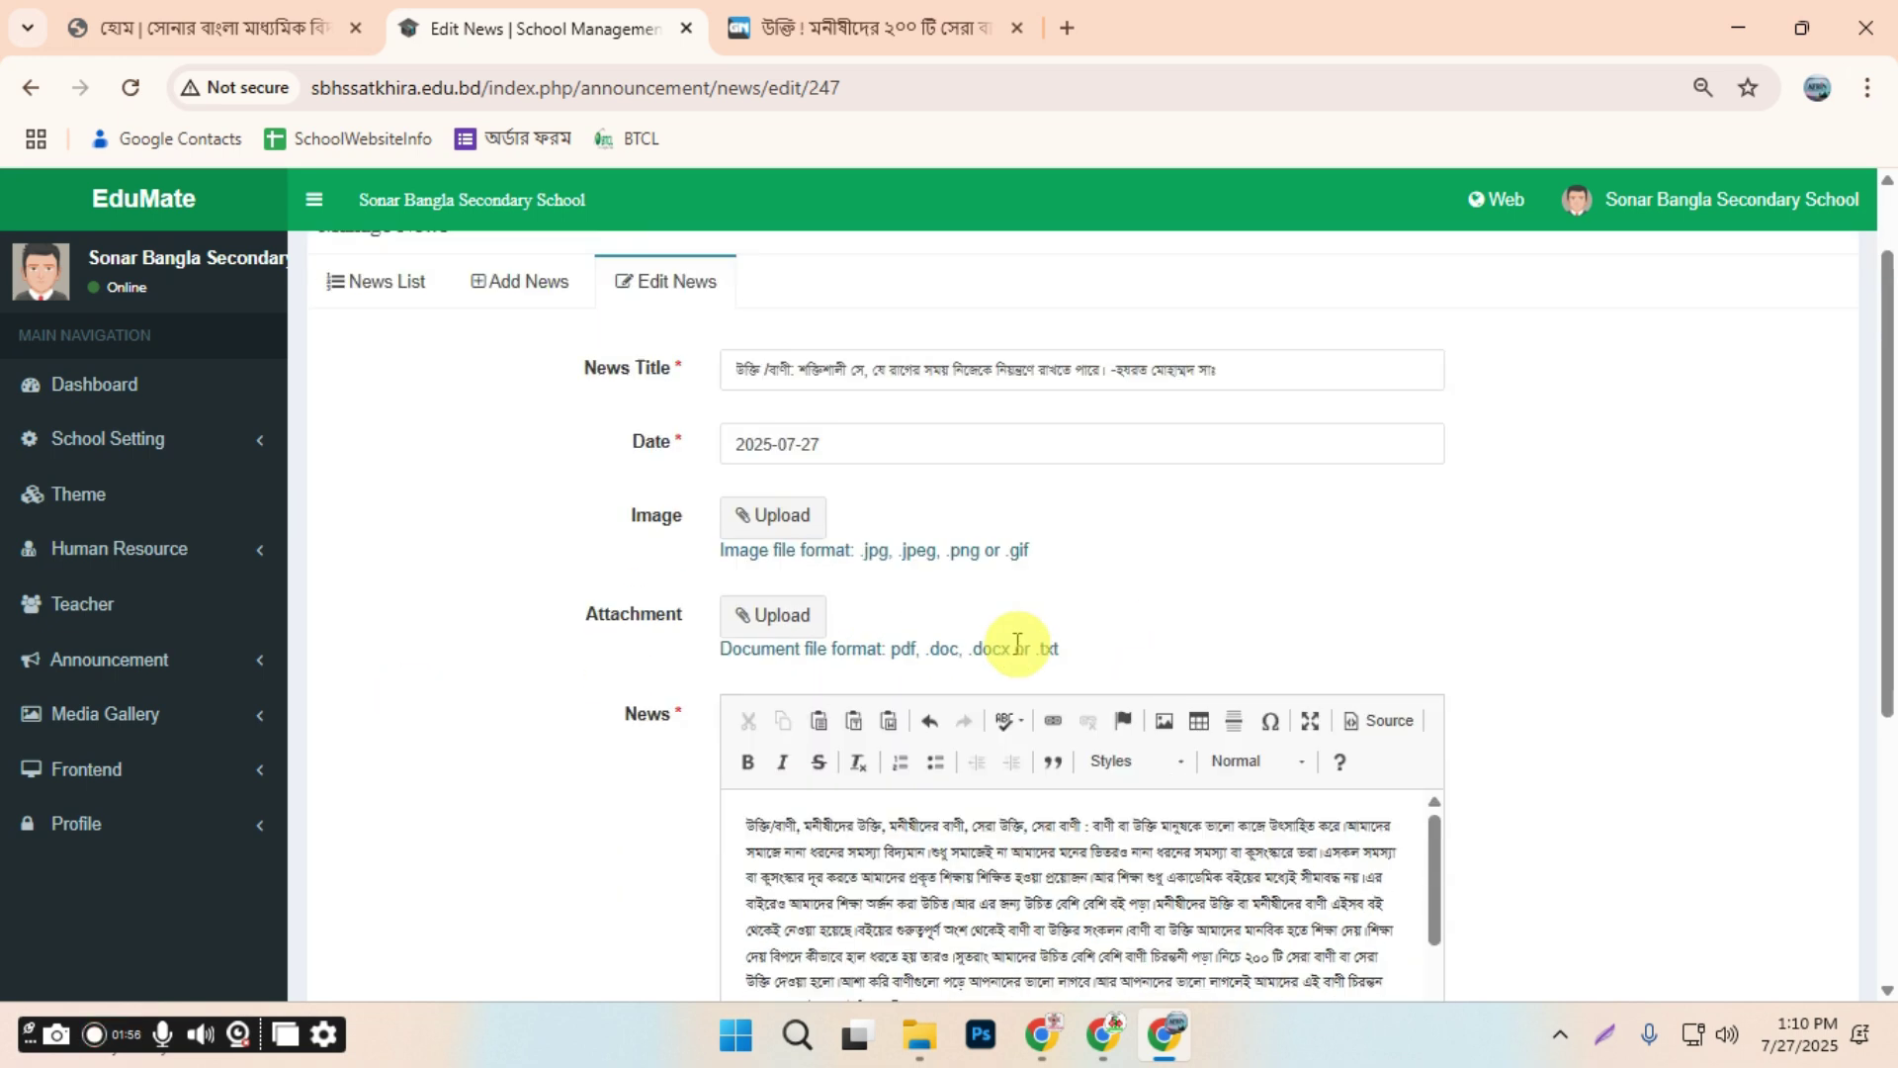
scroll(741, 648, "up", 5)
scroll(853, 653, "down", 5)
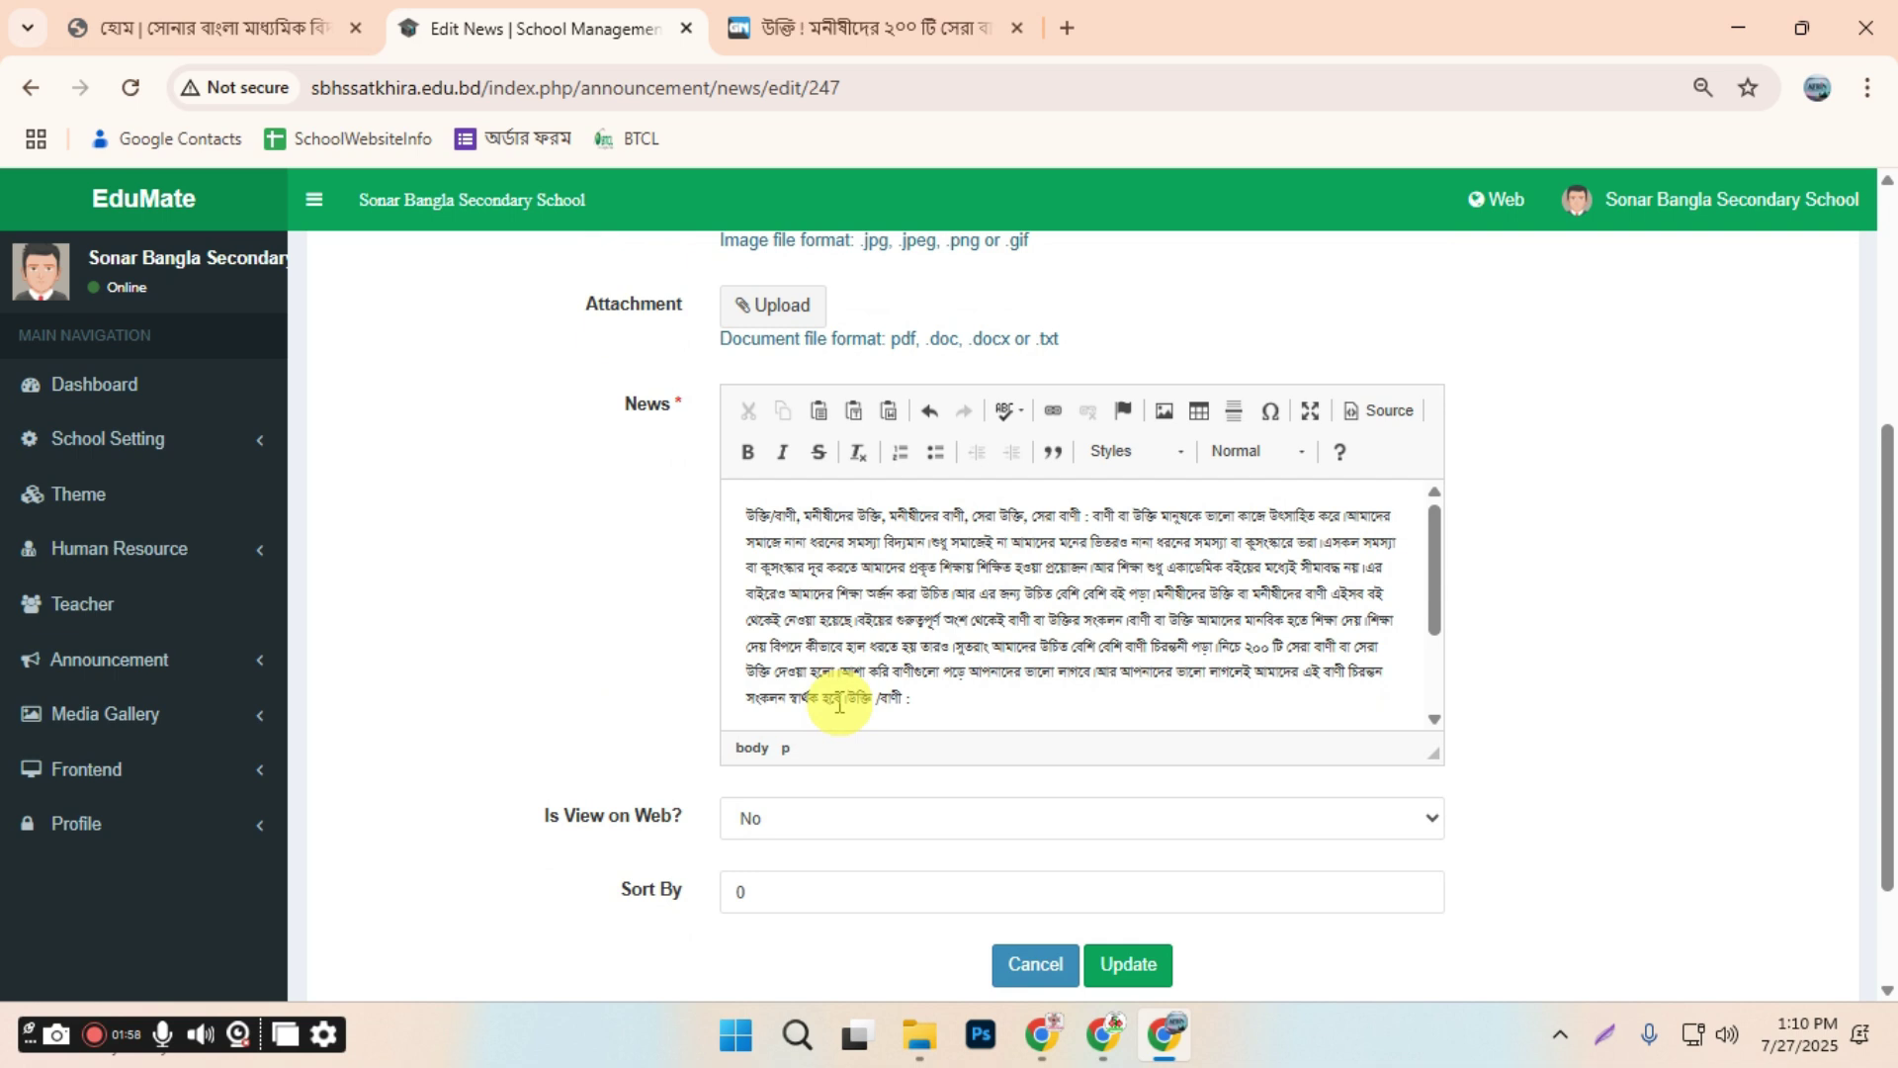
scroll(757, 455, "up", 5)
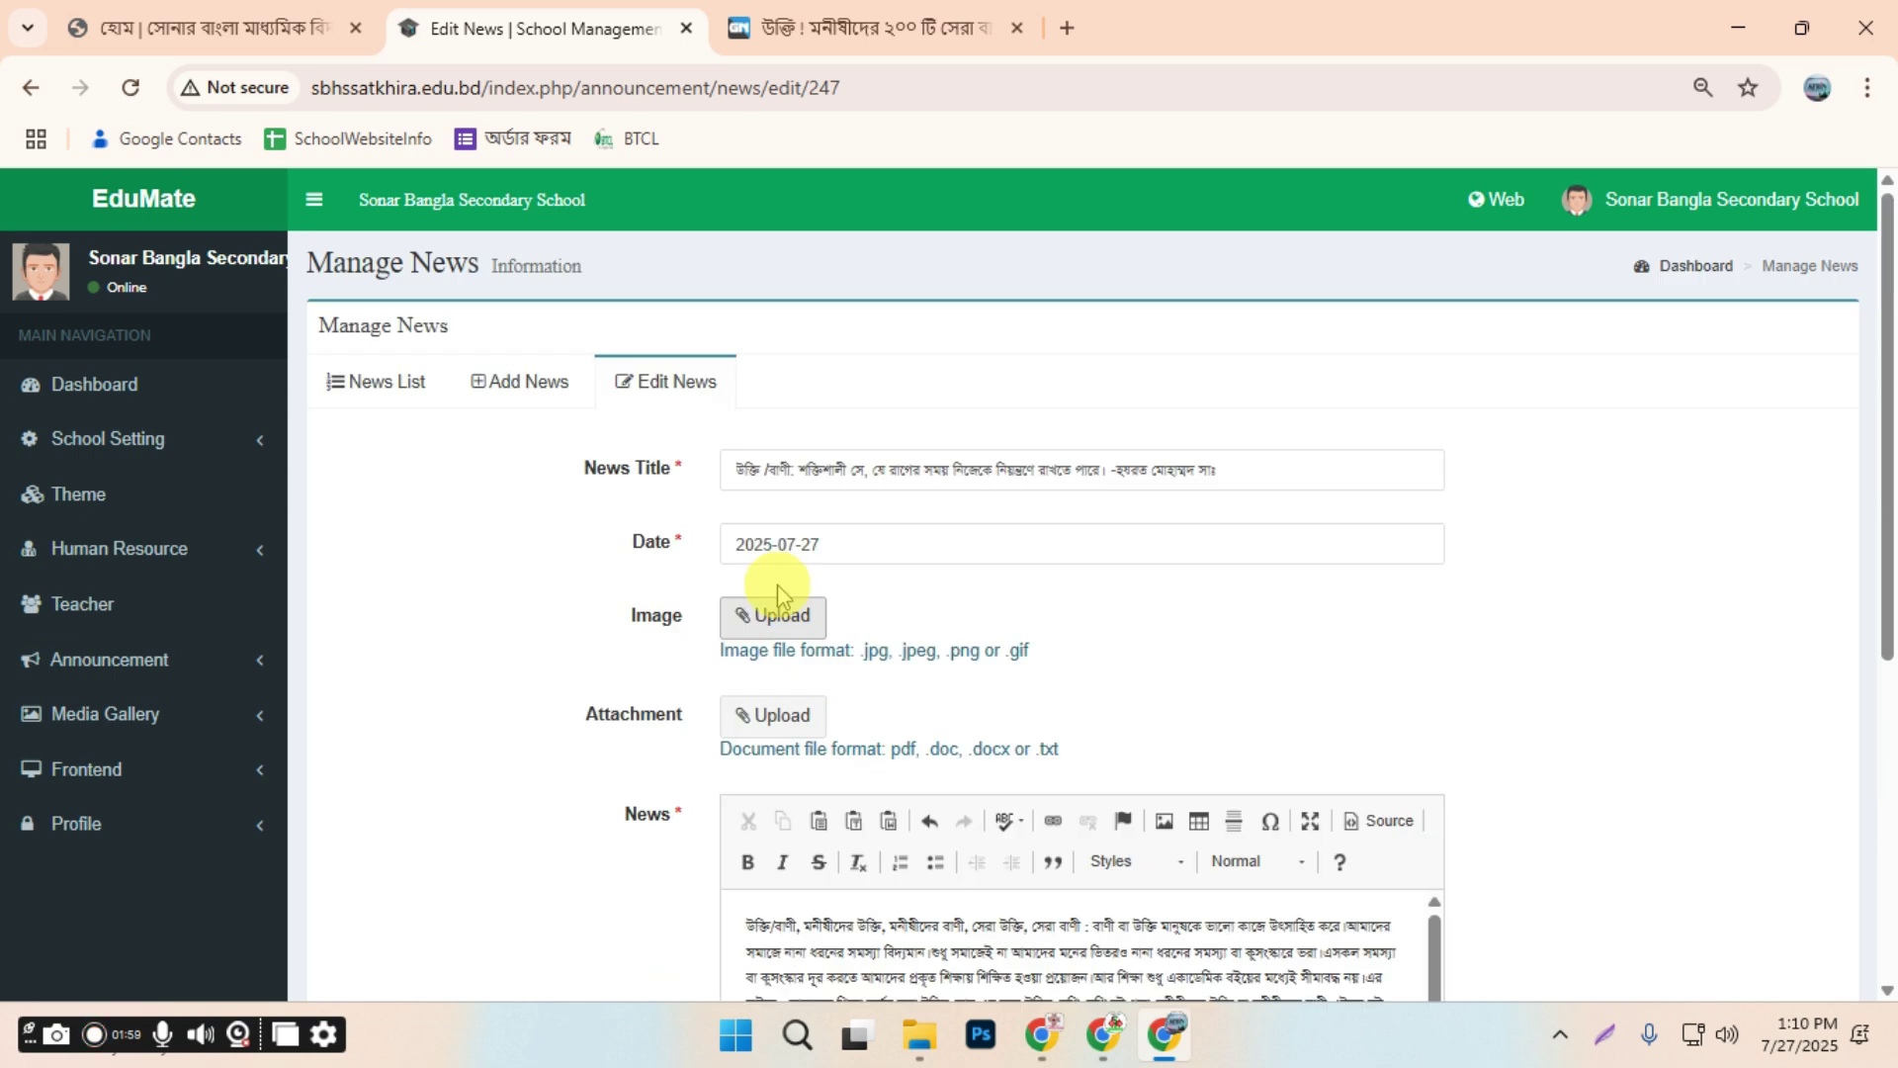
left_click(801, 629)
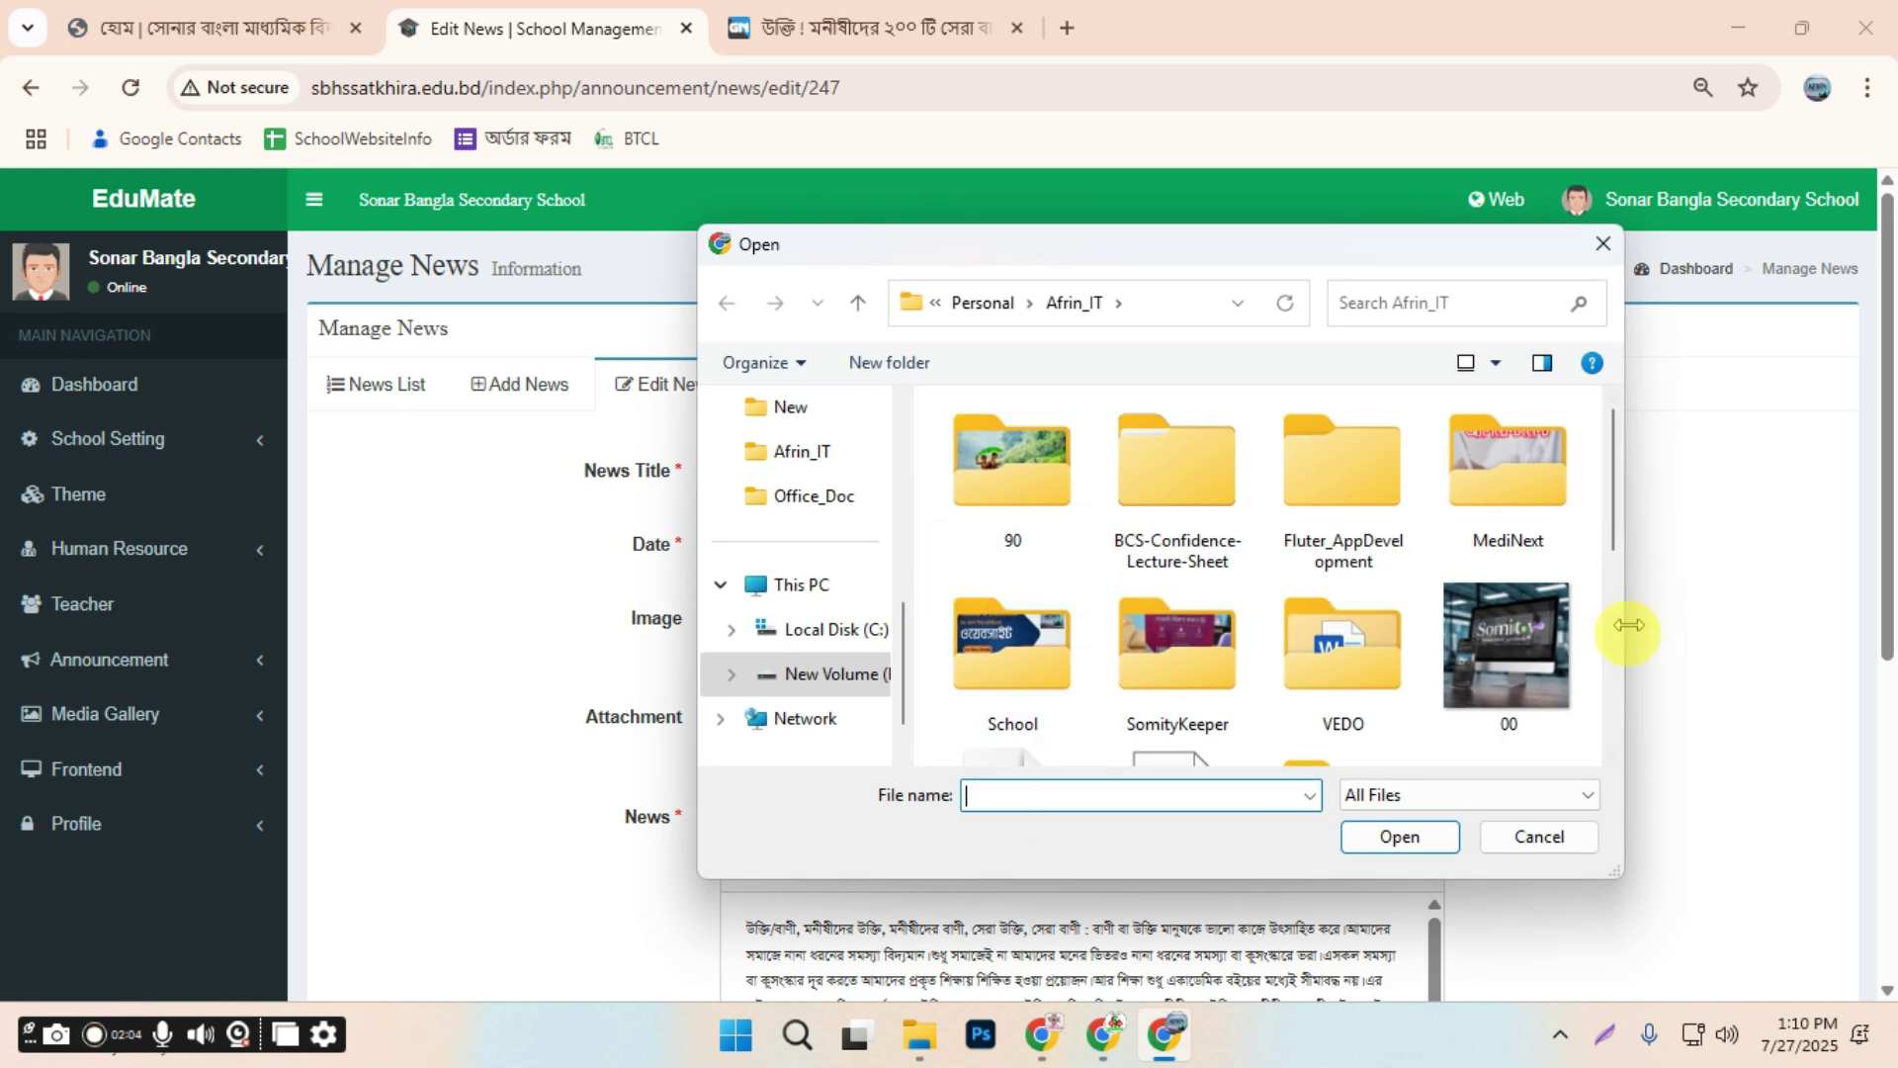
scroll(1381, 663, "down", 3)
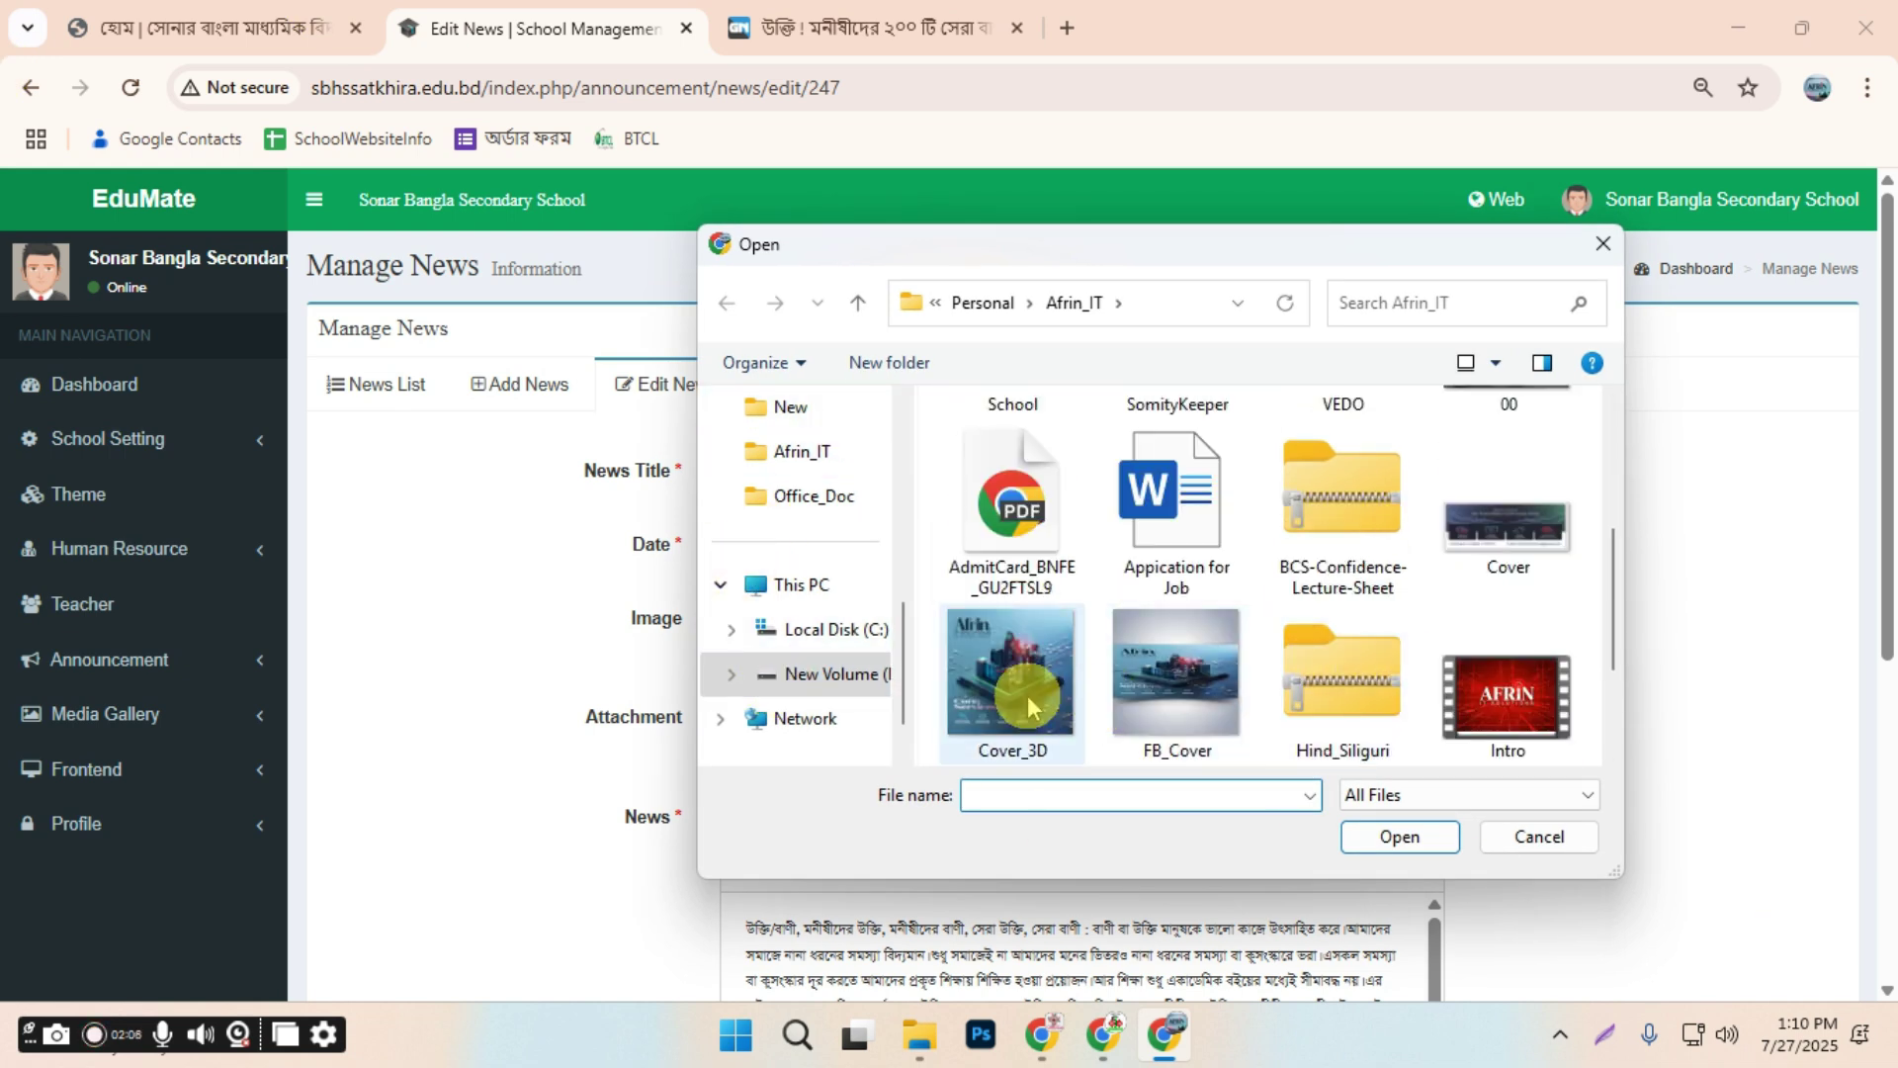
left_click(1191, 687)
left_click(1421, 856)
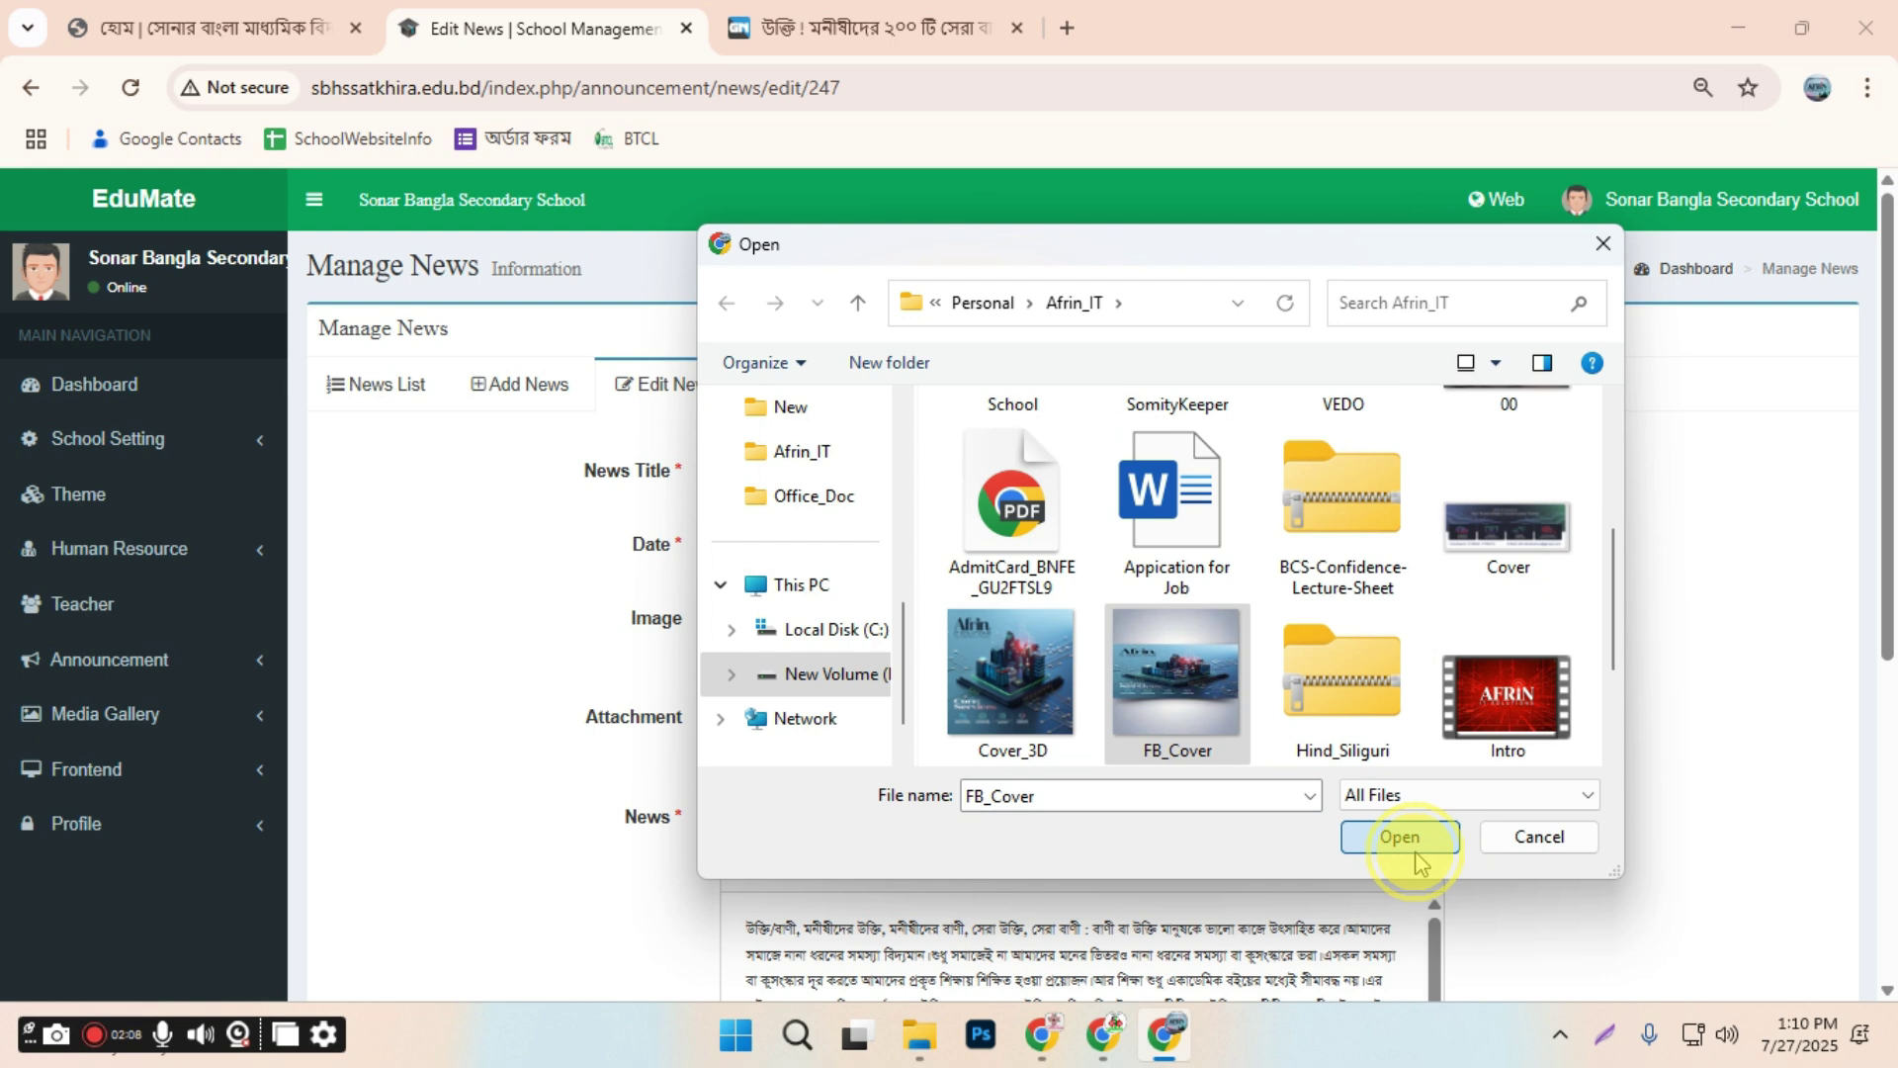
Upload the PrintApplicantAdmitCard PDF from the Afrin_IT folder as the news item's attachment
scroll(736, 707, "down", 5)
scroll(742, 702, "up", 5)
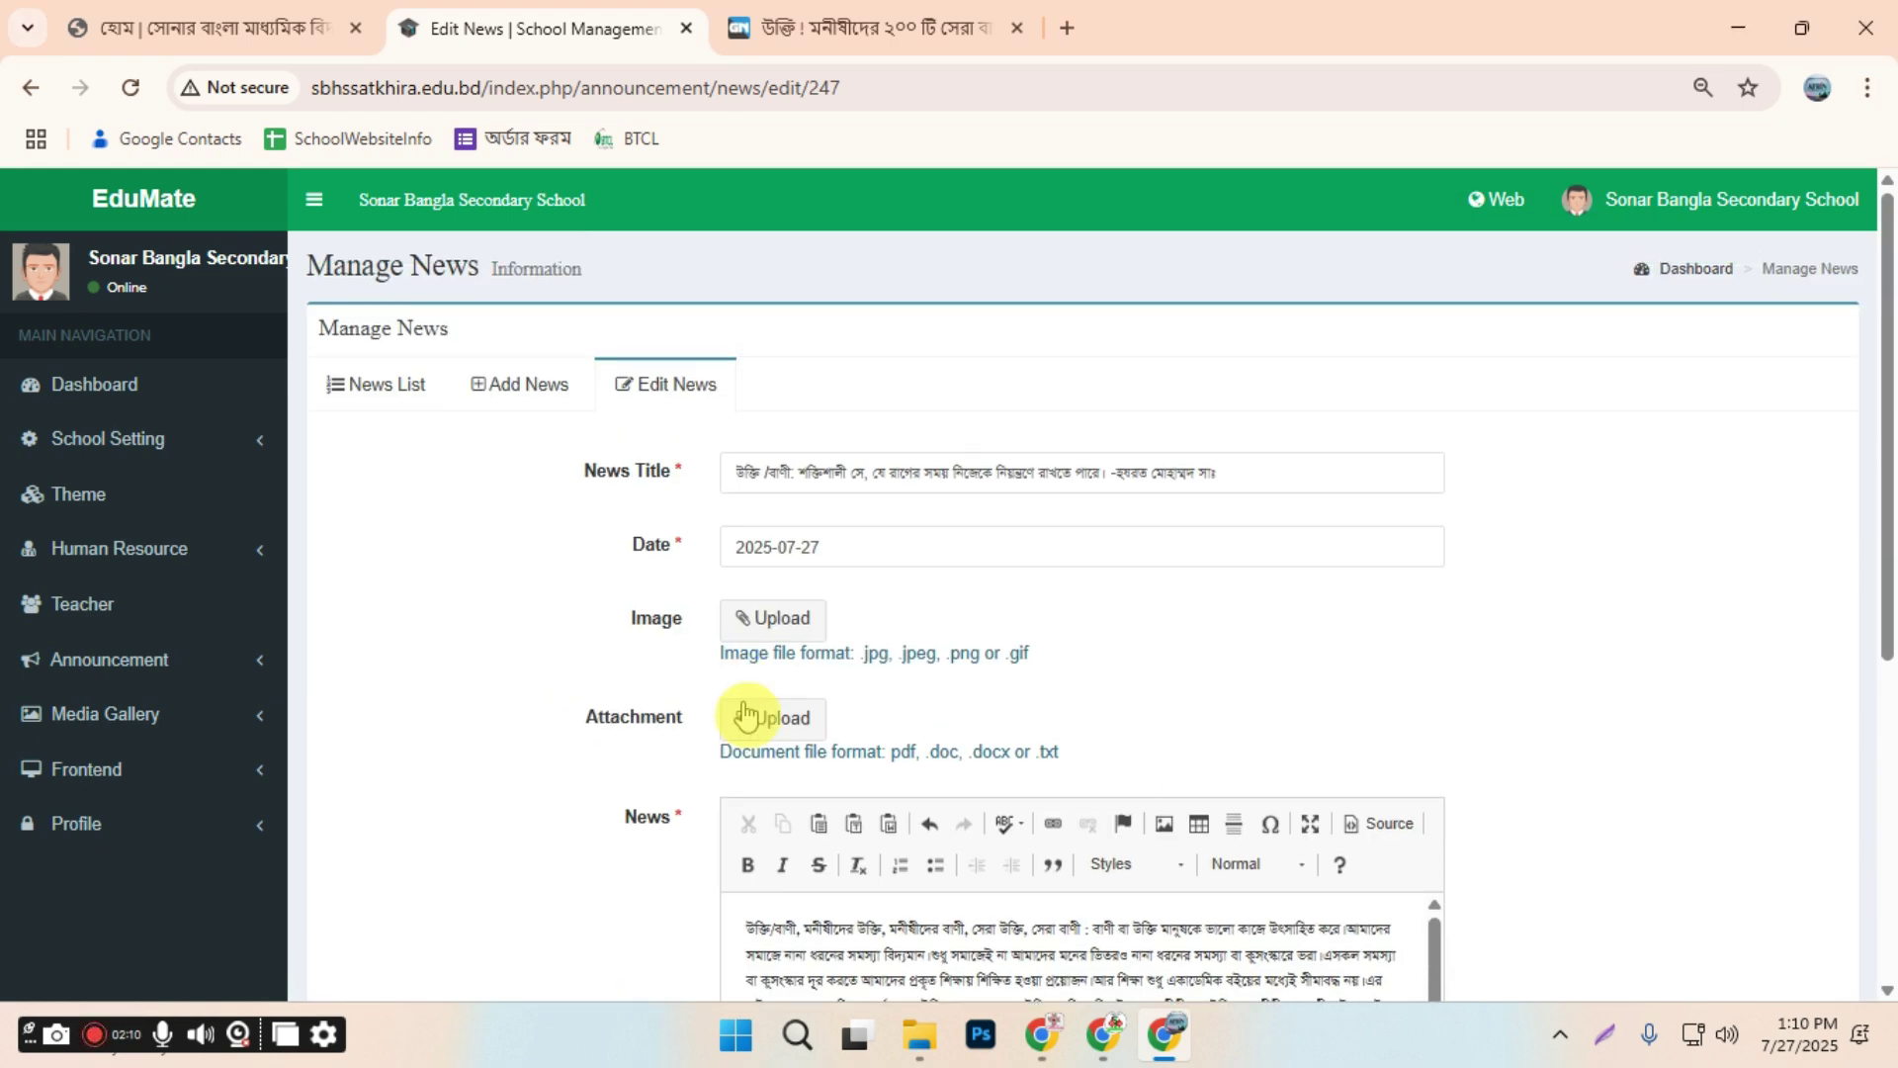
left_click(750, 727)
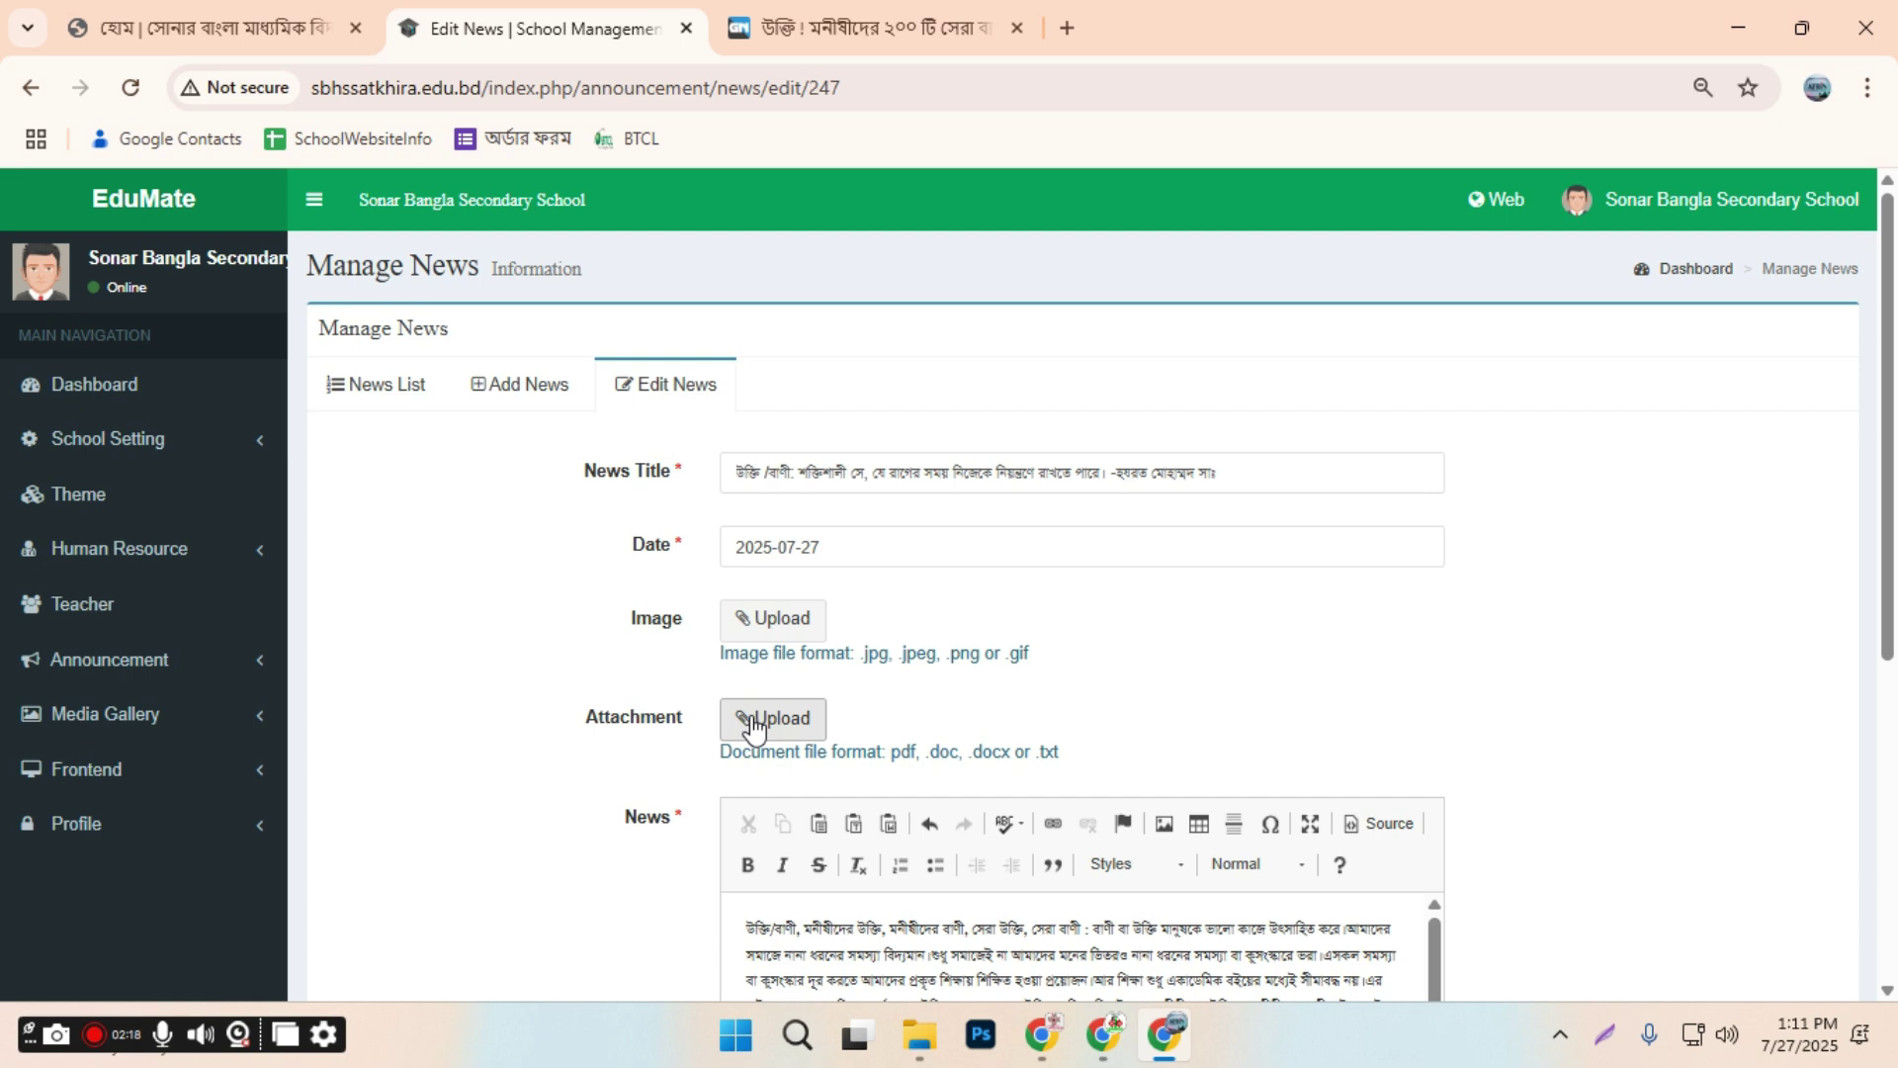
left_click(788, 731)
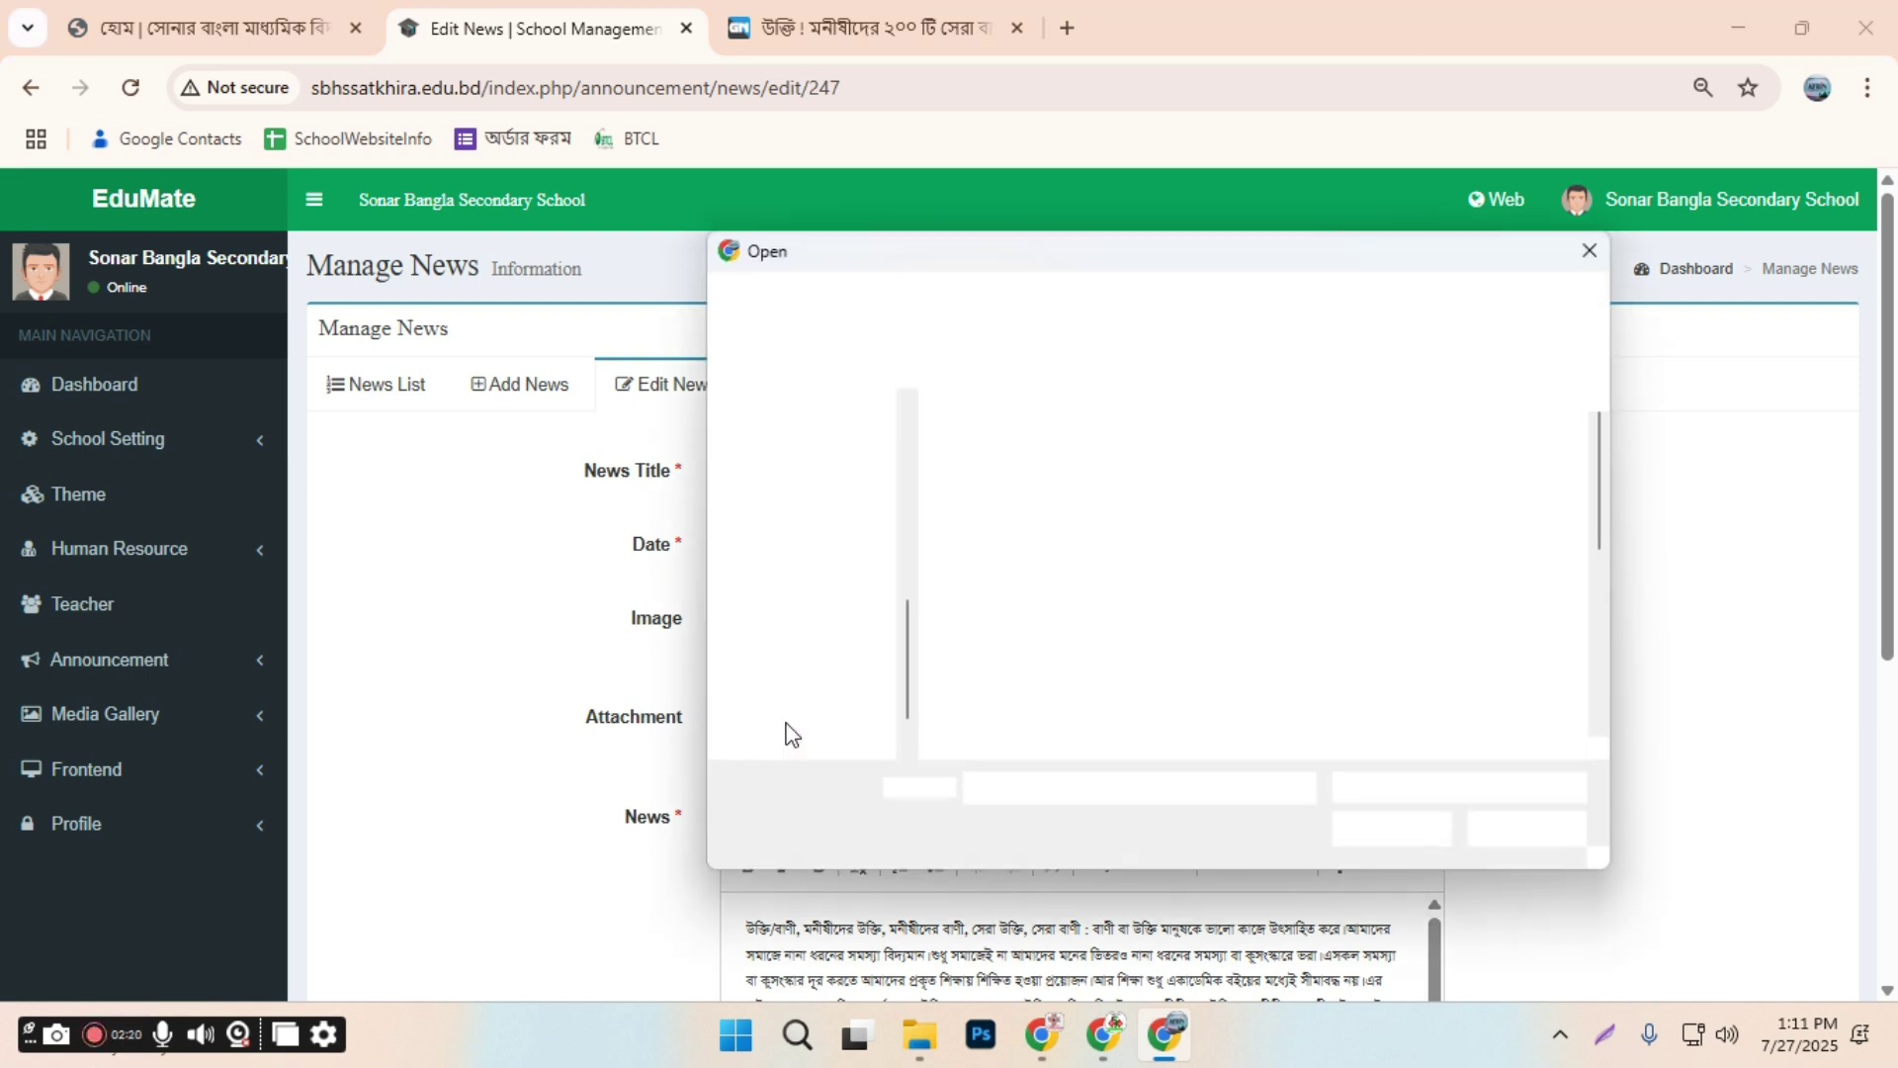
scroll(1185, 650, "down", 5)
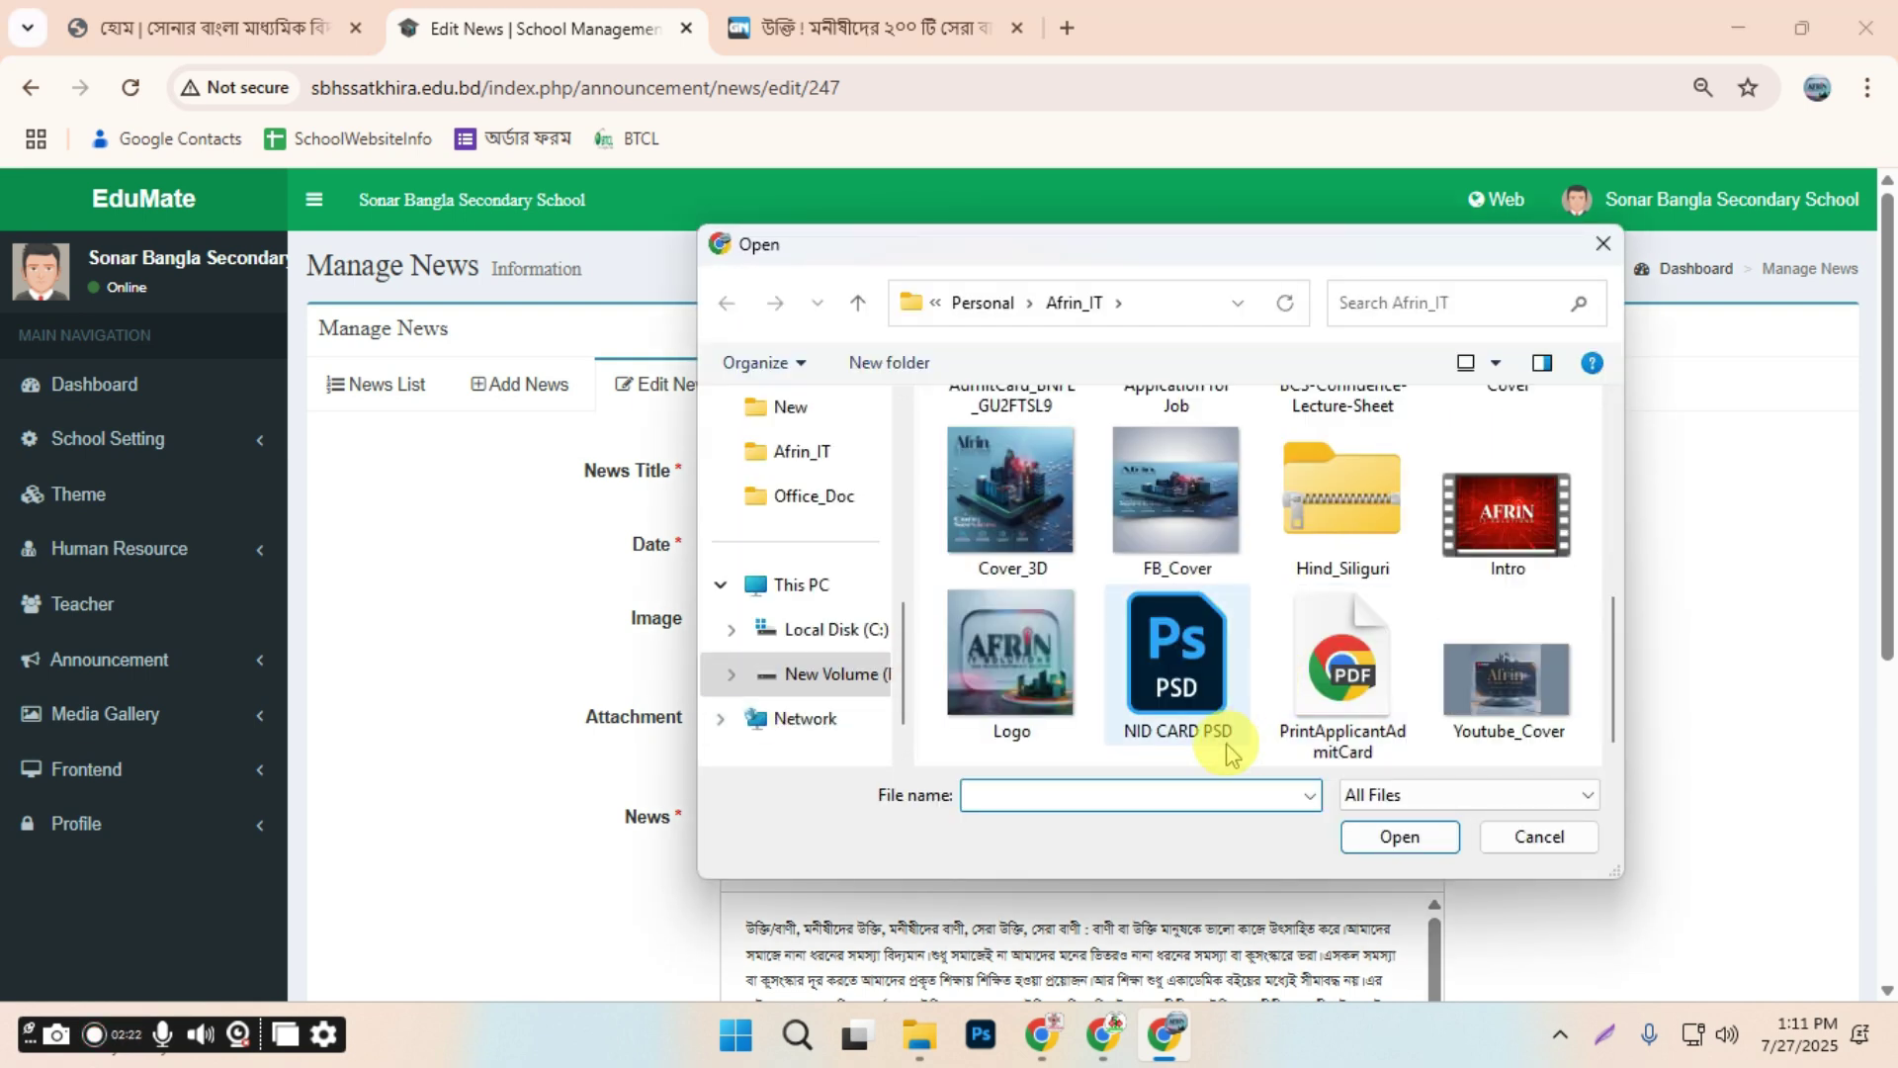
left_click(1345, 693)
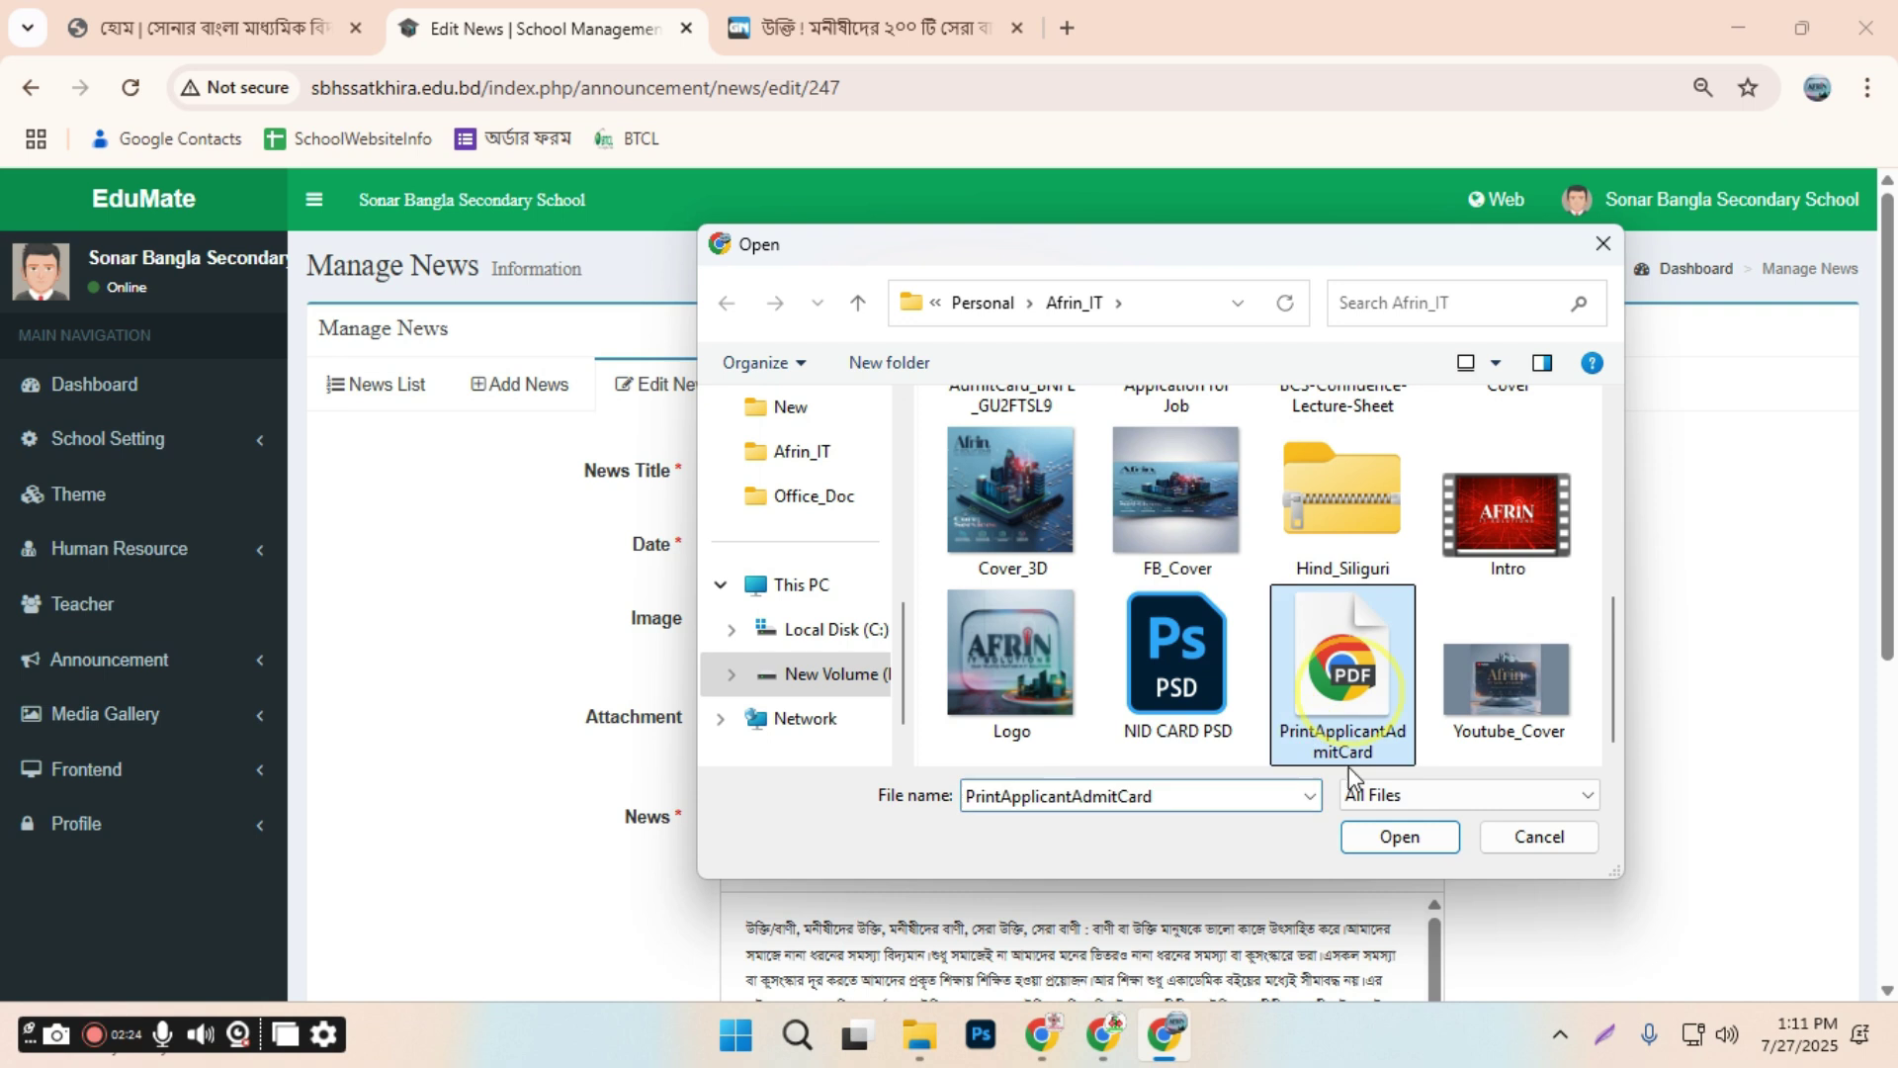
left_click(1395, 839)
Set the news item's "Is View on Web?" option to Yes
scroll(903, 712, "down", 3)
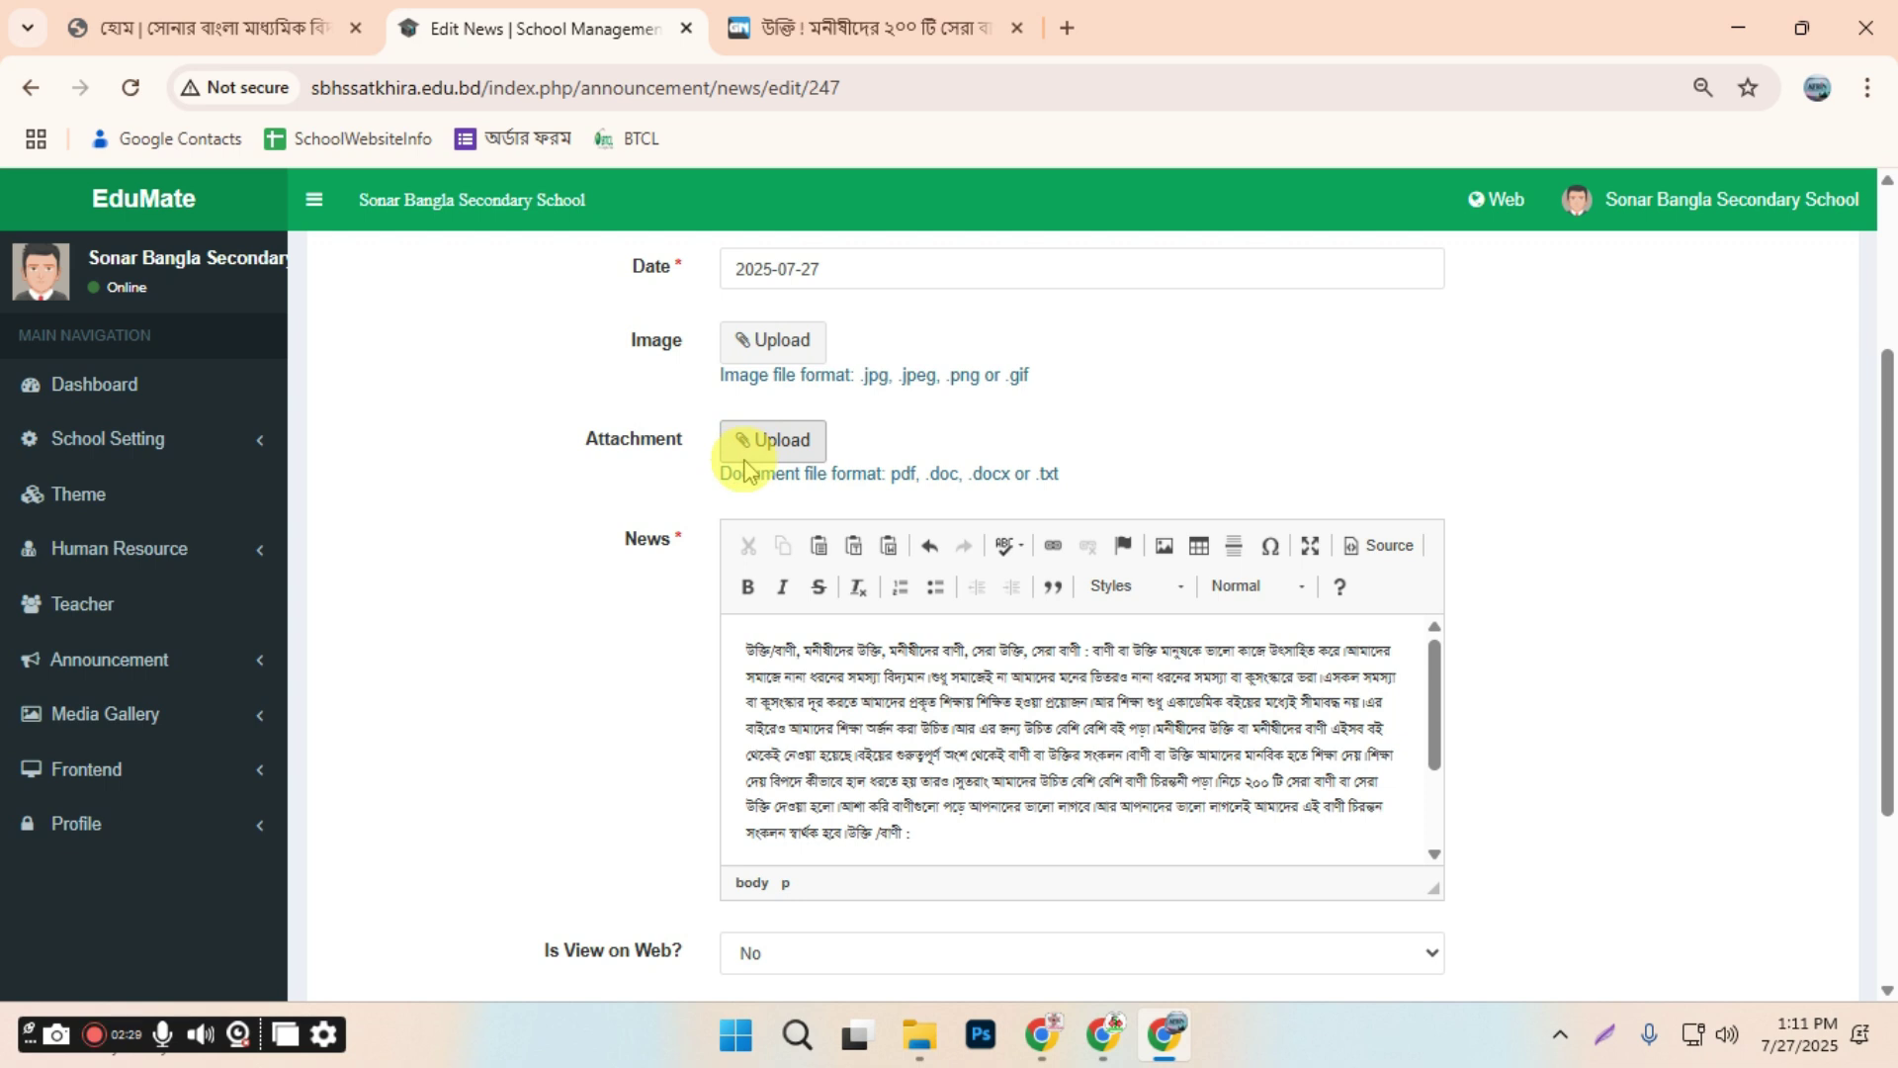
scroll(758, 475, "down", 3)
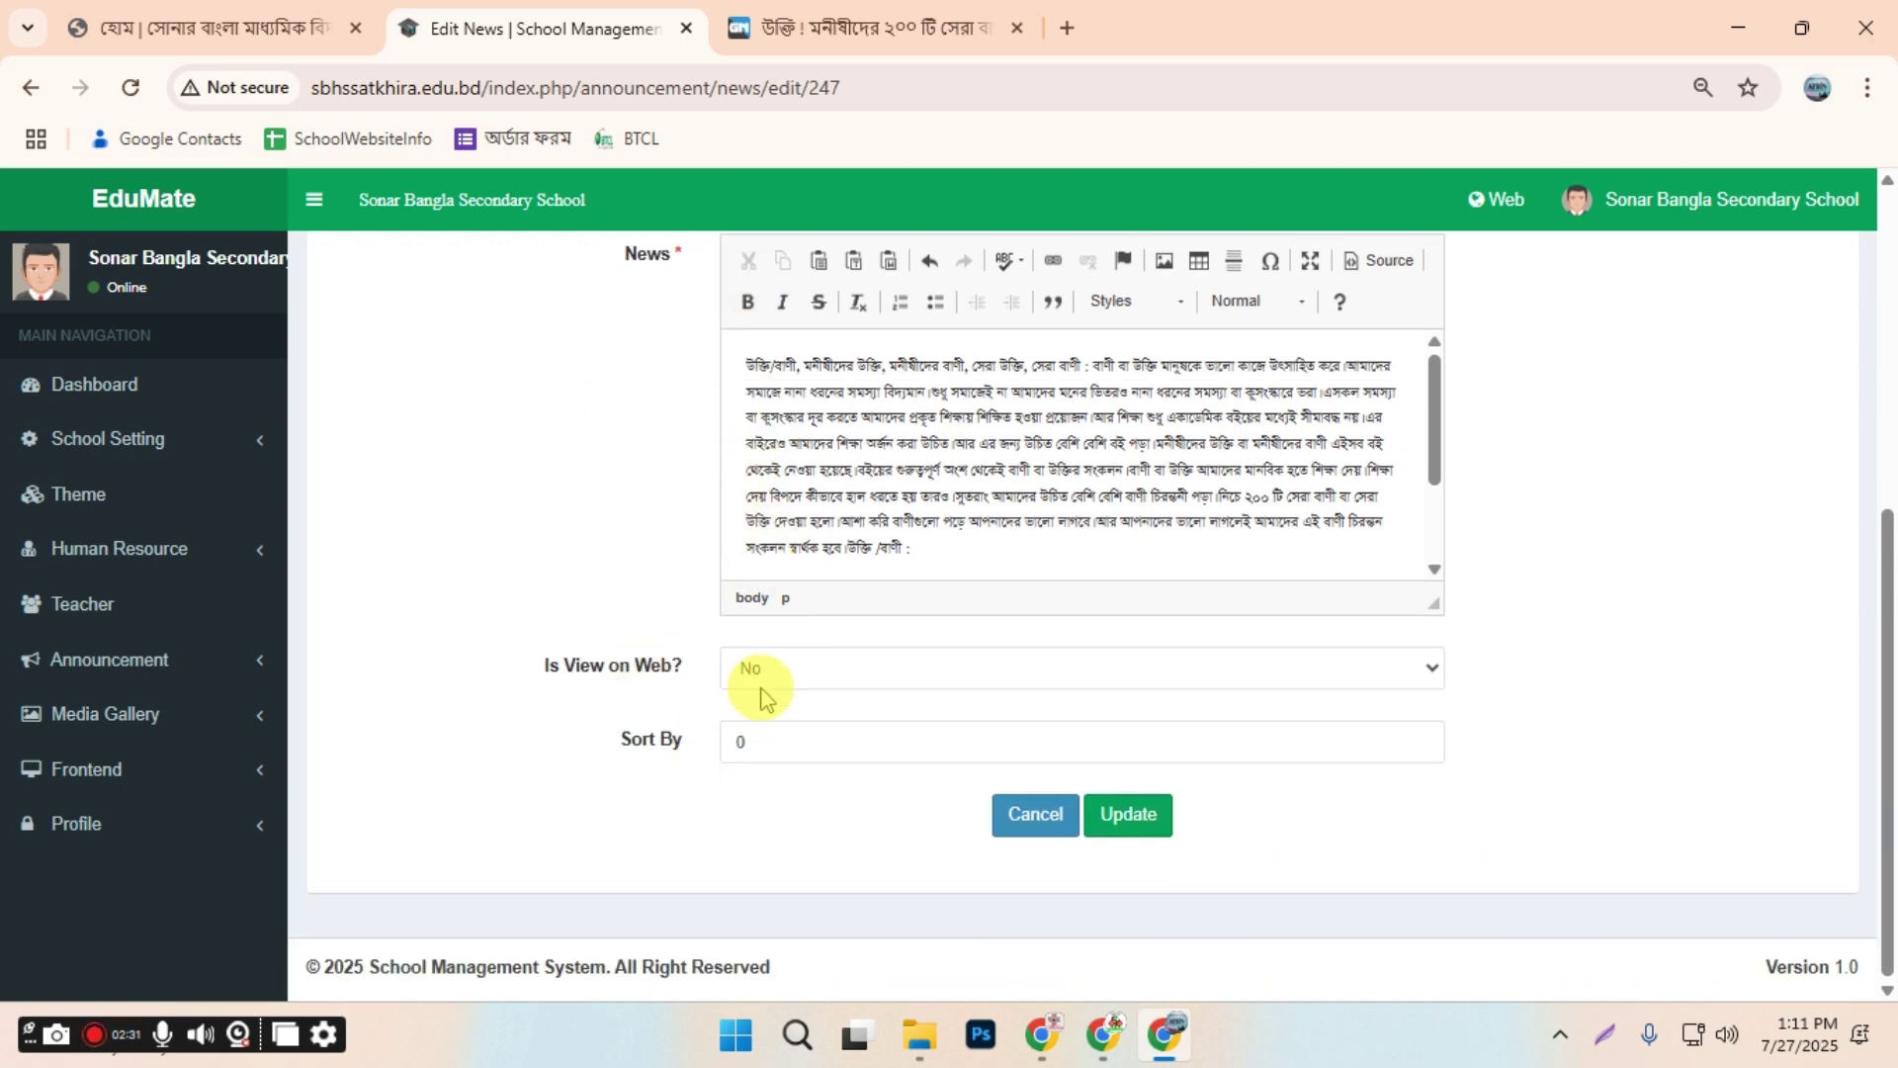
left_click(561, 689)
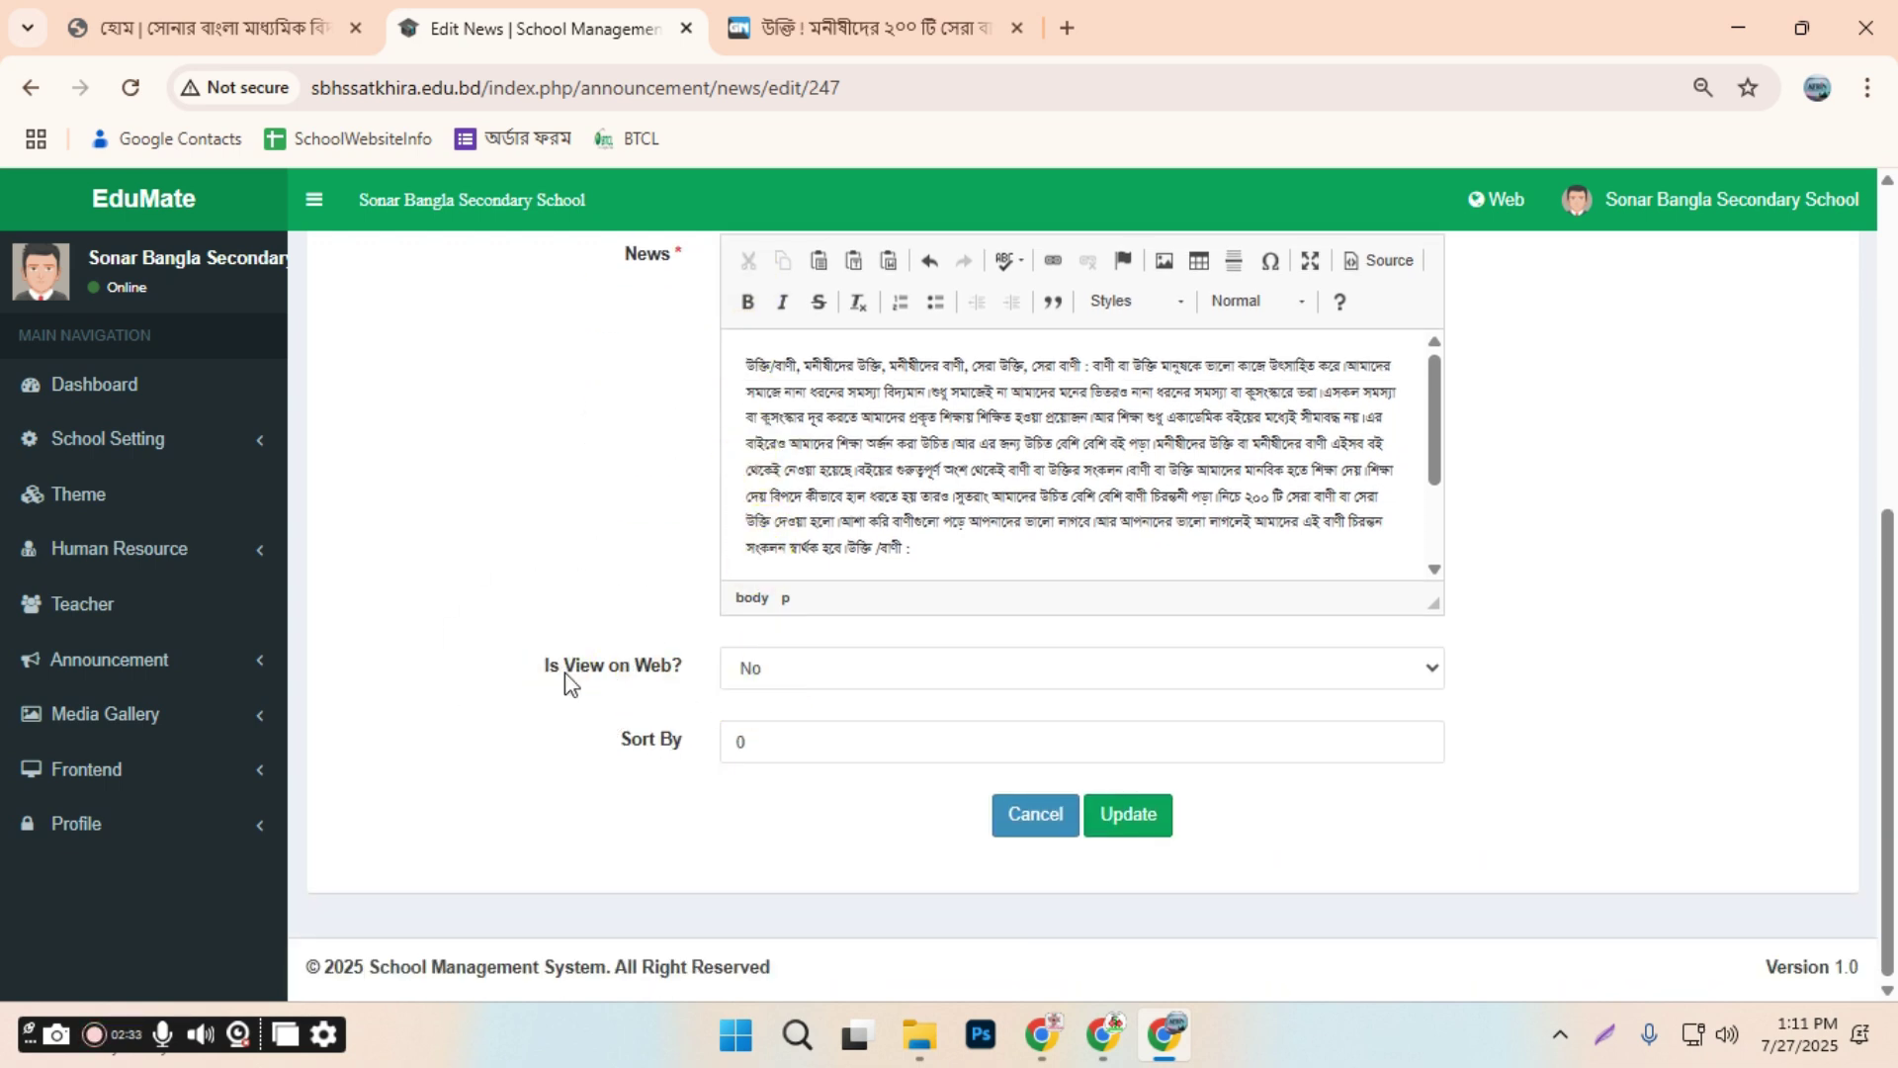
left_click(781, 678)
left_click(758, 742)
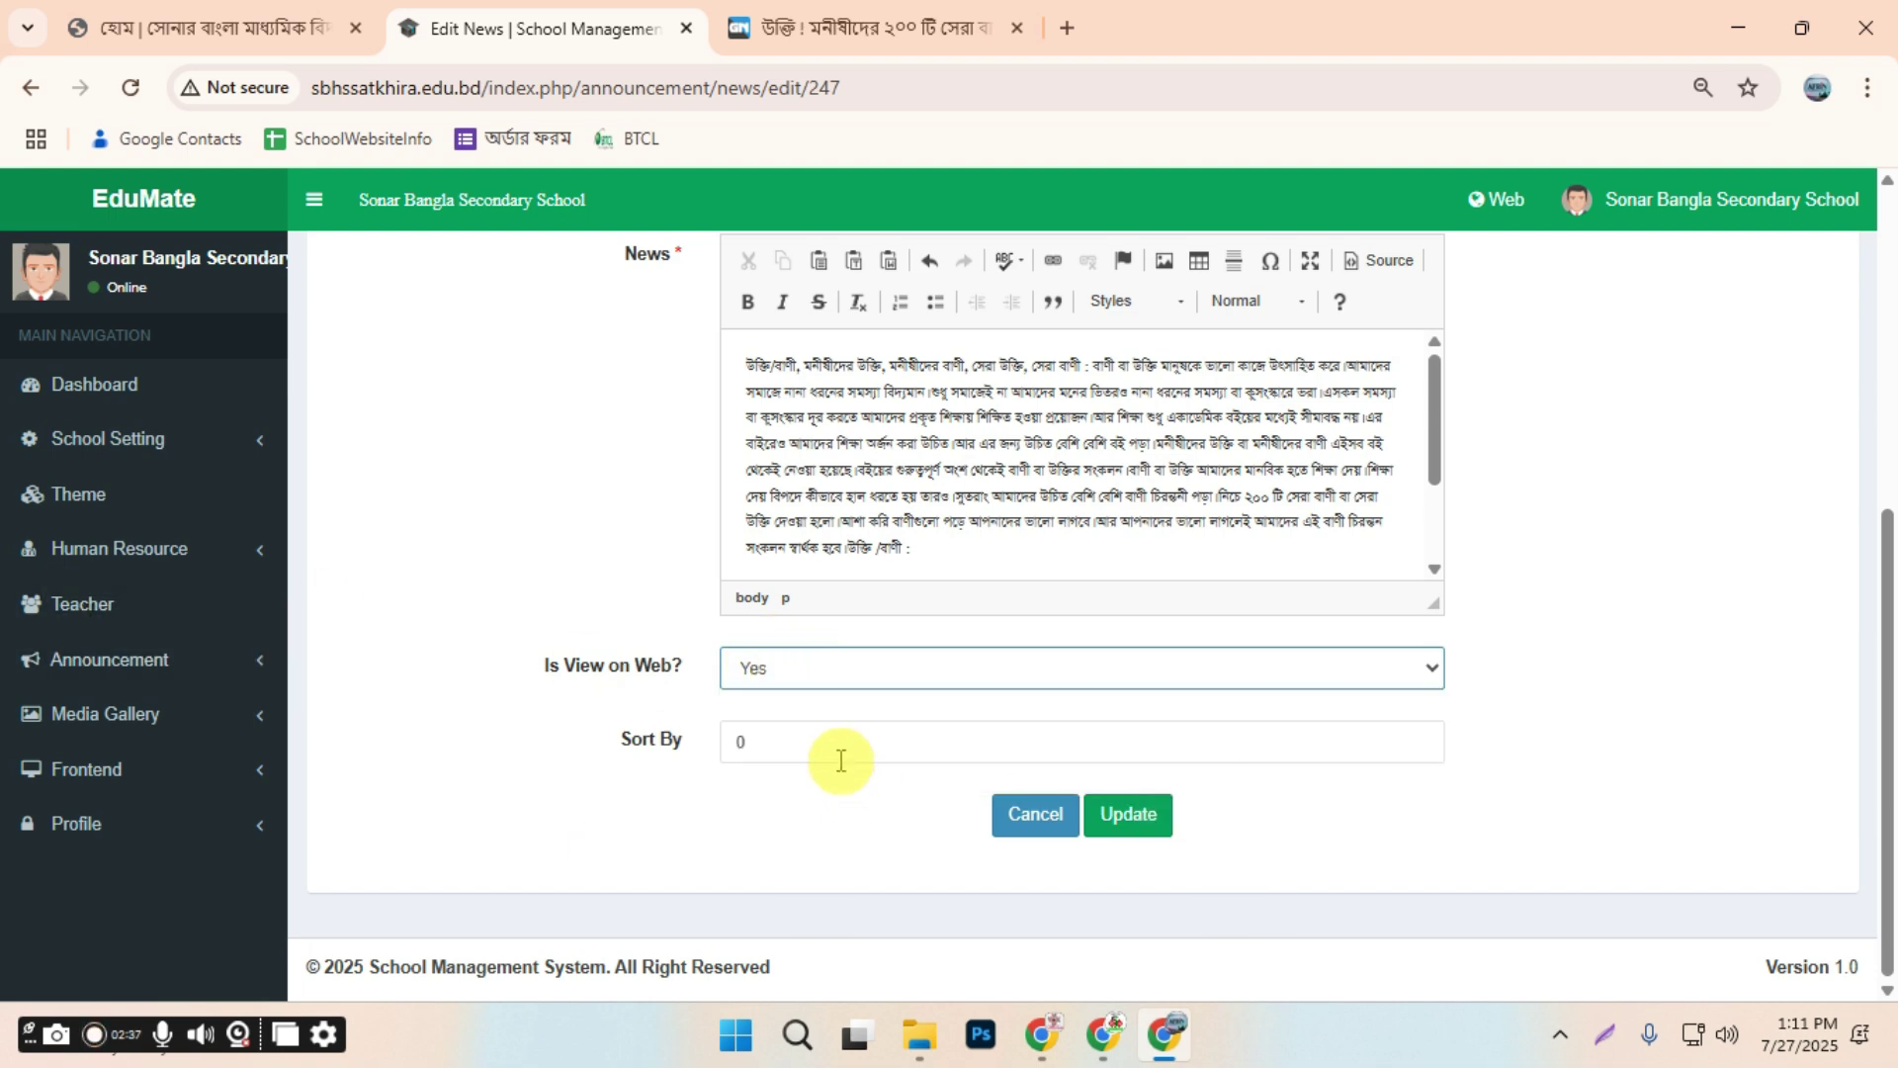
Set the news item's Sort By value to 1 and save the update
left_click(690, 734)
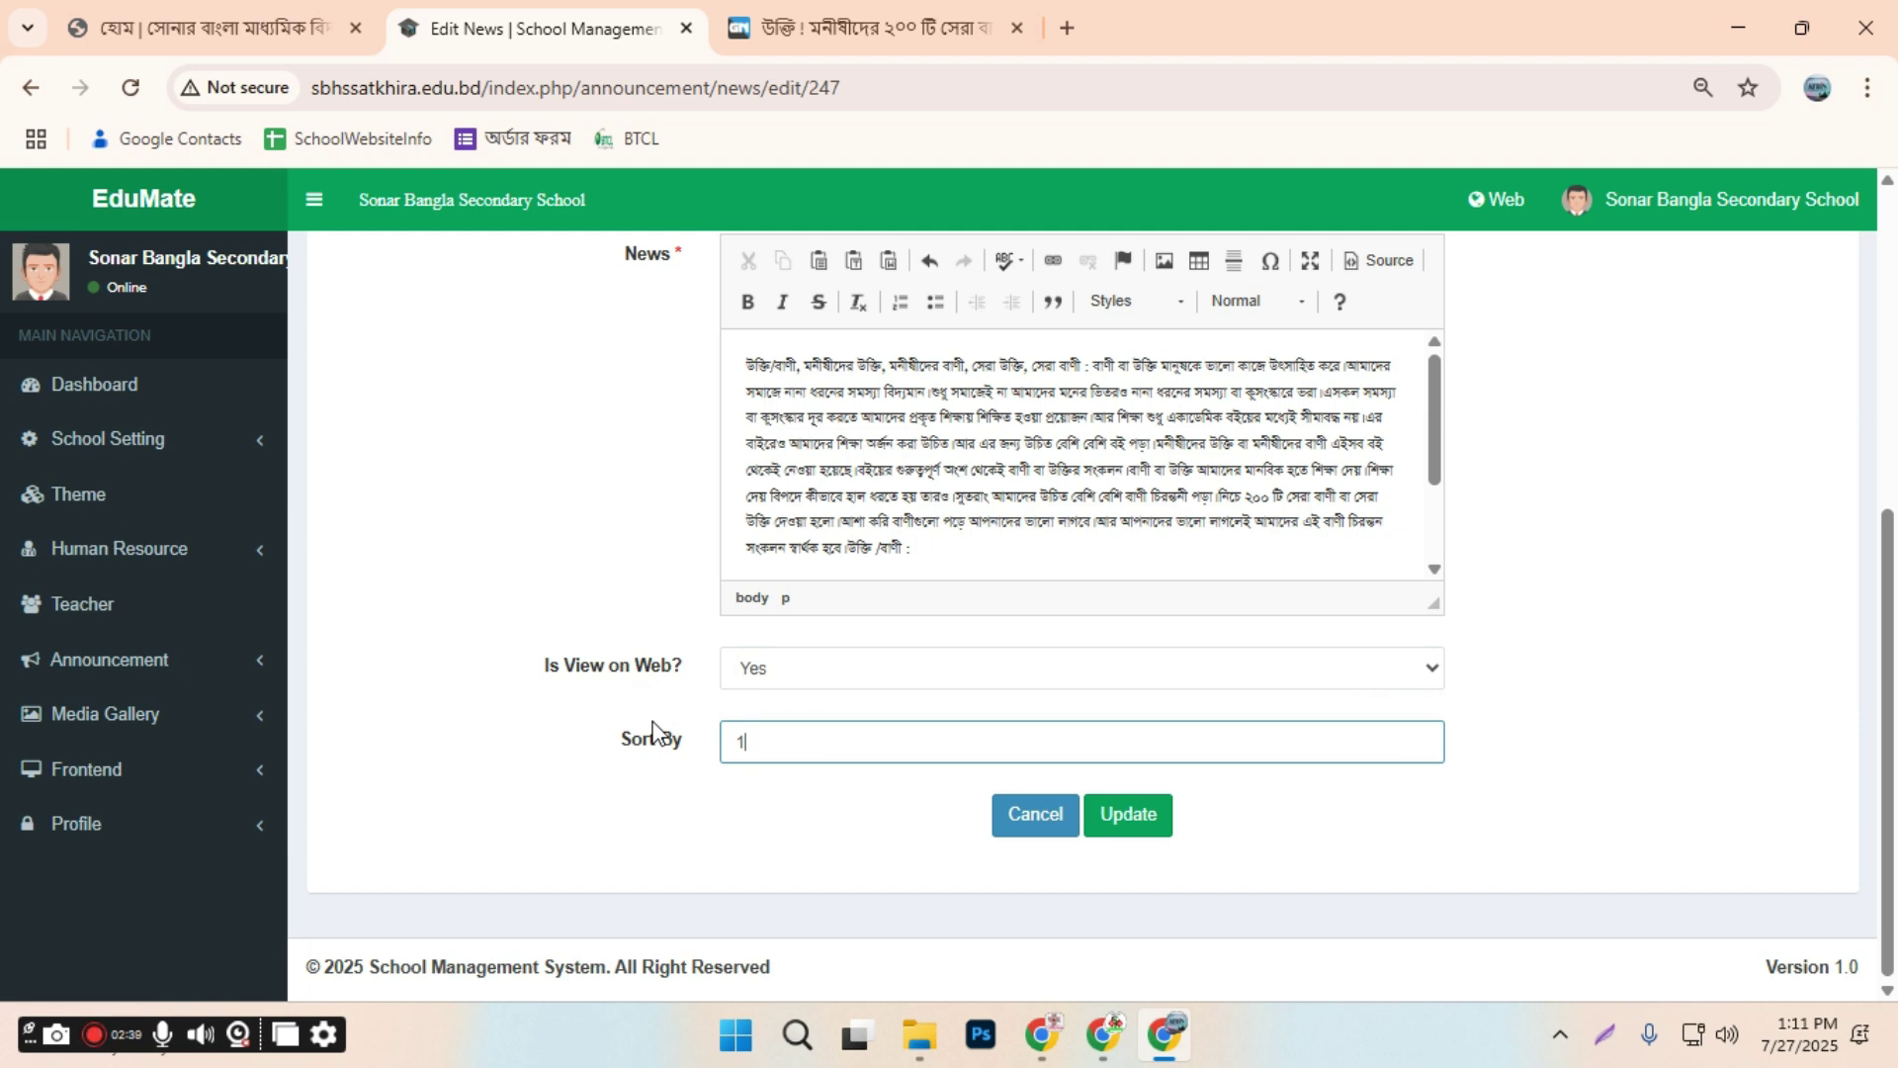
left_click(1140, 833)
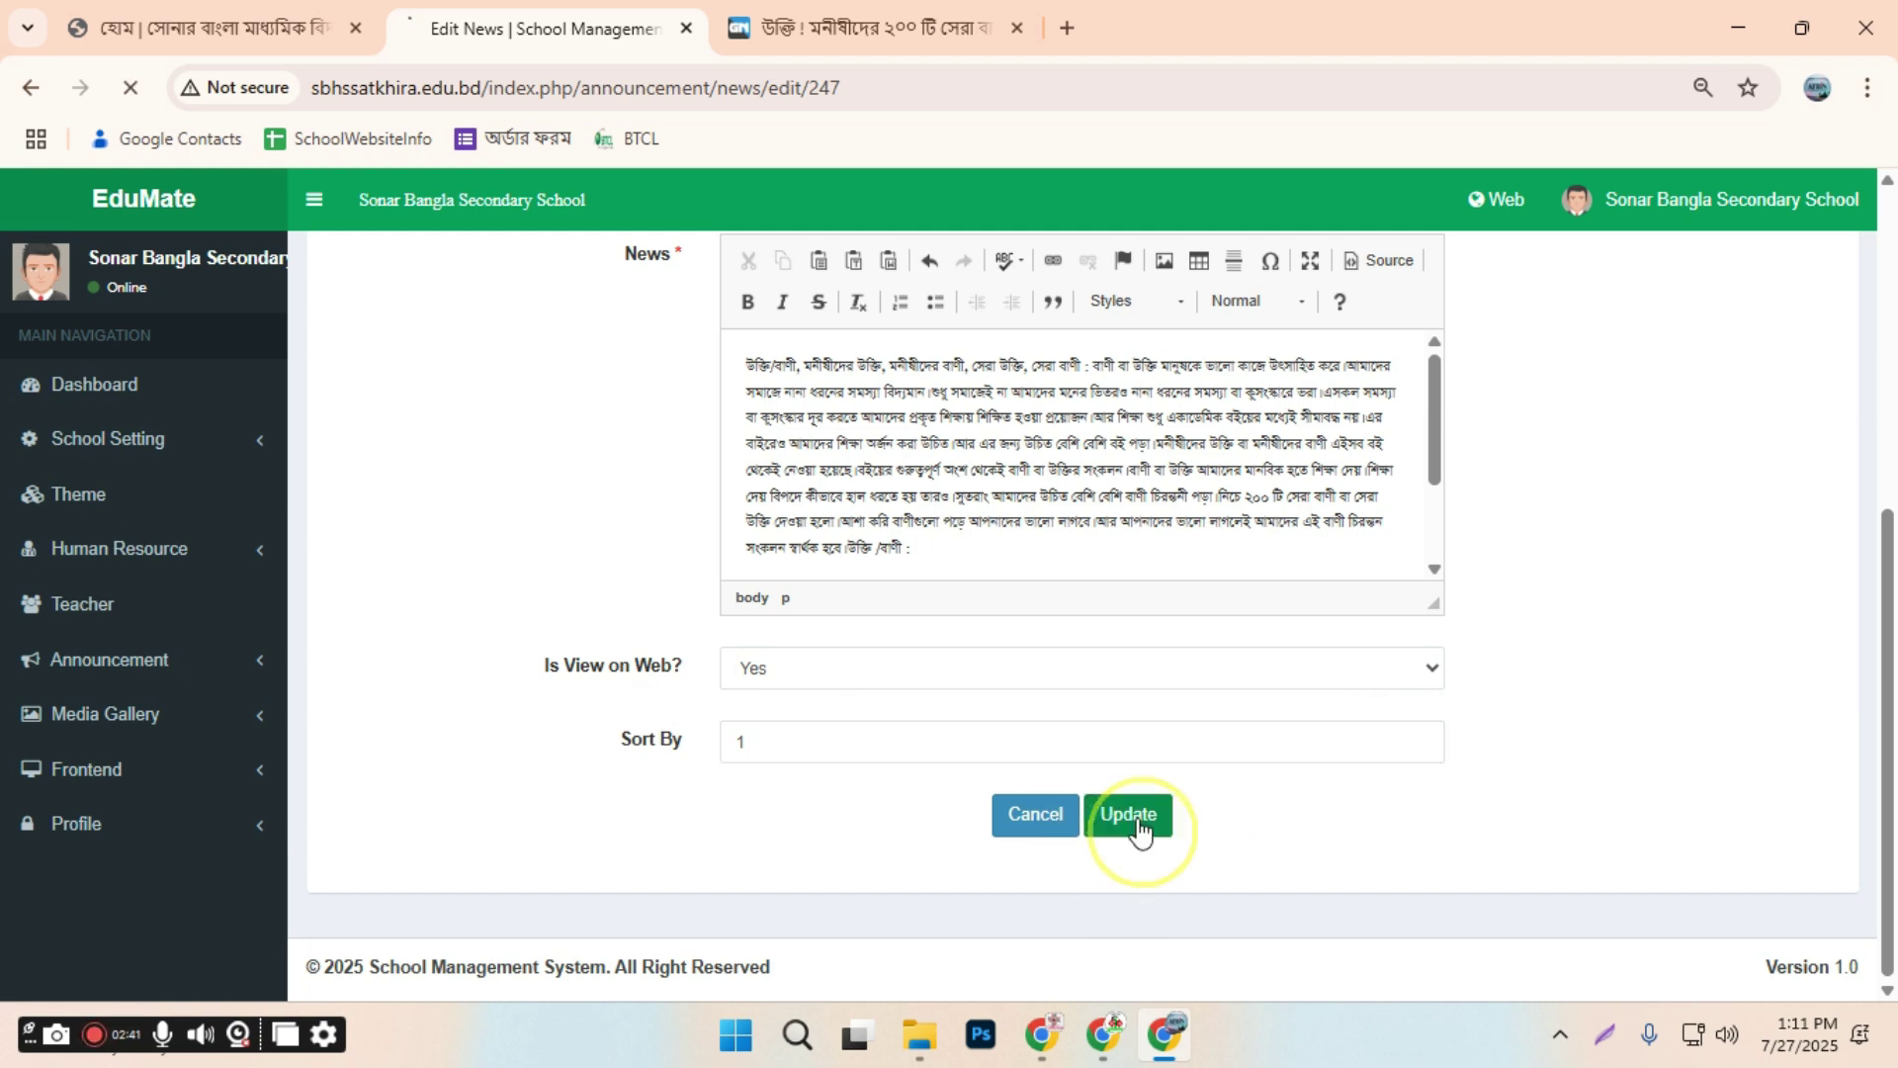
Open the updated quote news item from the public website's latest-news ticker and review its title, image and text
left_click(80, 30)
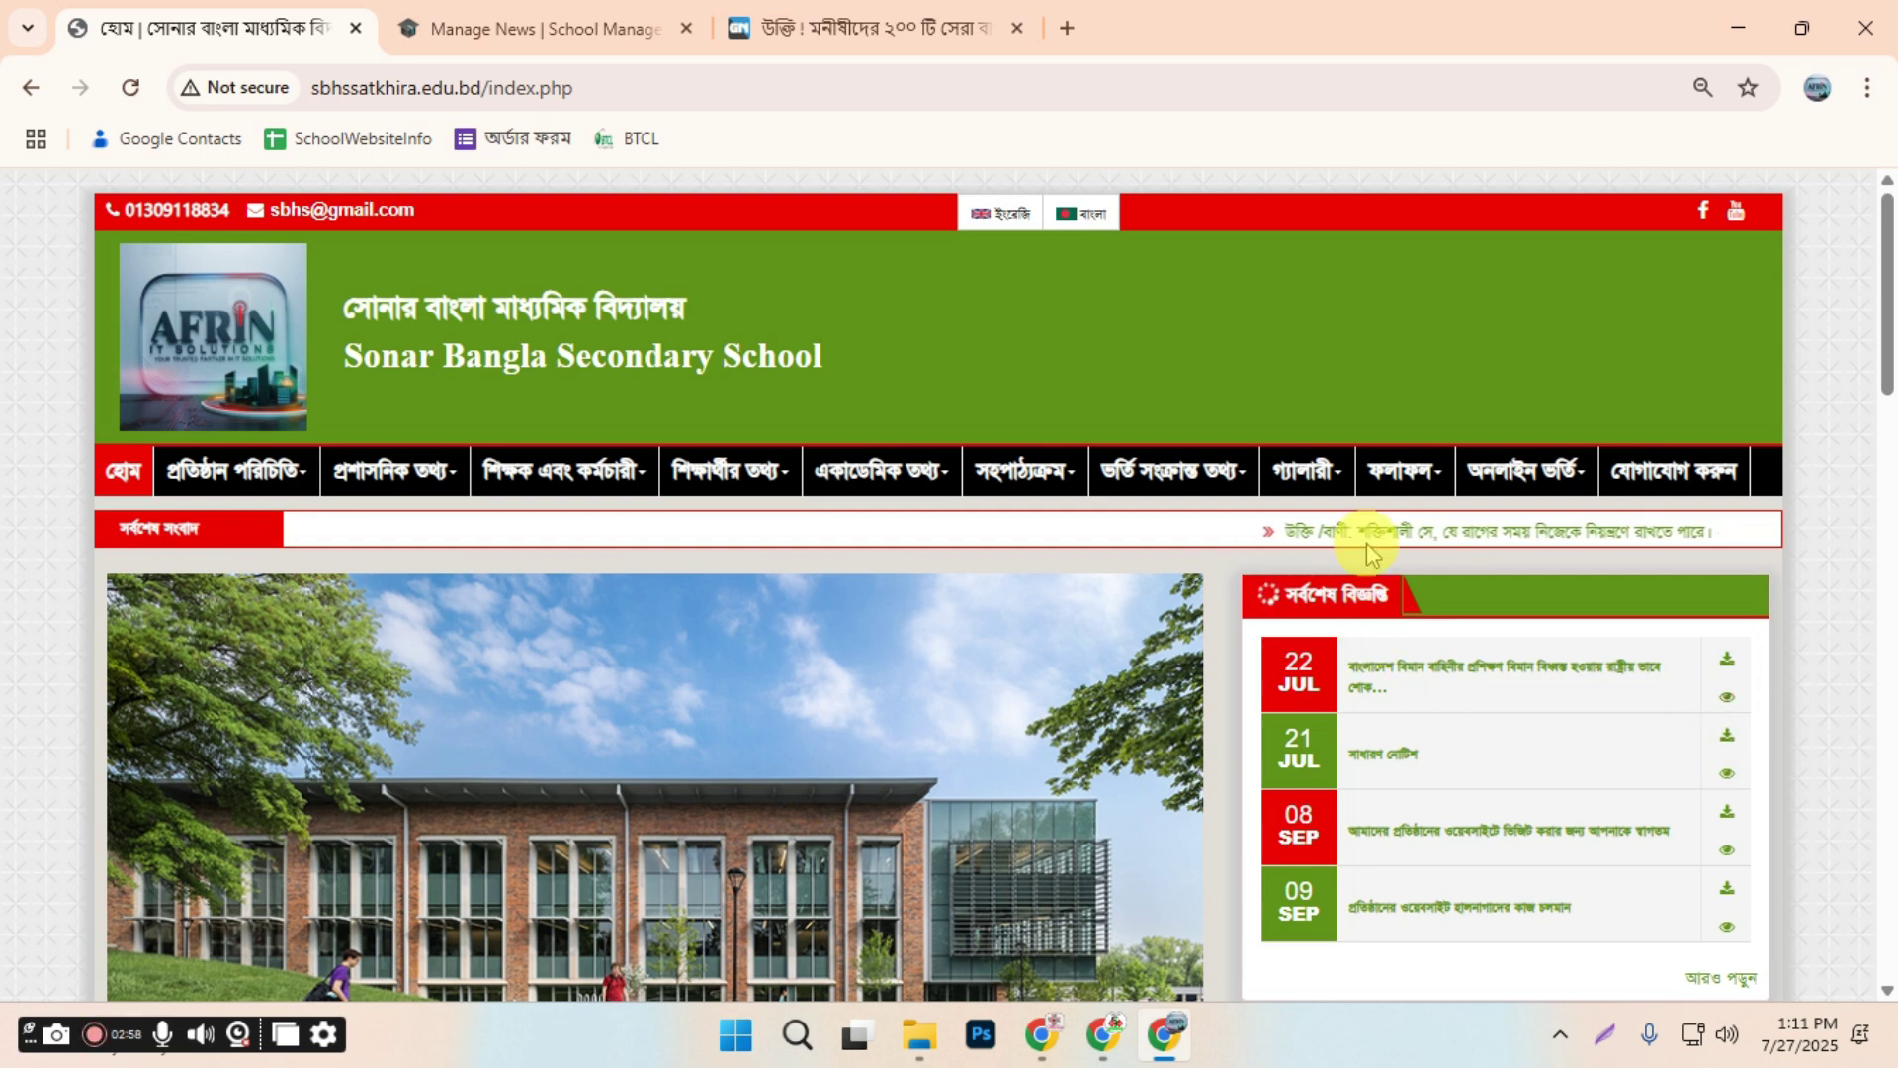
left_click(1369, 546)
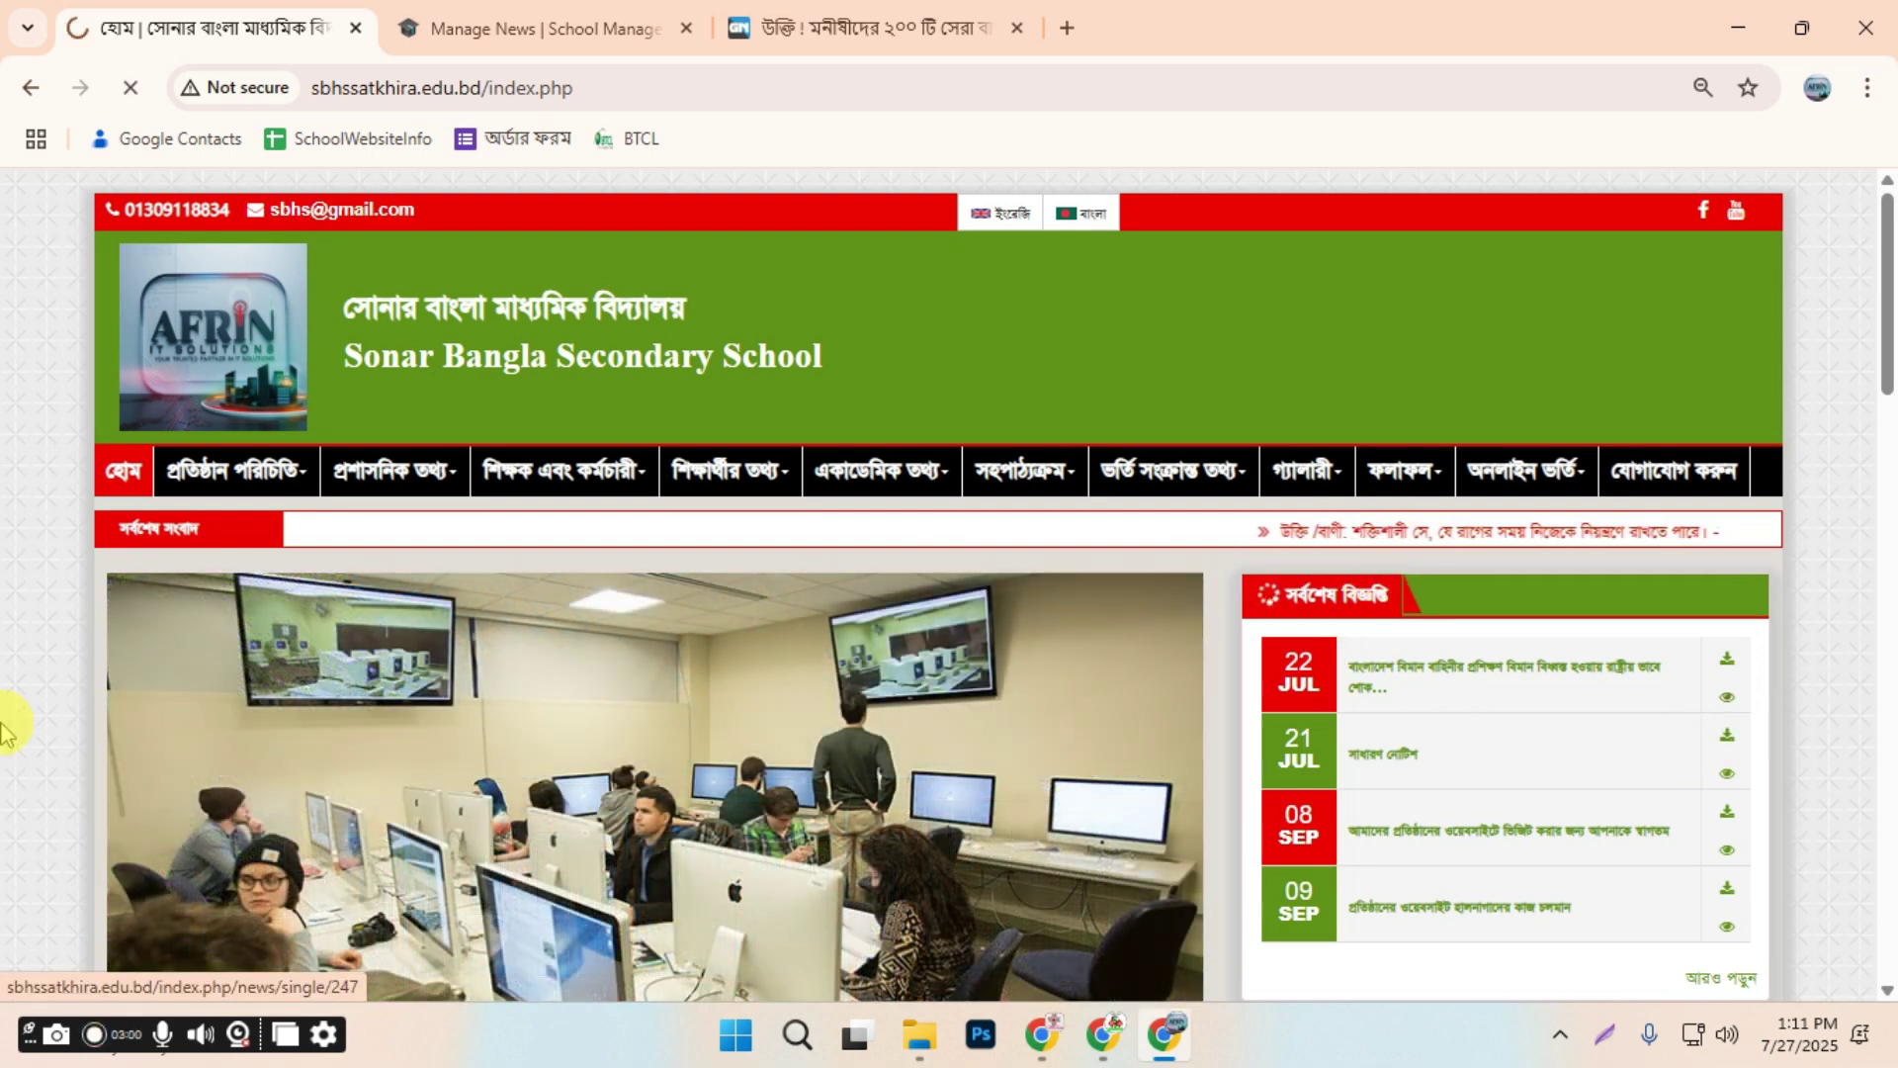
scroll(37, 771, "down", 2)
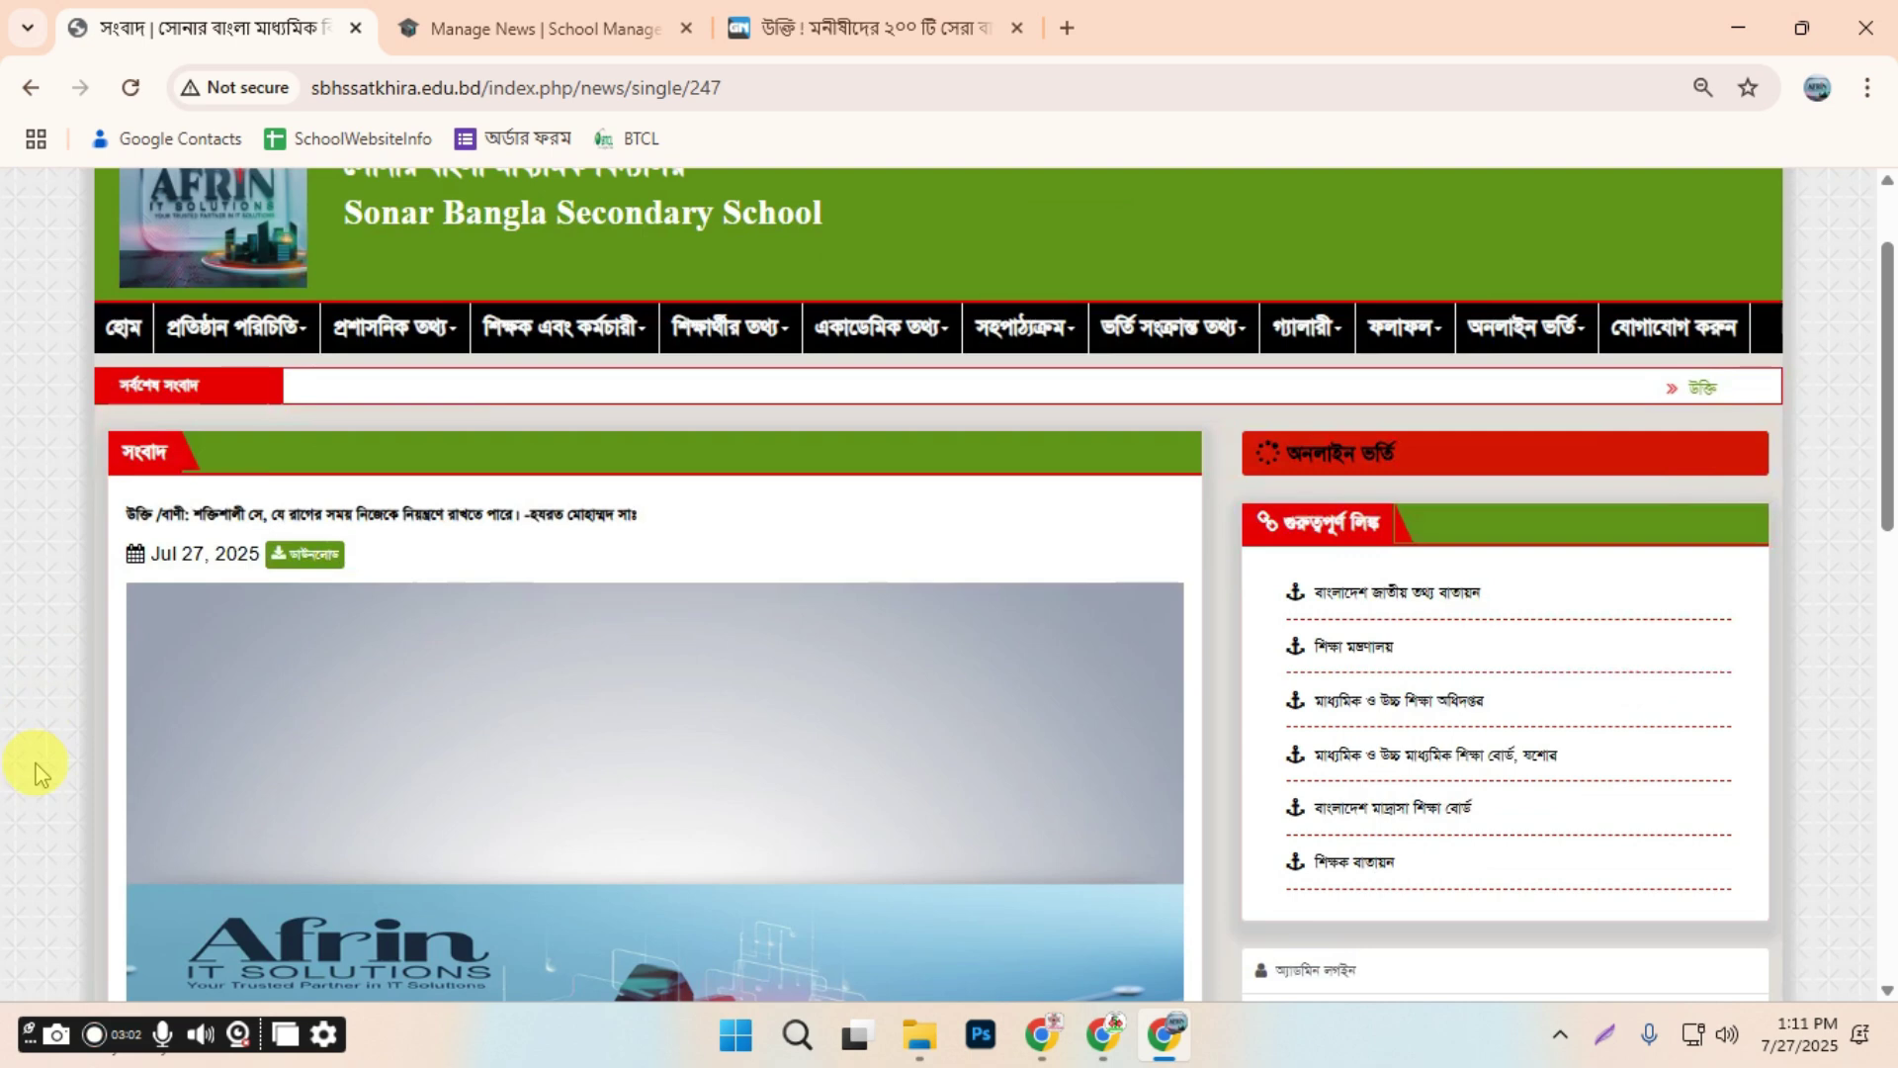
scroll(563, 623, "down", 8)
scroll(417, 767, "up", 7)
scroll(435, 750, "down", 12)
scroll(435, 750, "up", 10)
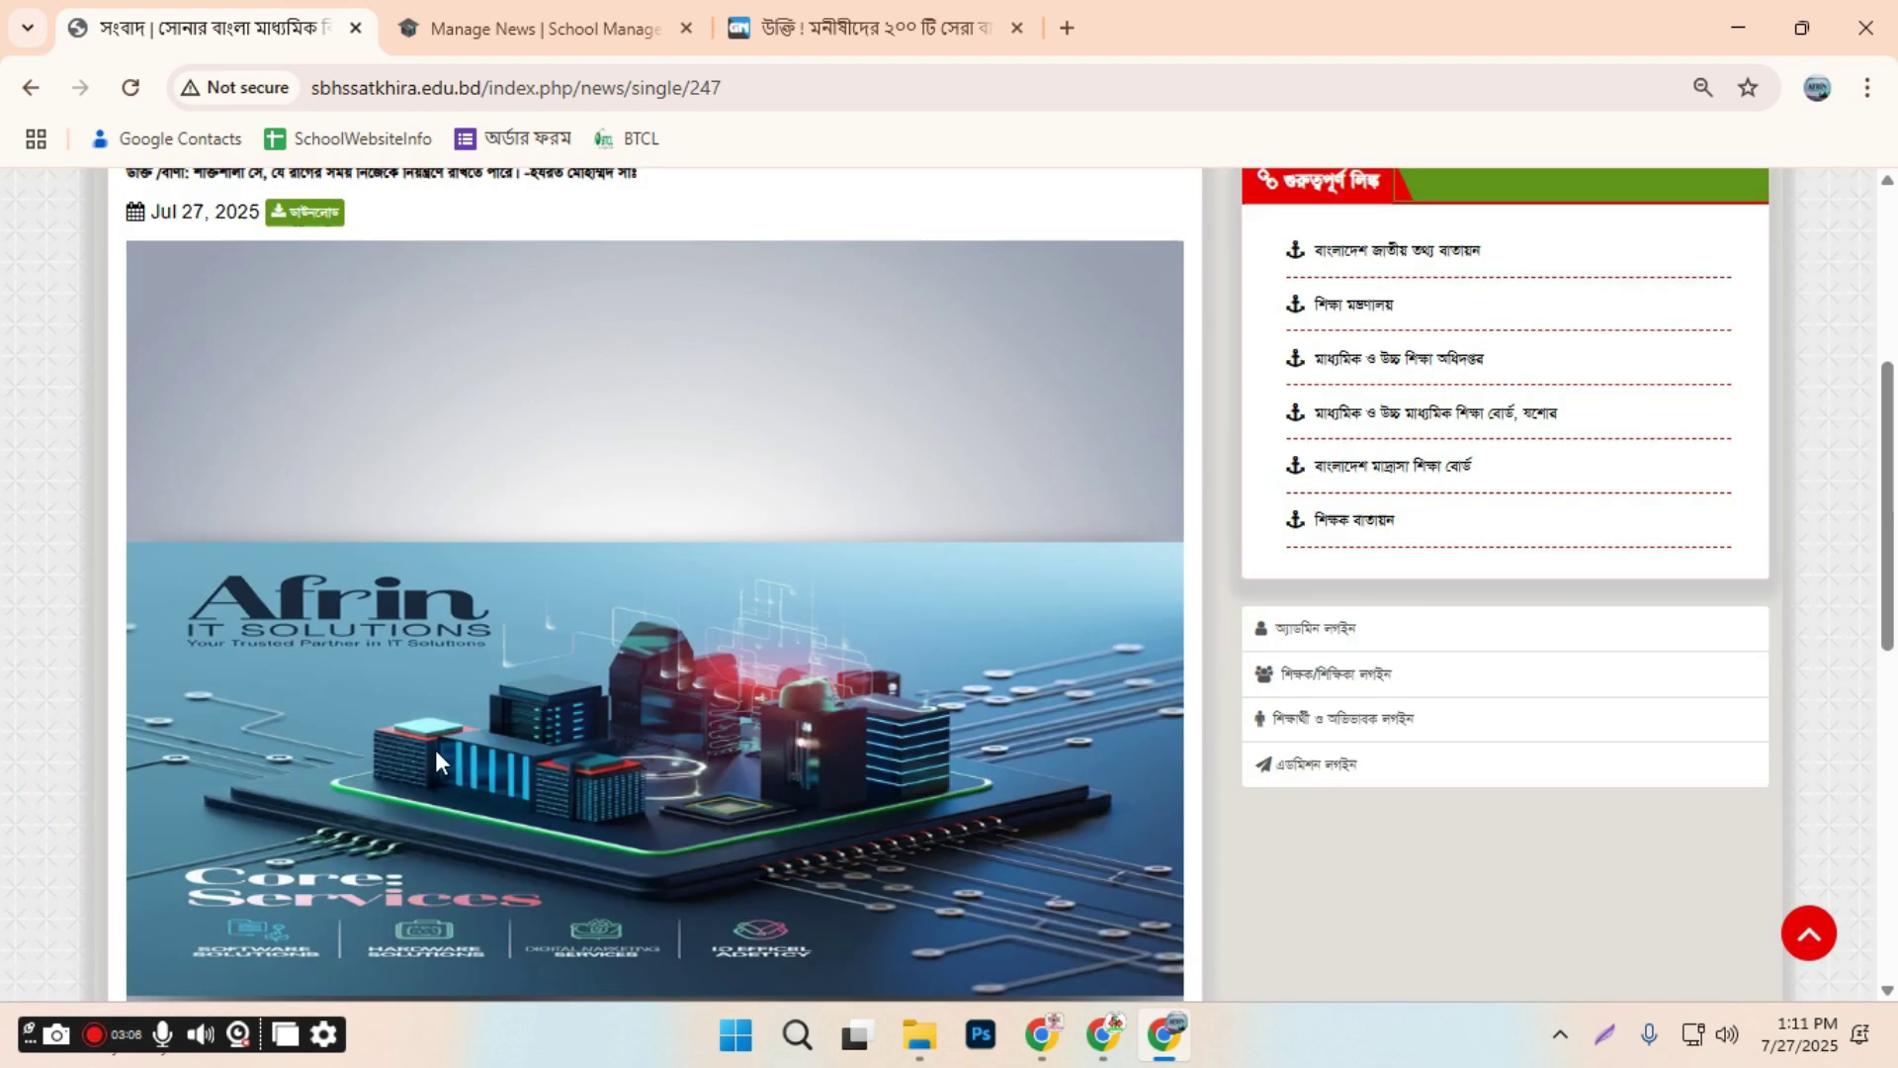
scroll(435, 749, "up", 5)
scroll(474, 704, "down", 3)
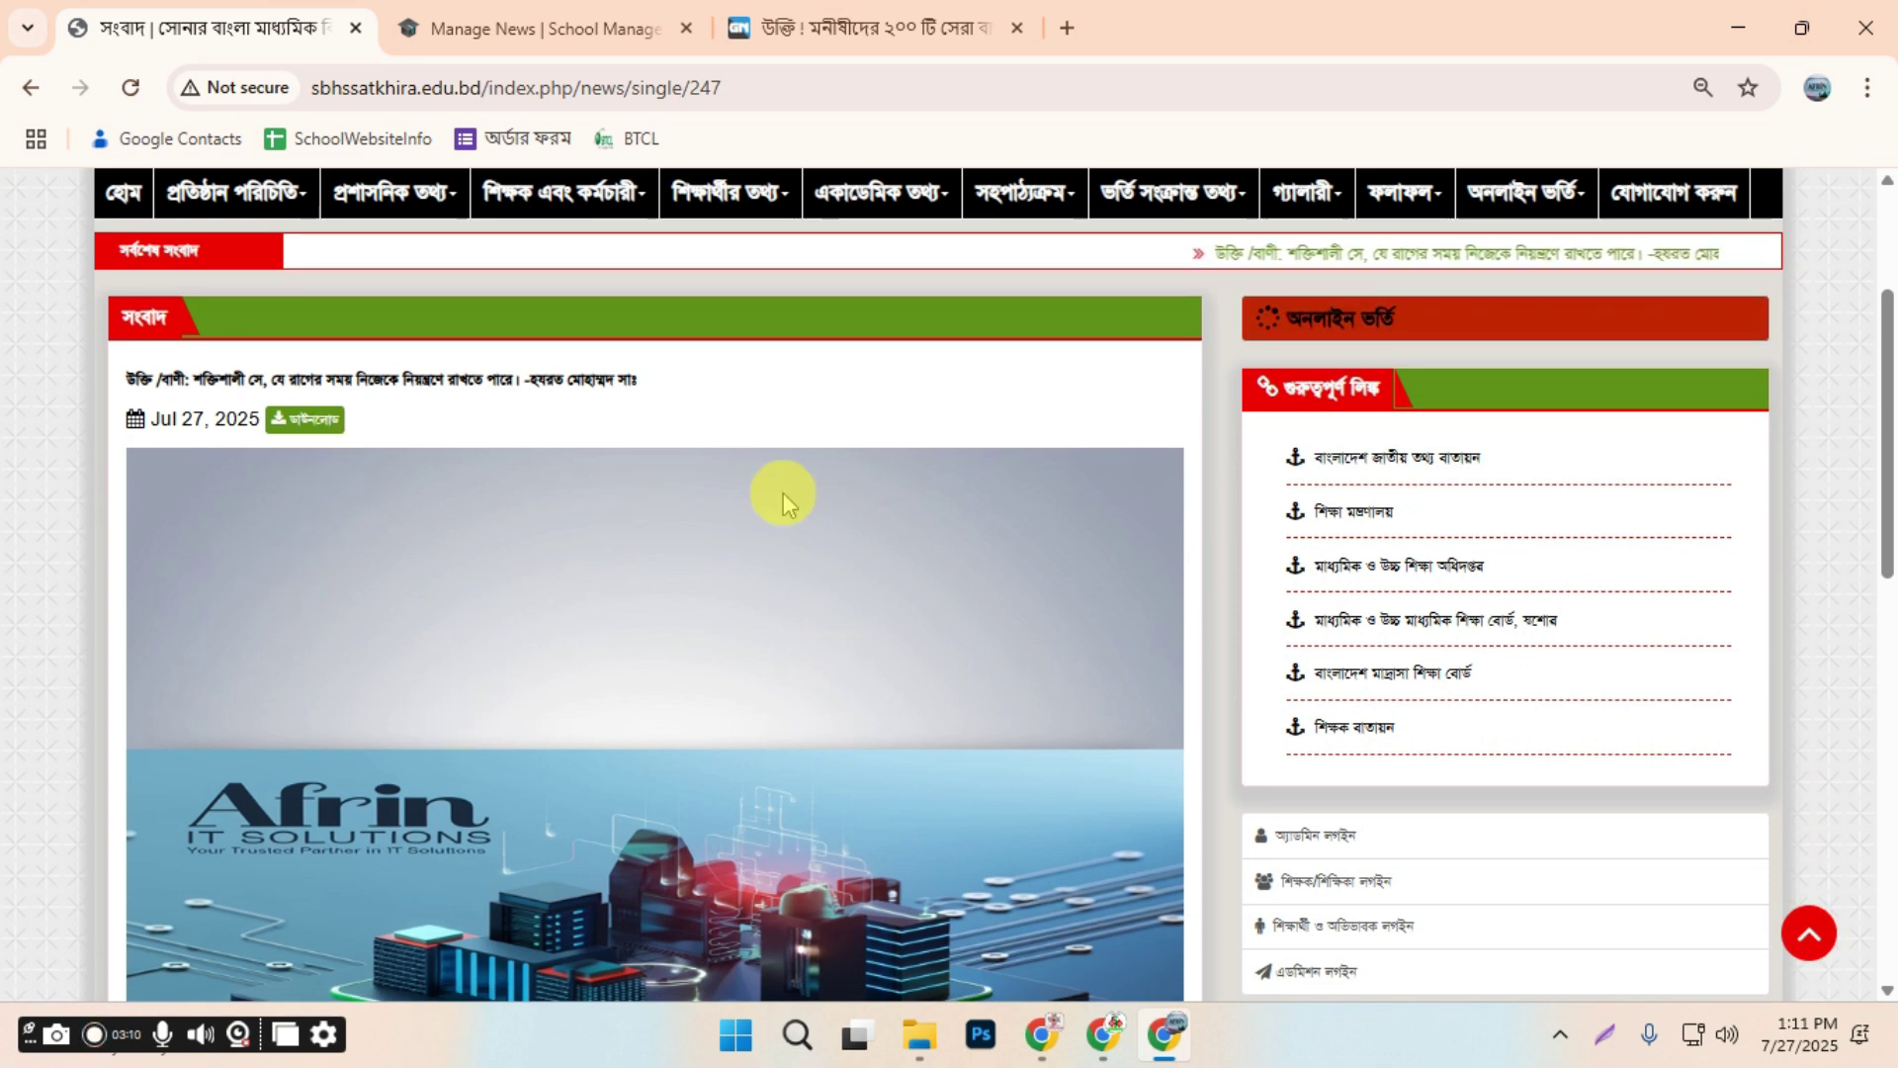
View the PDF attached to the published quote news item, read through it and return to the news page
left_click(285, 435)
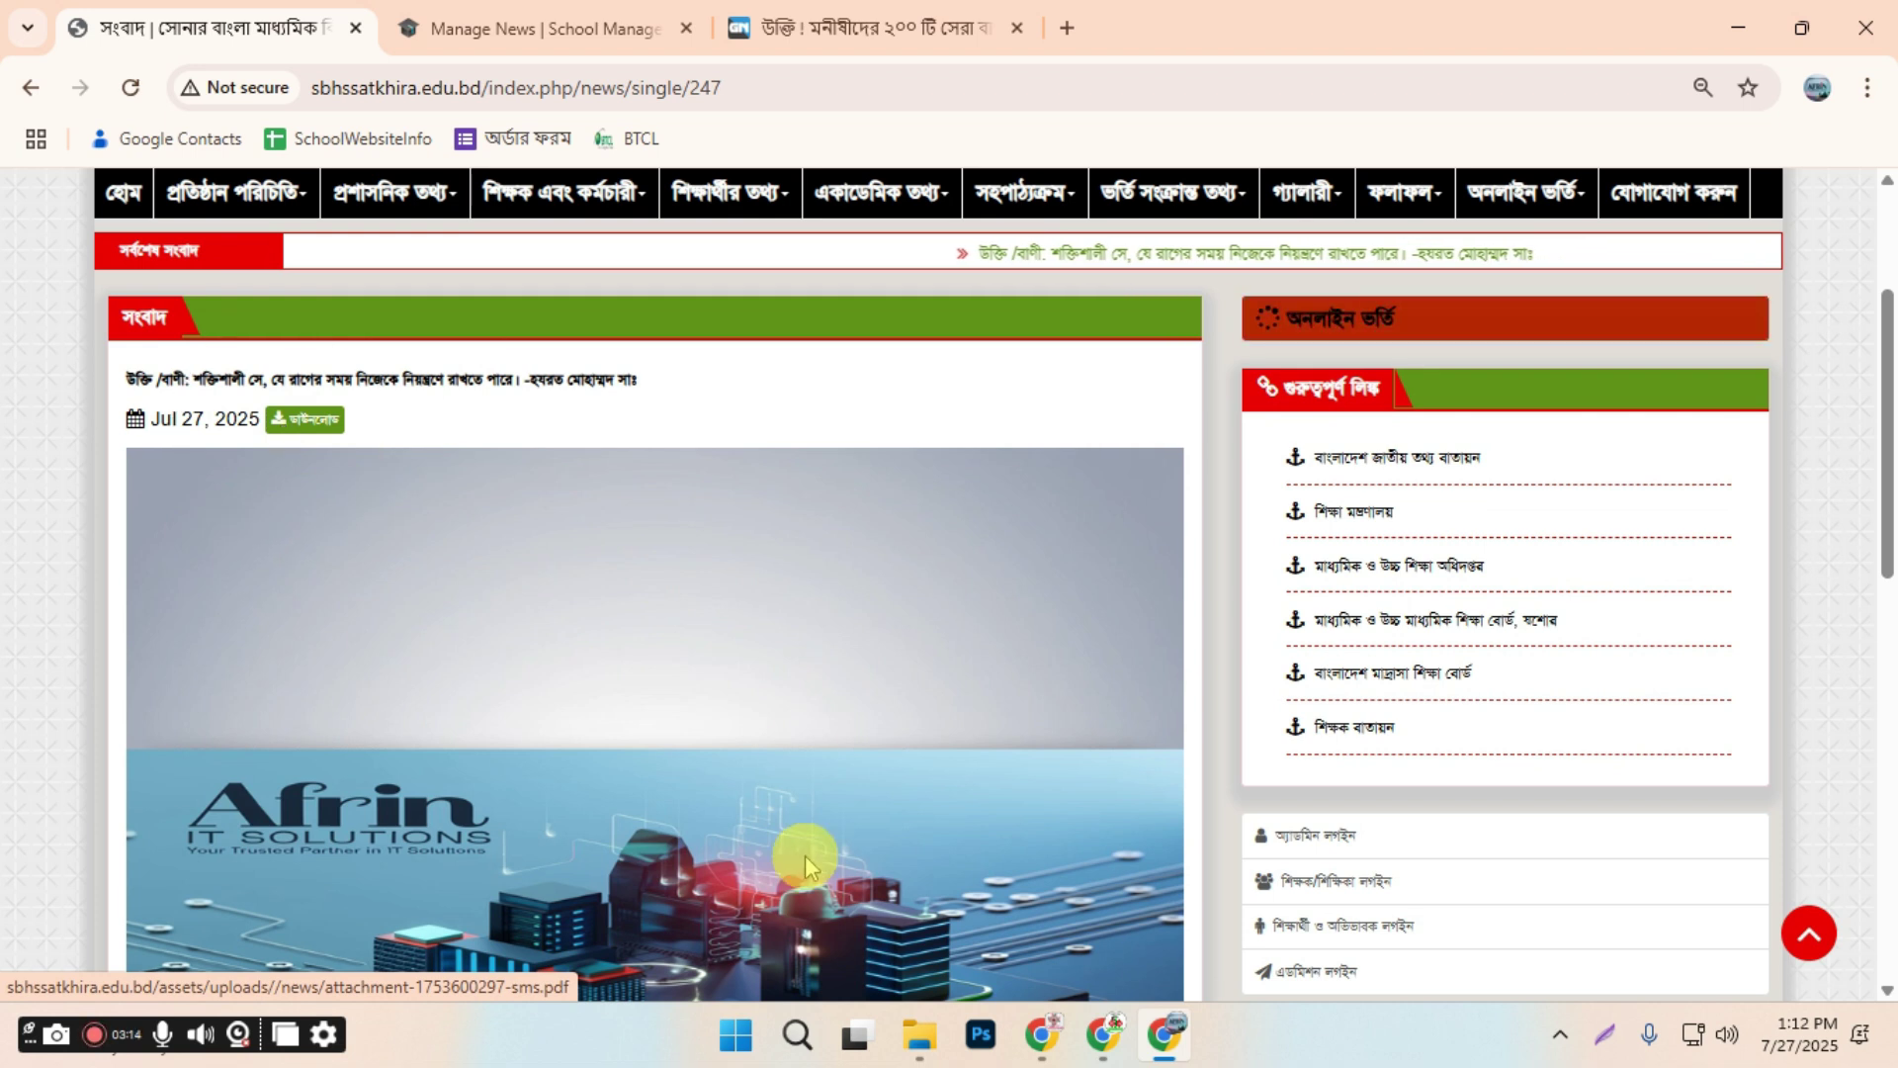
scroll(791, 791, "down", 5)
scroll(784, 729, "up", 8)
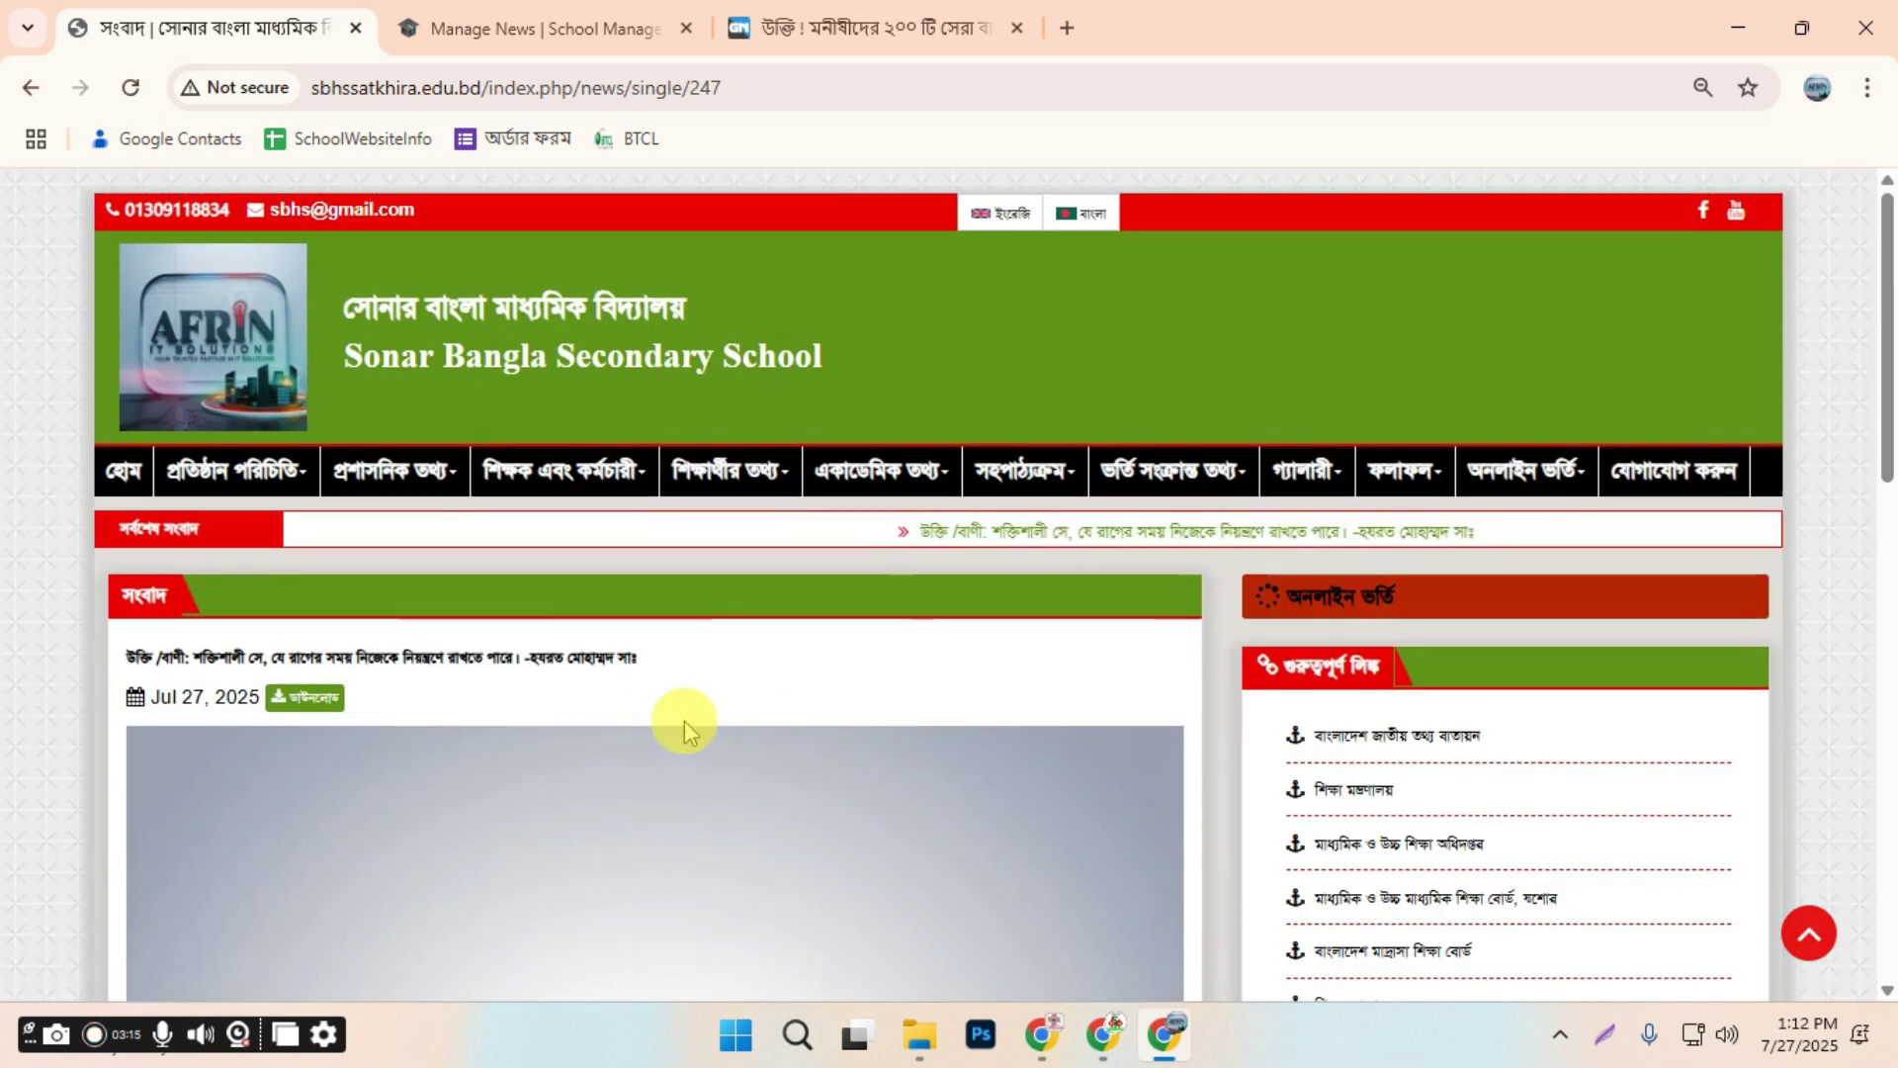
left_click(290, 702)
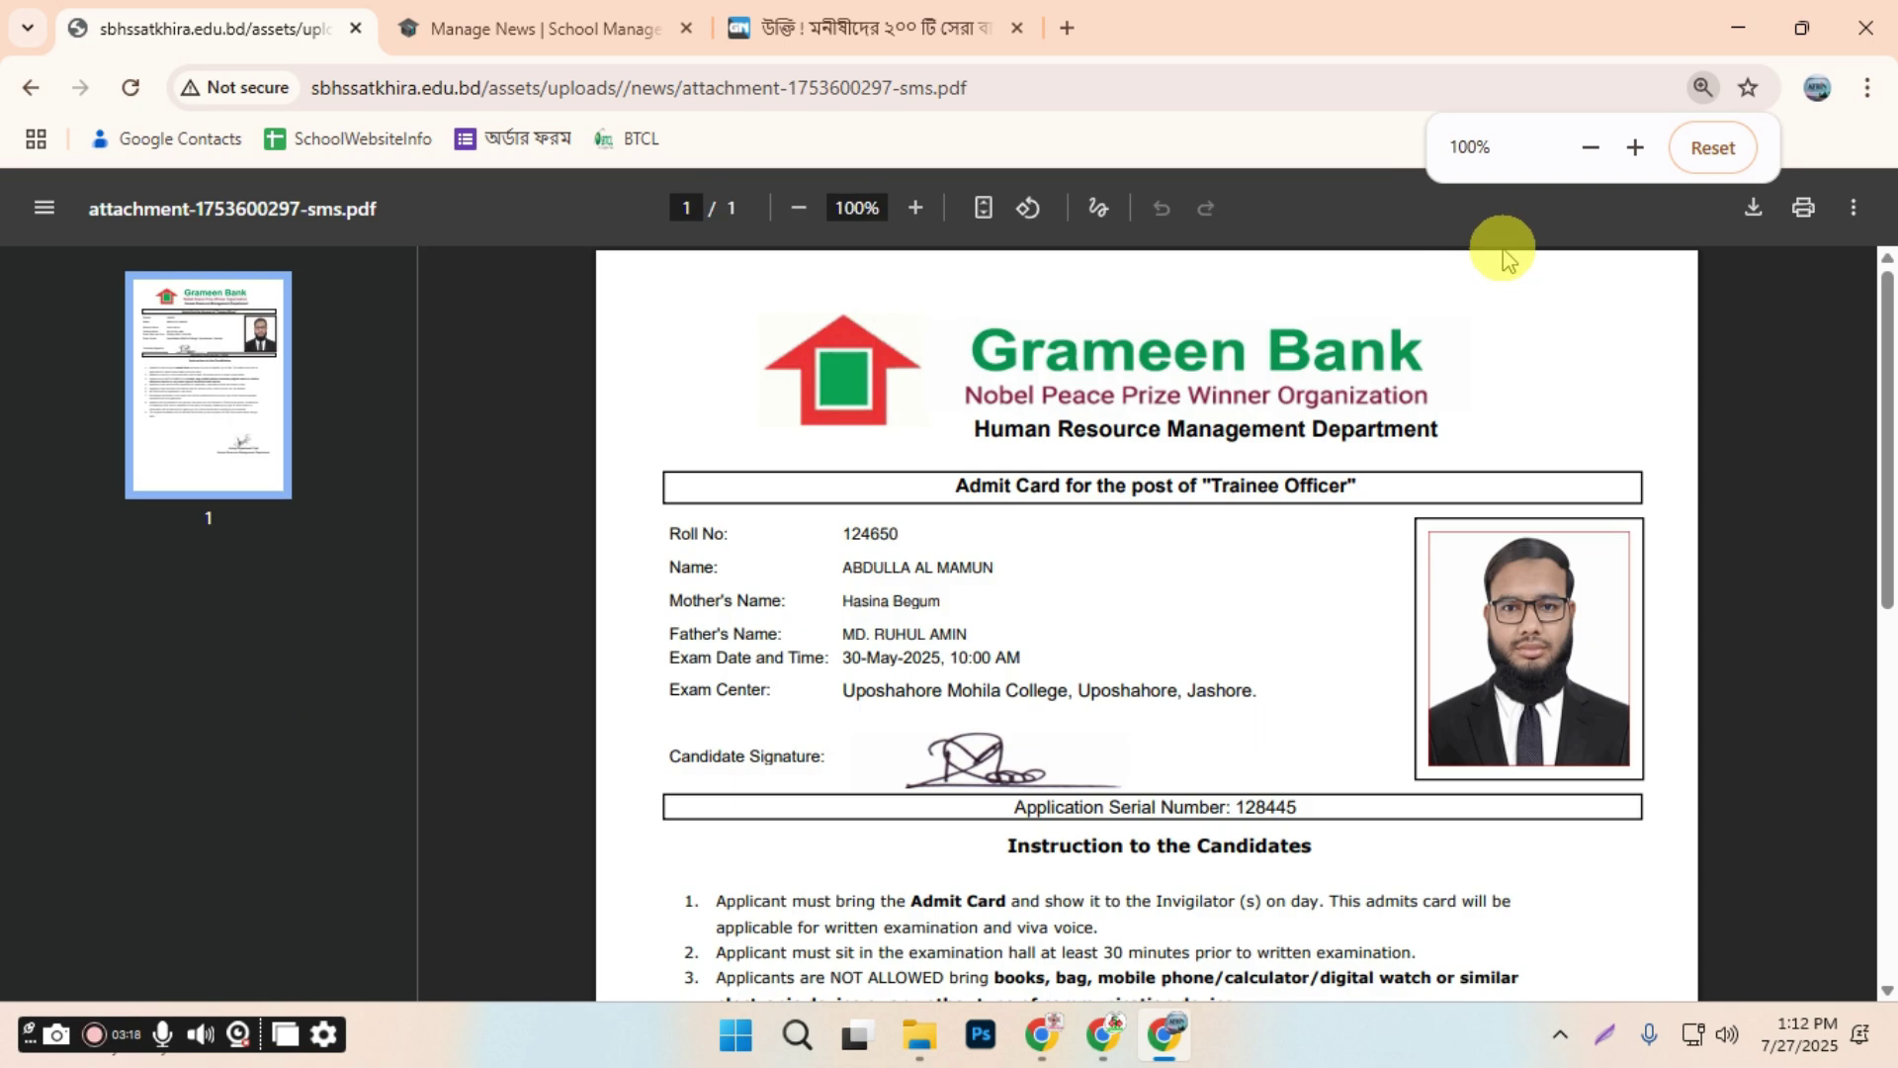
scroll(1031, 546, "down", 8)
scroll(1107, 619, "up", 5)
scroll(1108, 623, "up", 3)
scroll(1109, 628, "down", 8)
scroll(1110, 623, "up", 8)
scroll(989, 653, "down", 8)
scroll(907, 662, "up", 5)
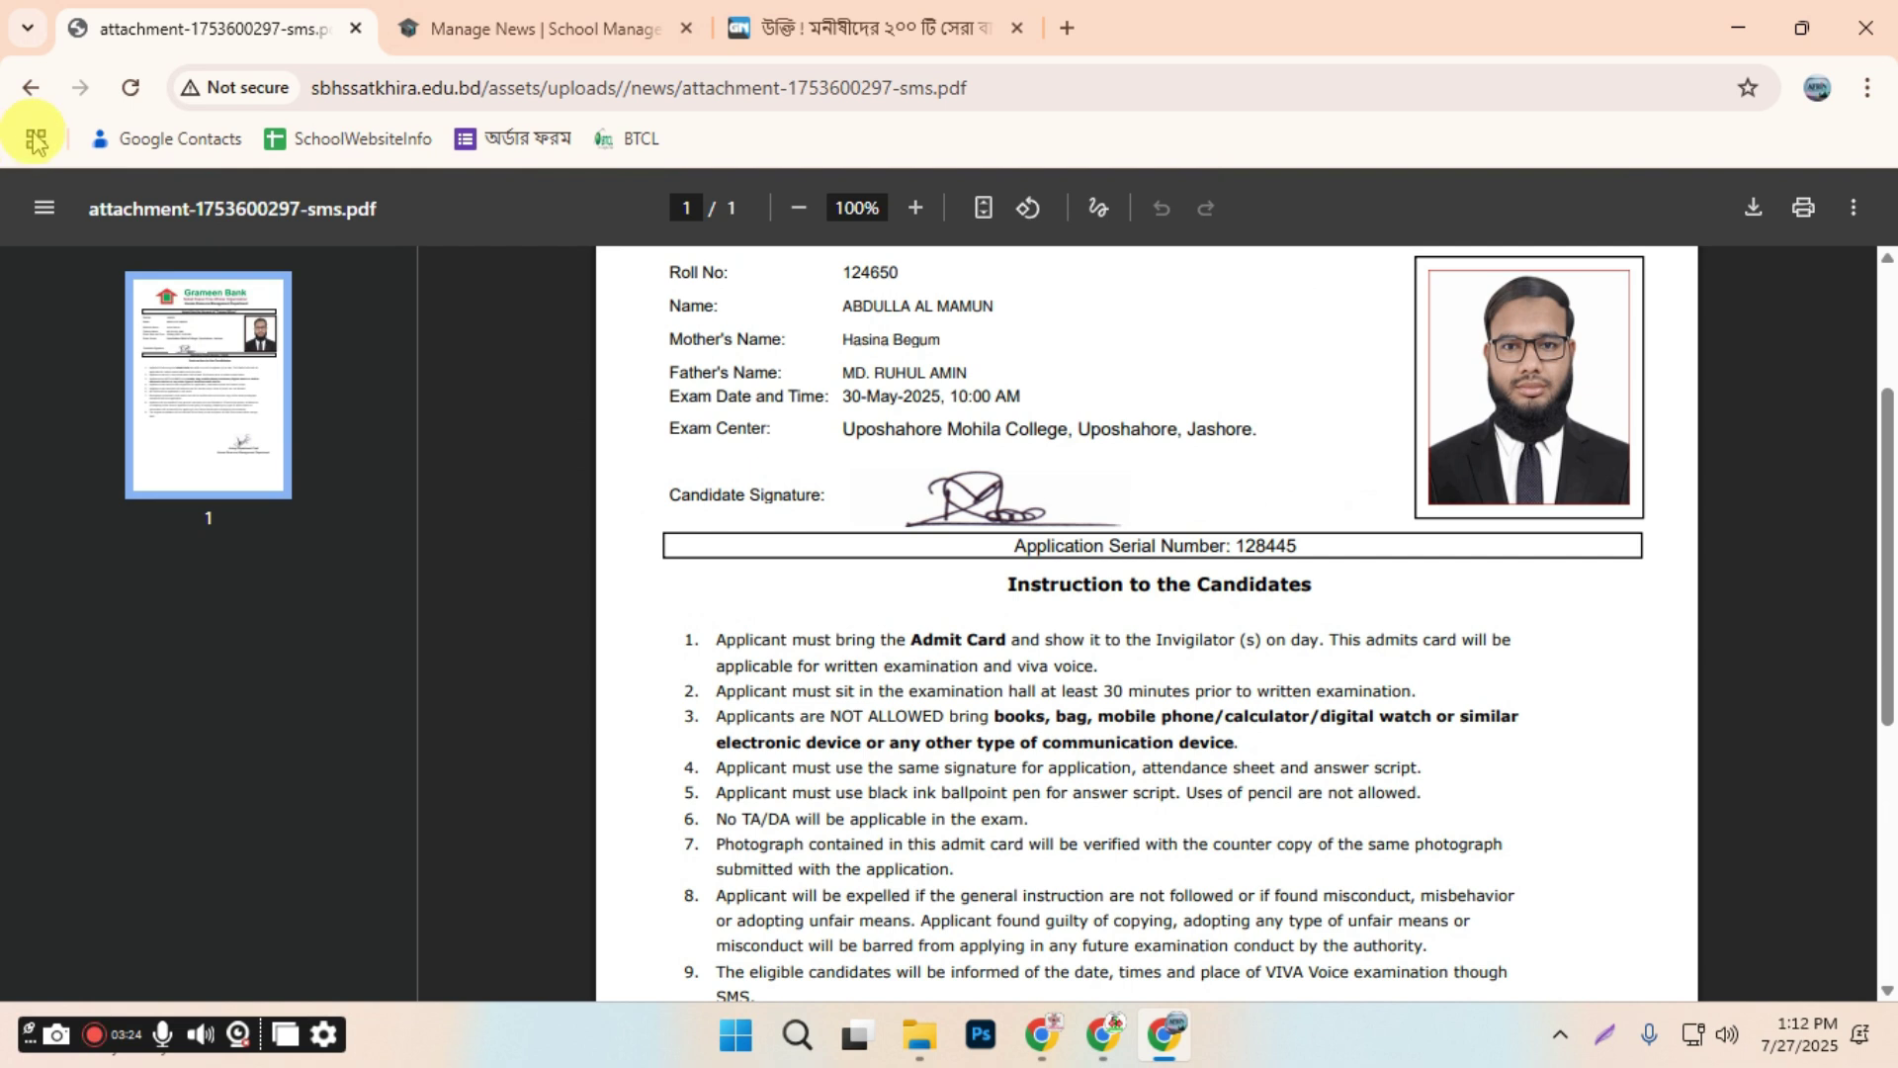
left_click(49, 97)
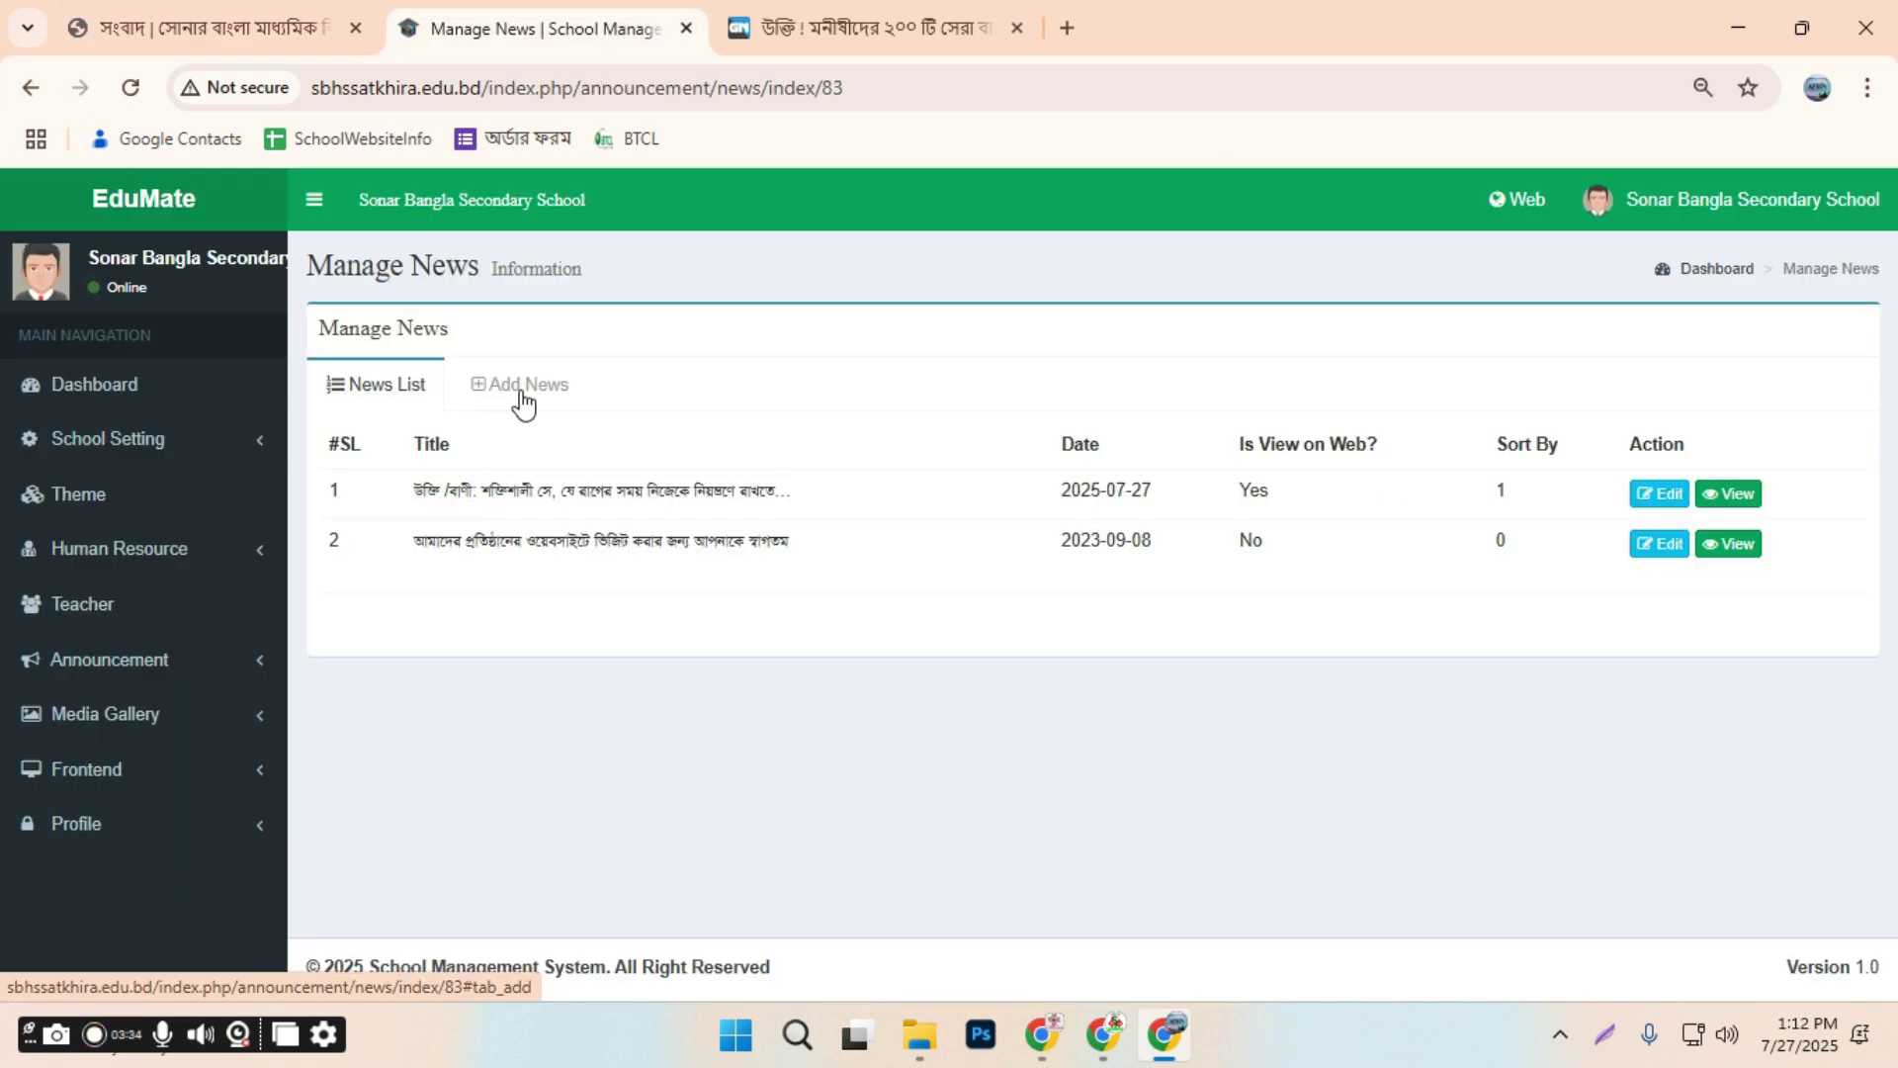
Start a new news item in the admin panel titled "একাদশ শ্রেনীর পরীক্ষার রুটিন" and dated 2025-07-27
left_click(545, 388)
left_click(529, 395)
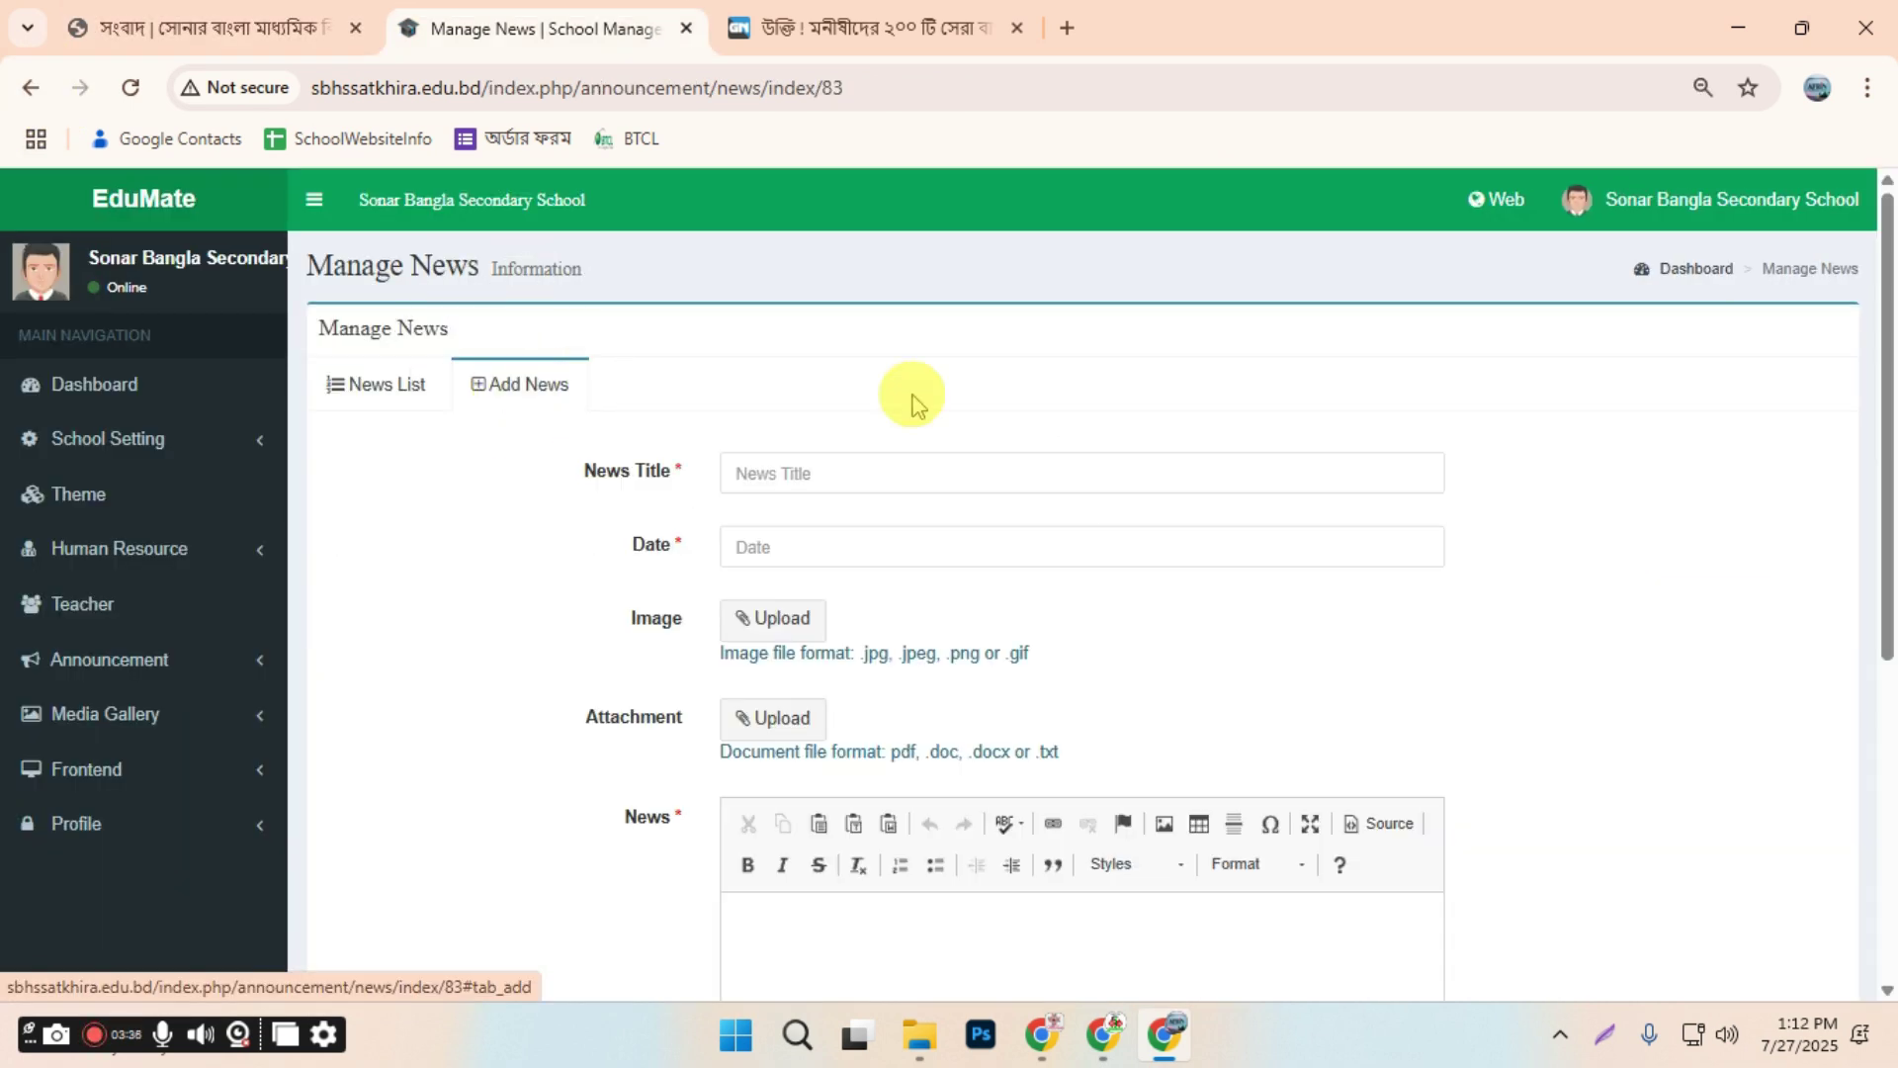
left_click(884, 472)
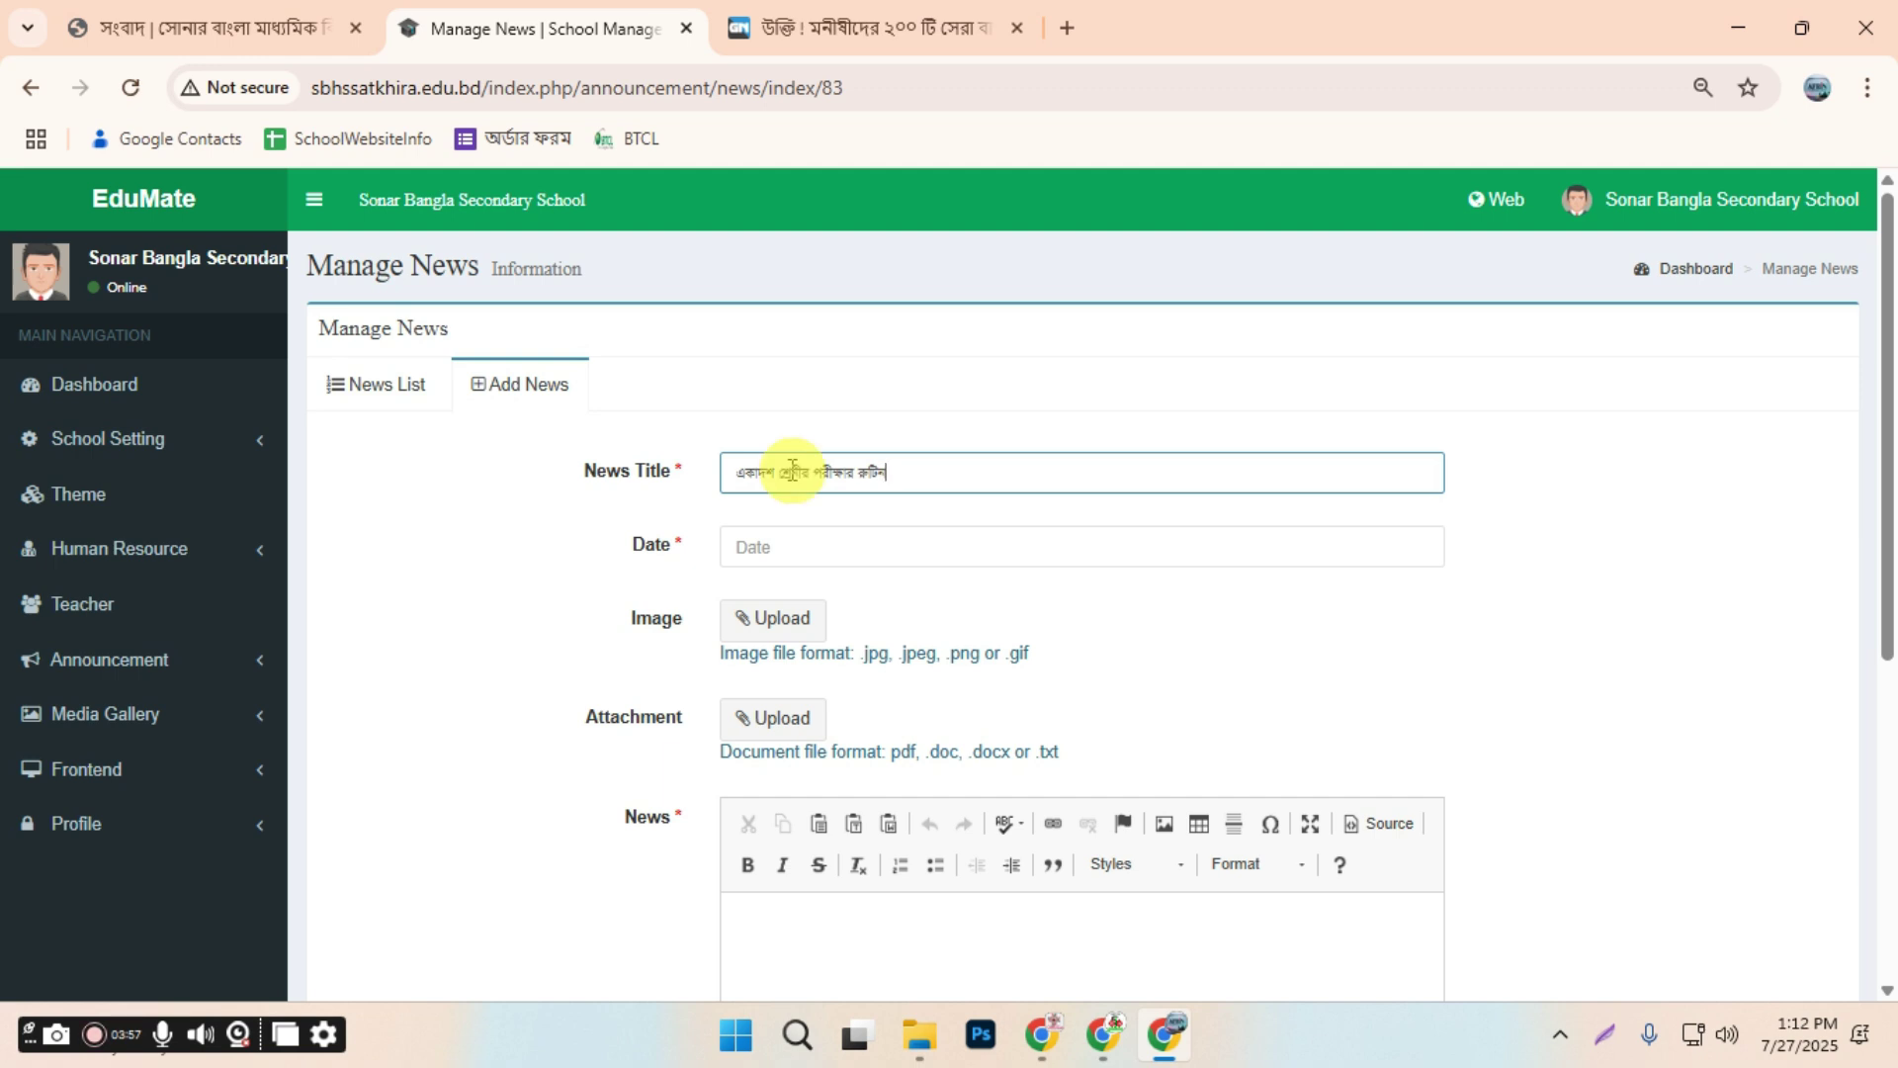
left_click(781, 544)
left_click(841, 868)
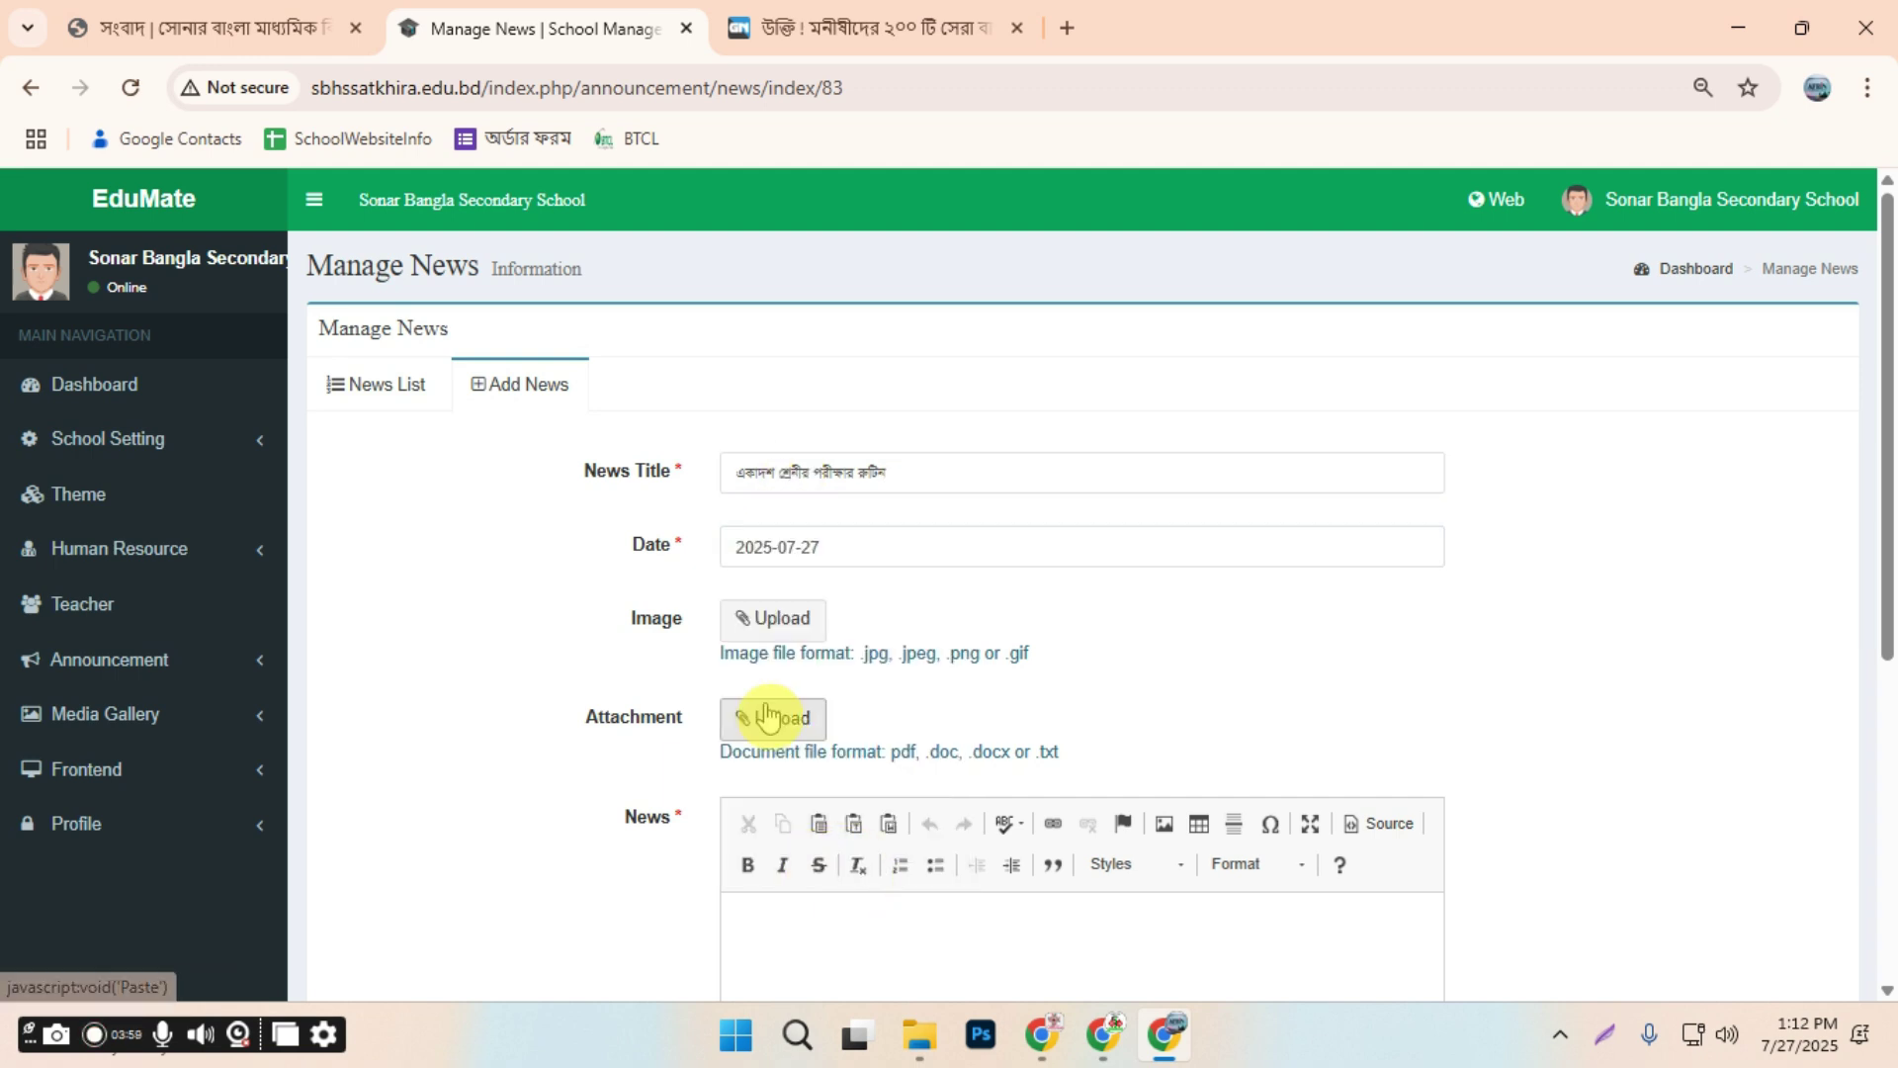
Upload Cover from the Afrin_IT folder as the new news item's image
left_click(763, 623)
scroll(1094, 593, "down", 3)
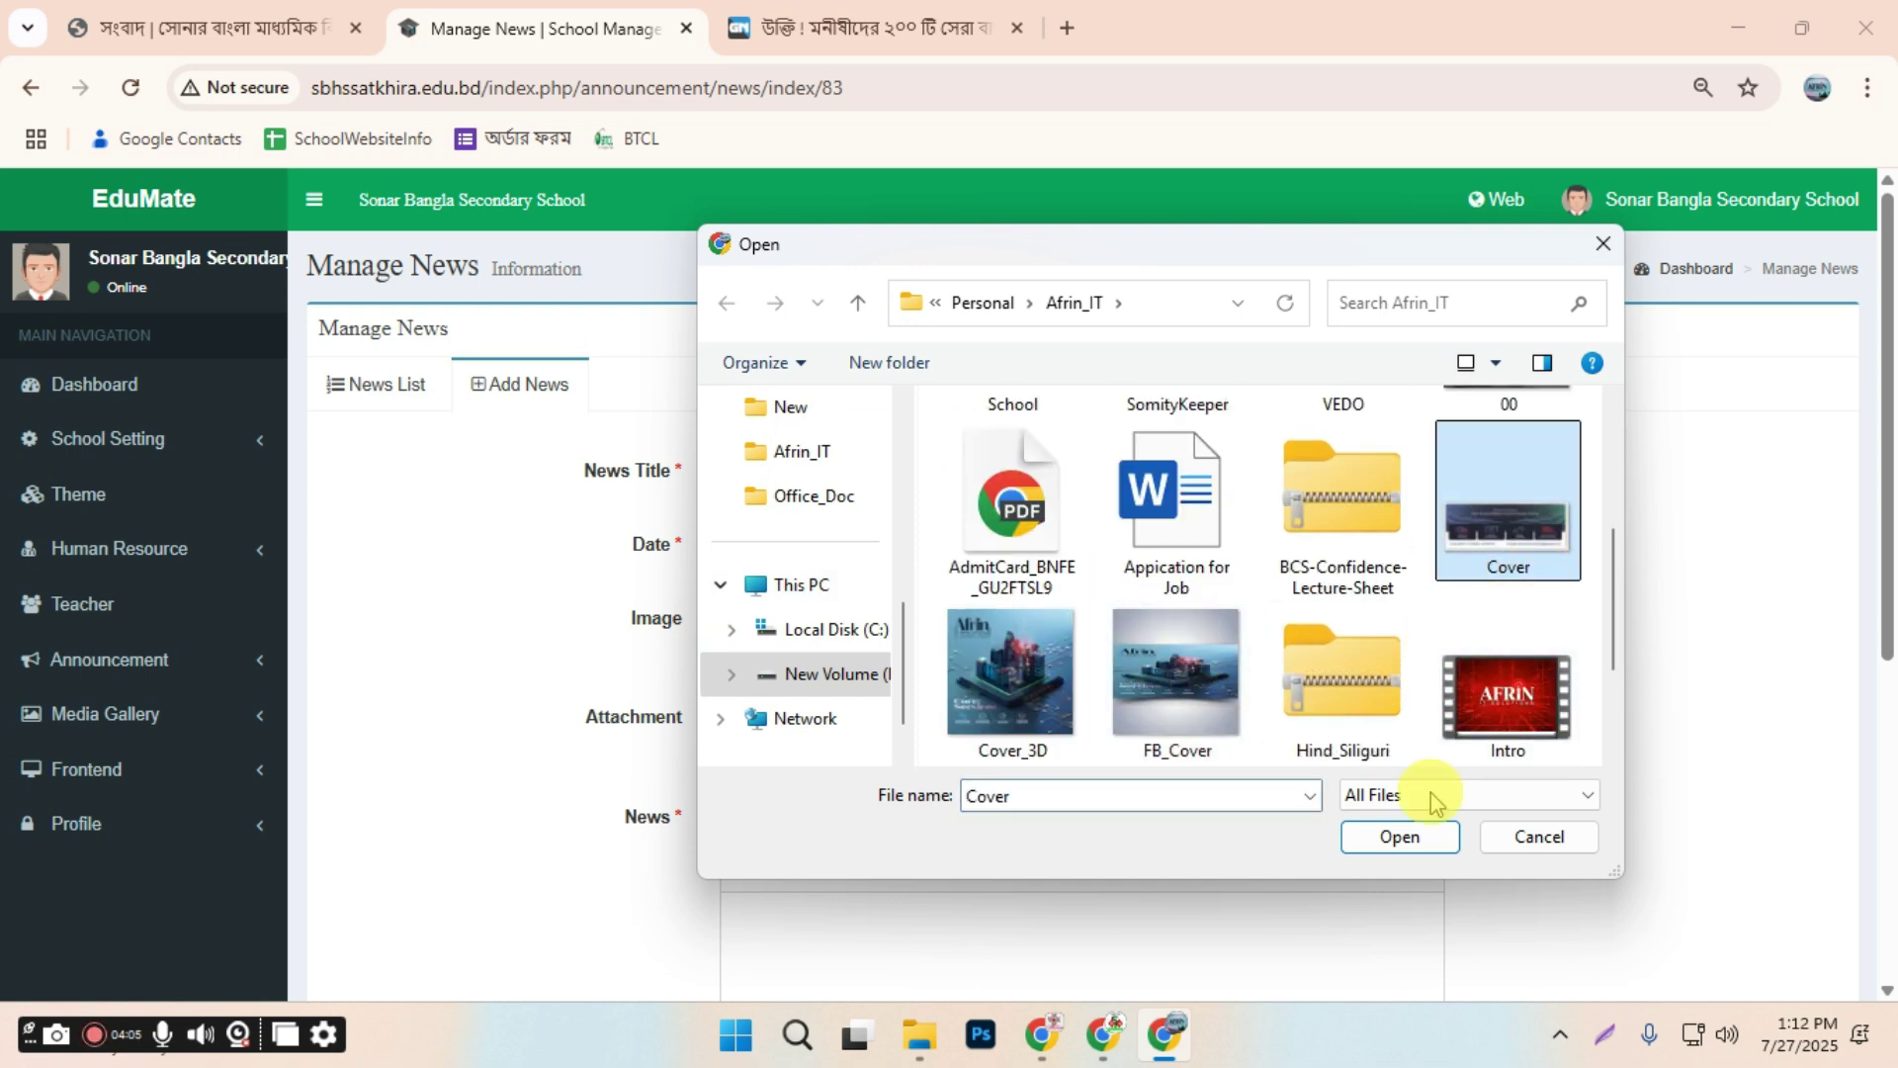
left_click(1399, 838)
Paste the copied introduction and quote into the new item's News body
scroll(841, 661, "down", 3)
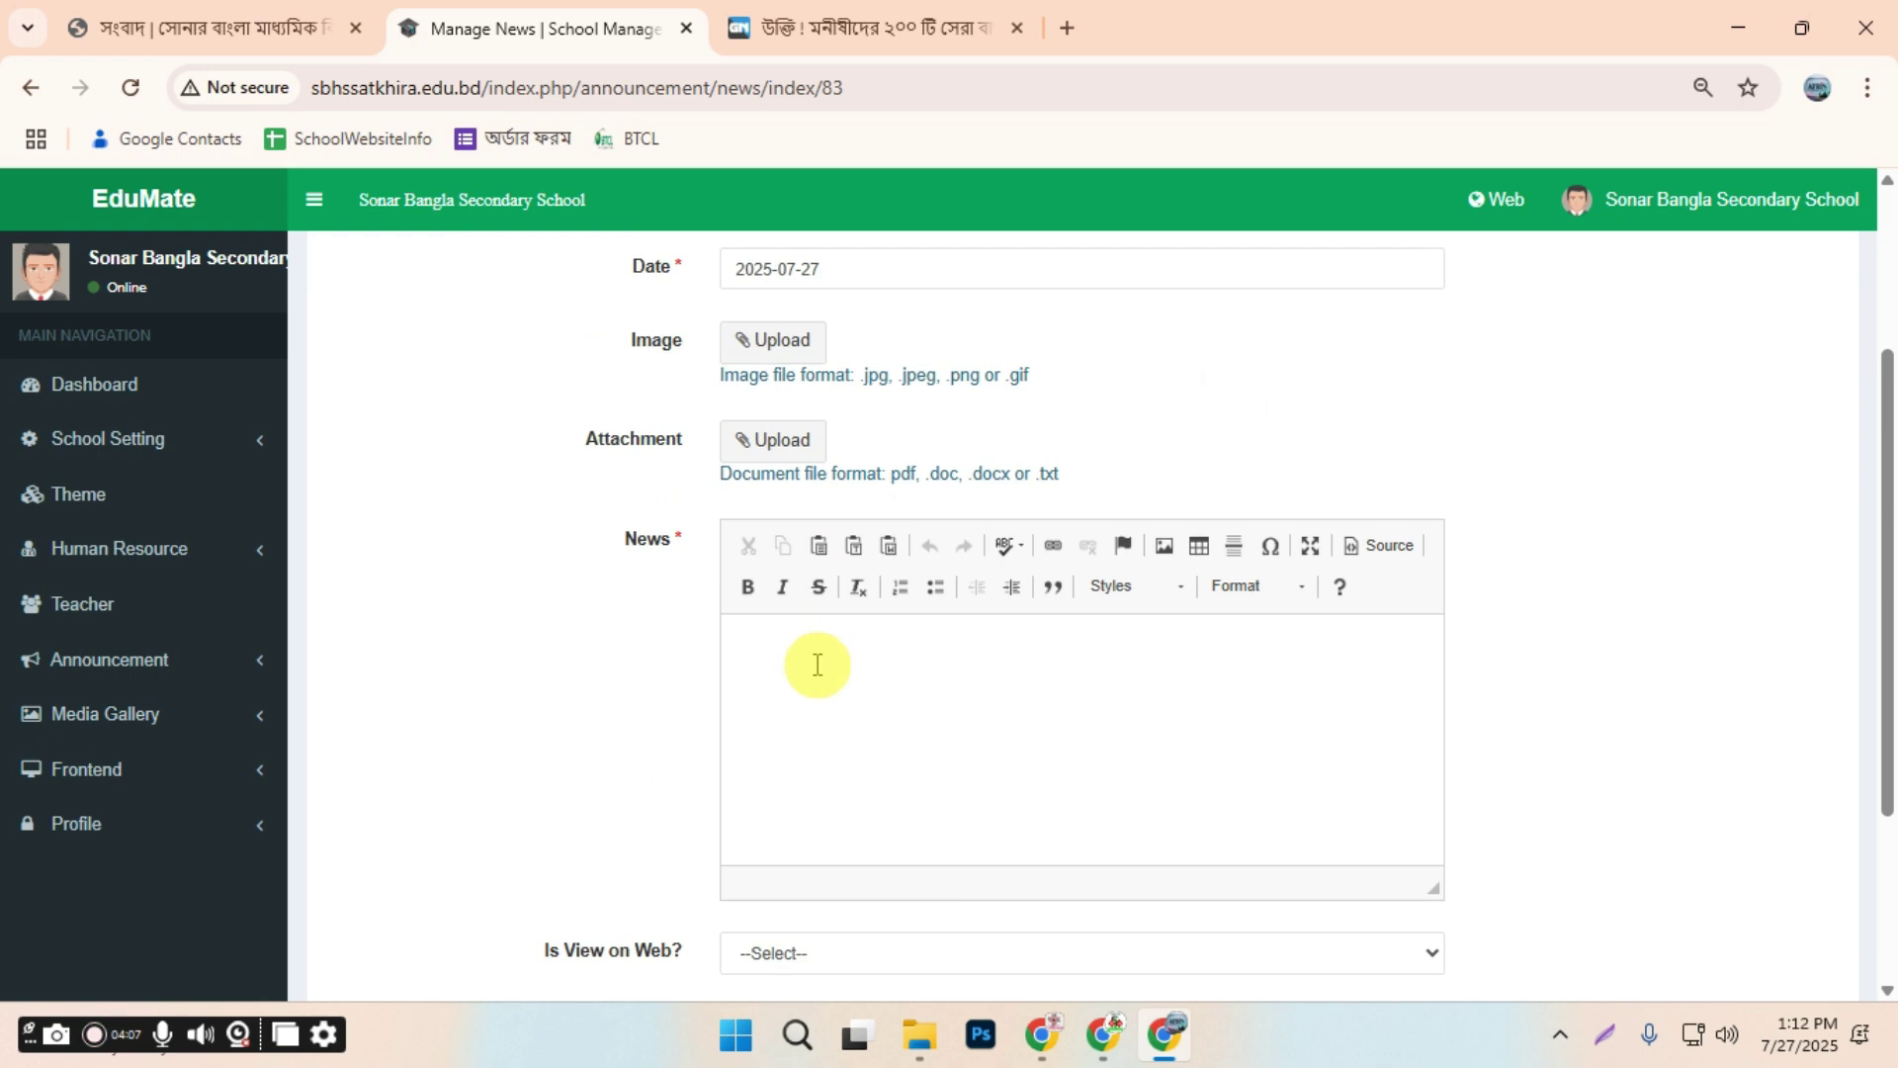
left_click(819, 730)
key("ctrl+v")
Attach the PDF Bangla Gra+Lit - Color(1-10) (1) from the Bangla subfolder of BCS Confidence Lecture Sheet to the new item
scroll(771, 672, "up", 3)
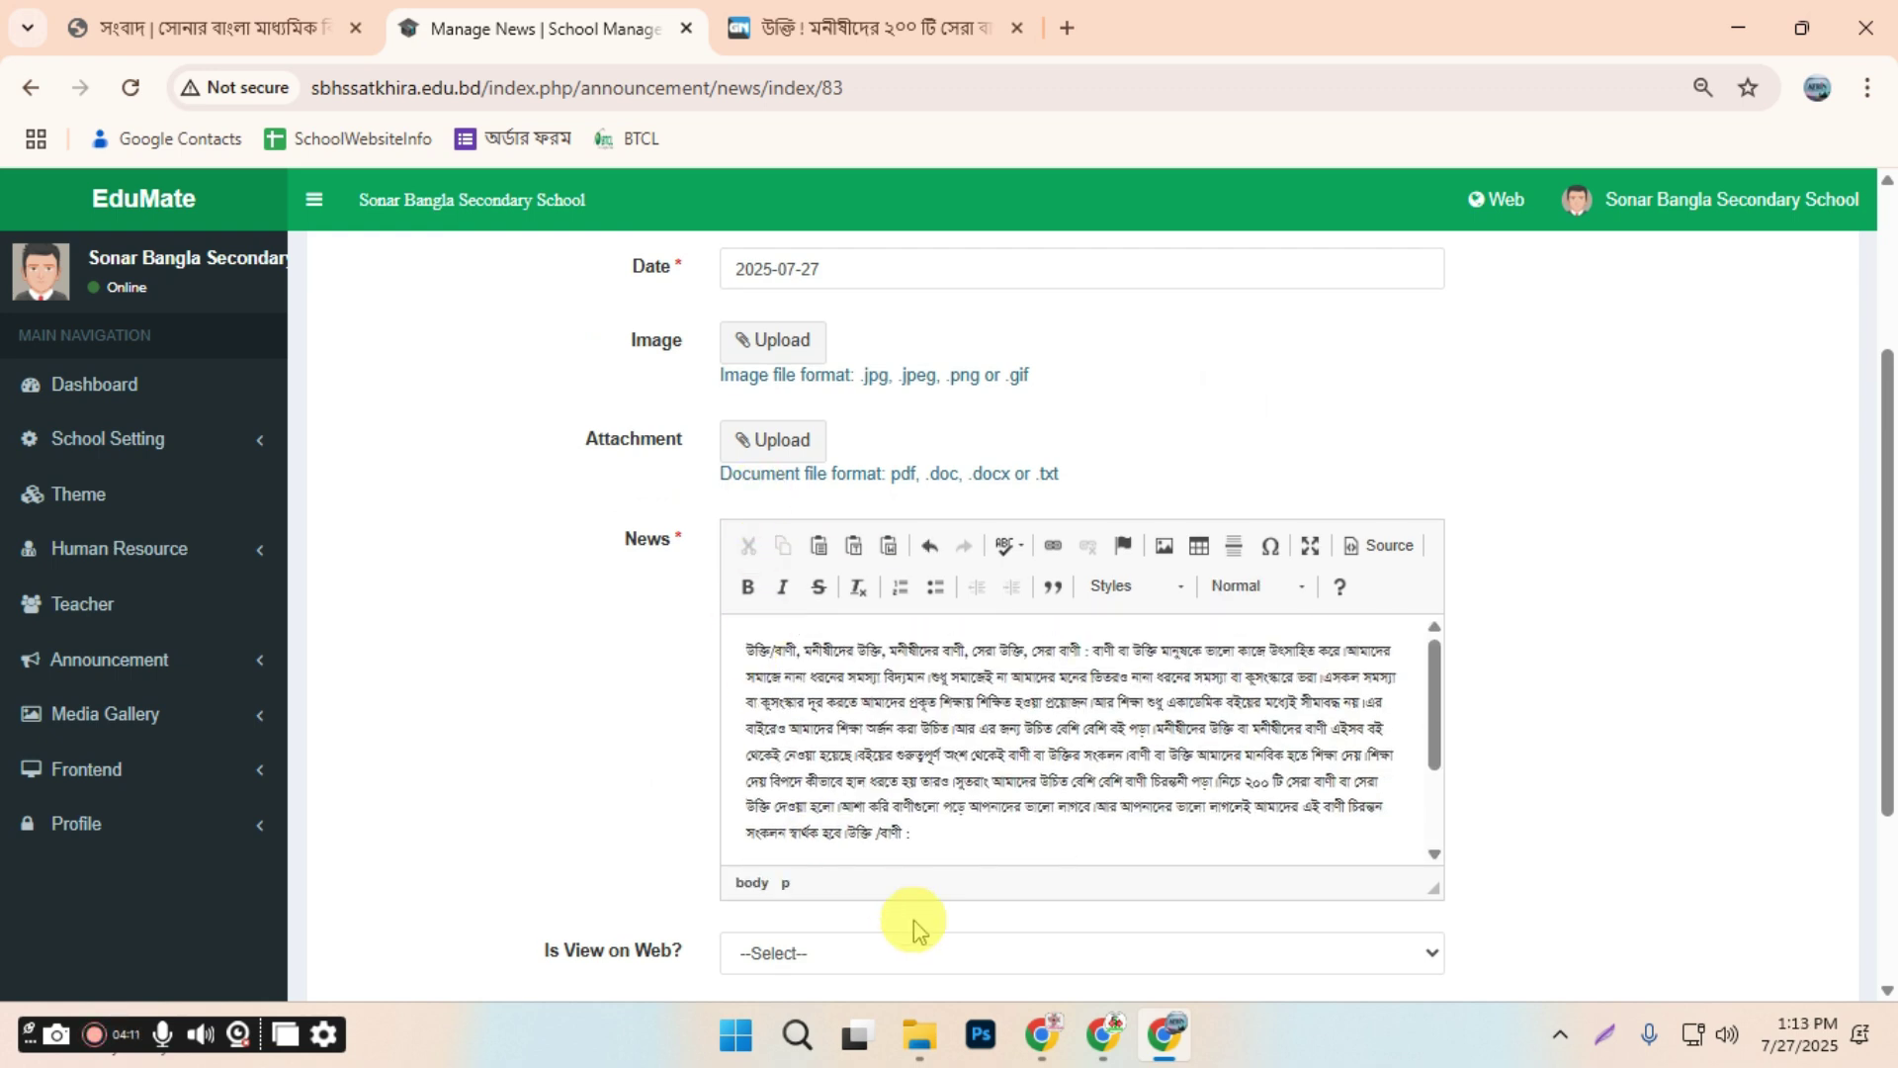
scroll(889, 890, "up", 2)
left_click(770, 583)
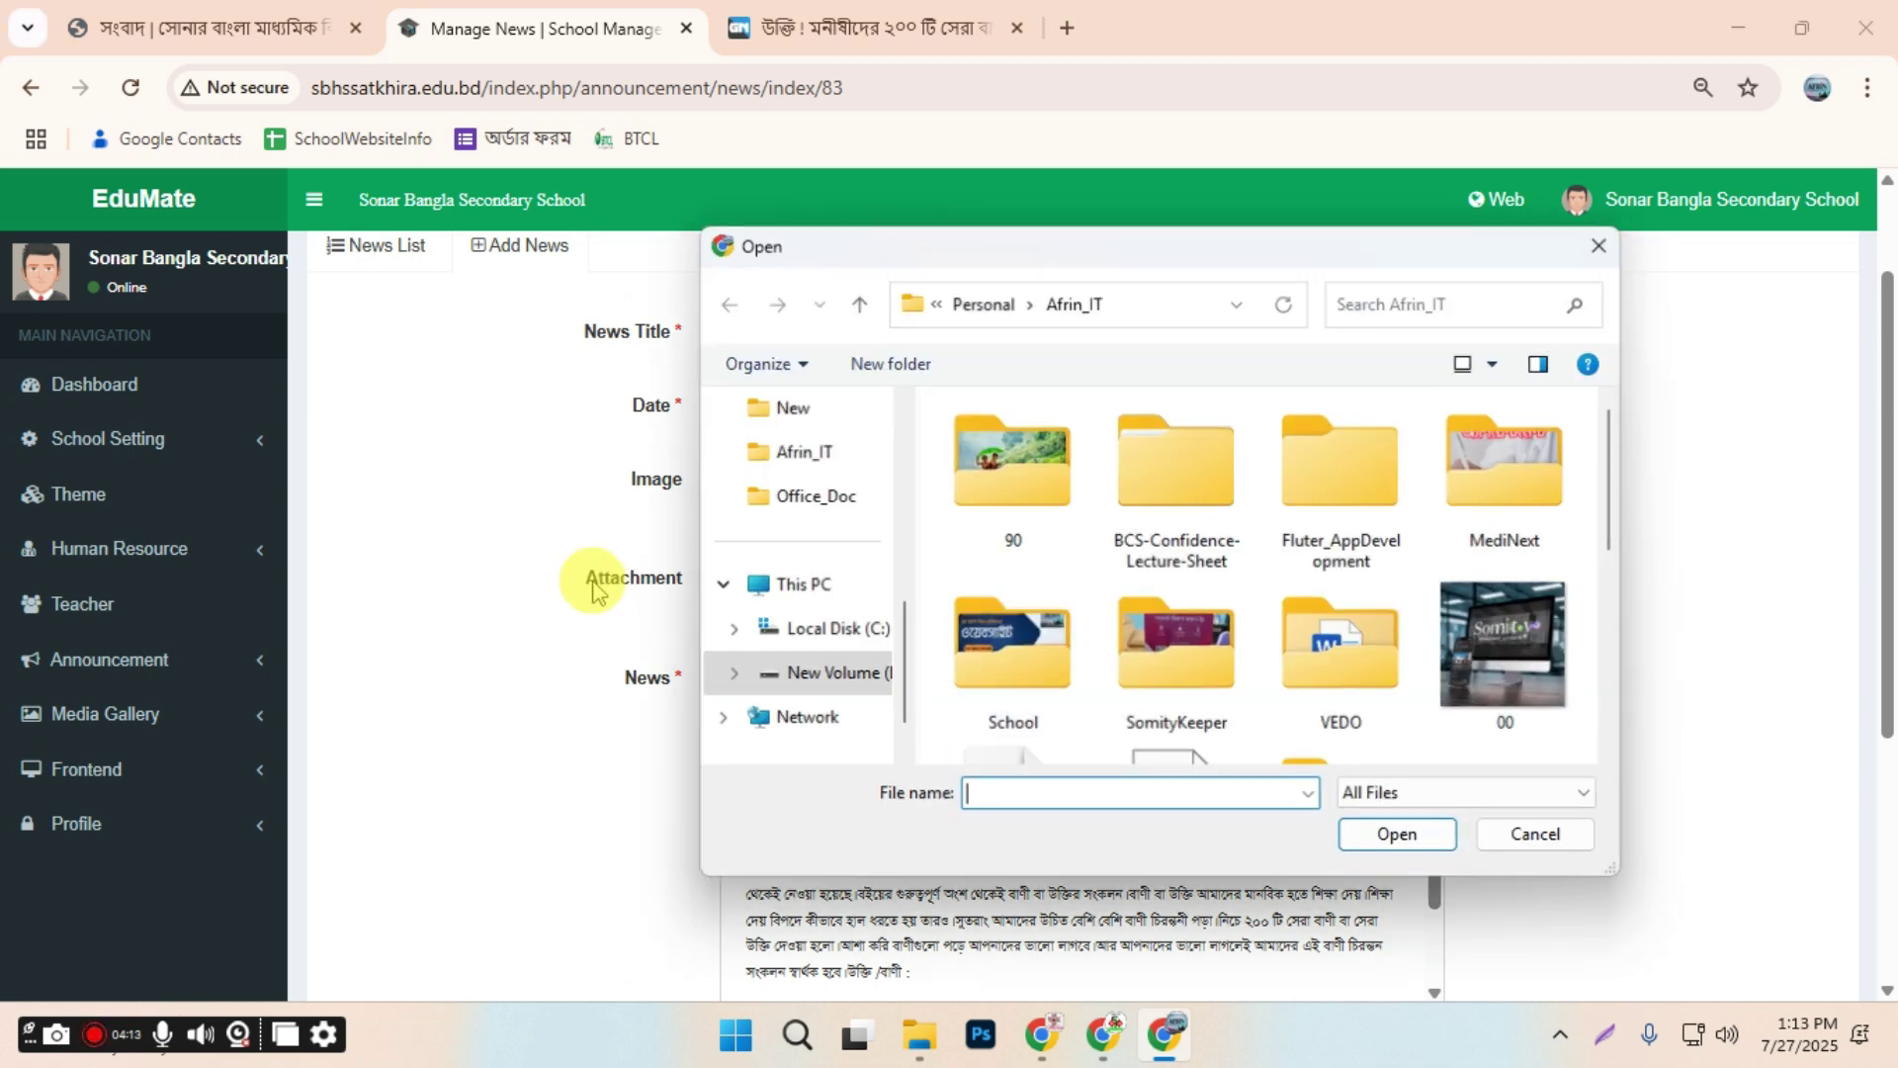
scroll(1285, 642, "down", 2)
scroll(1375, 714, "up", 4)
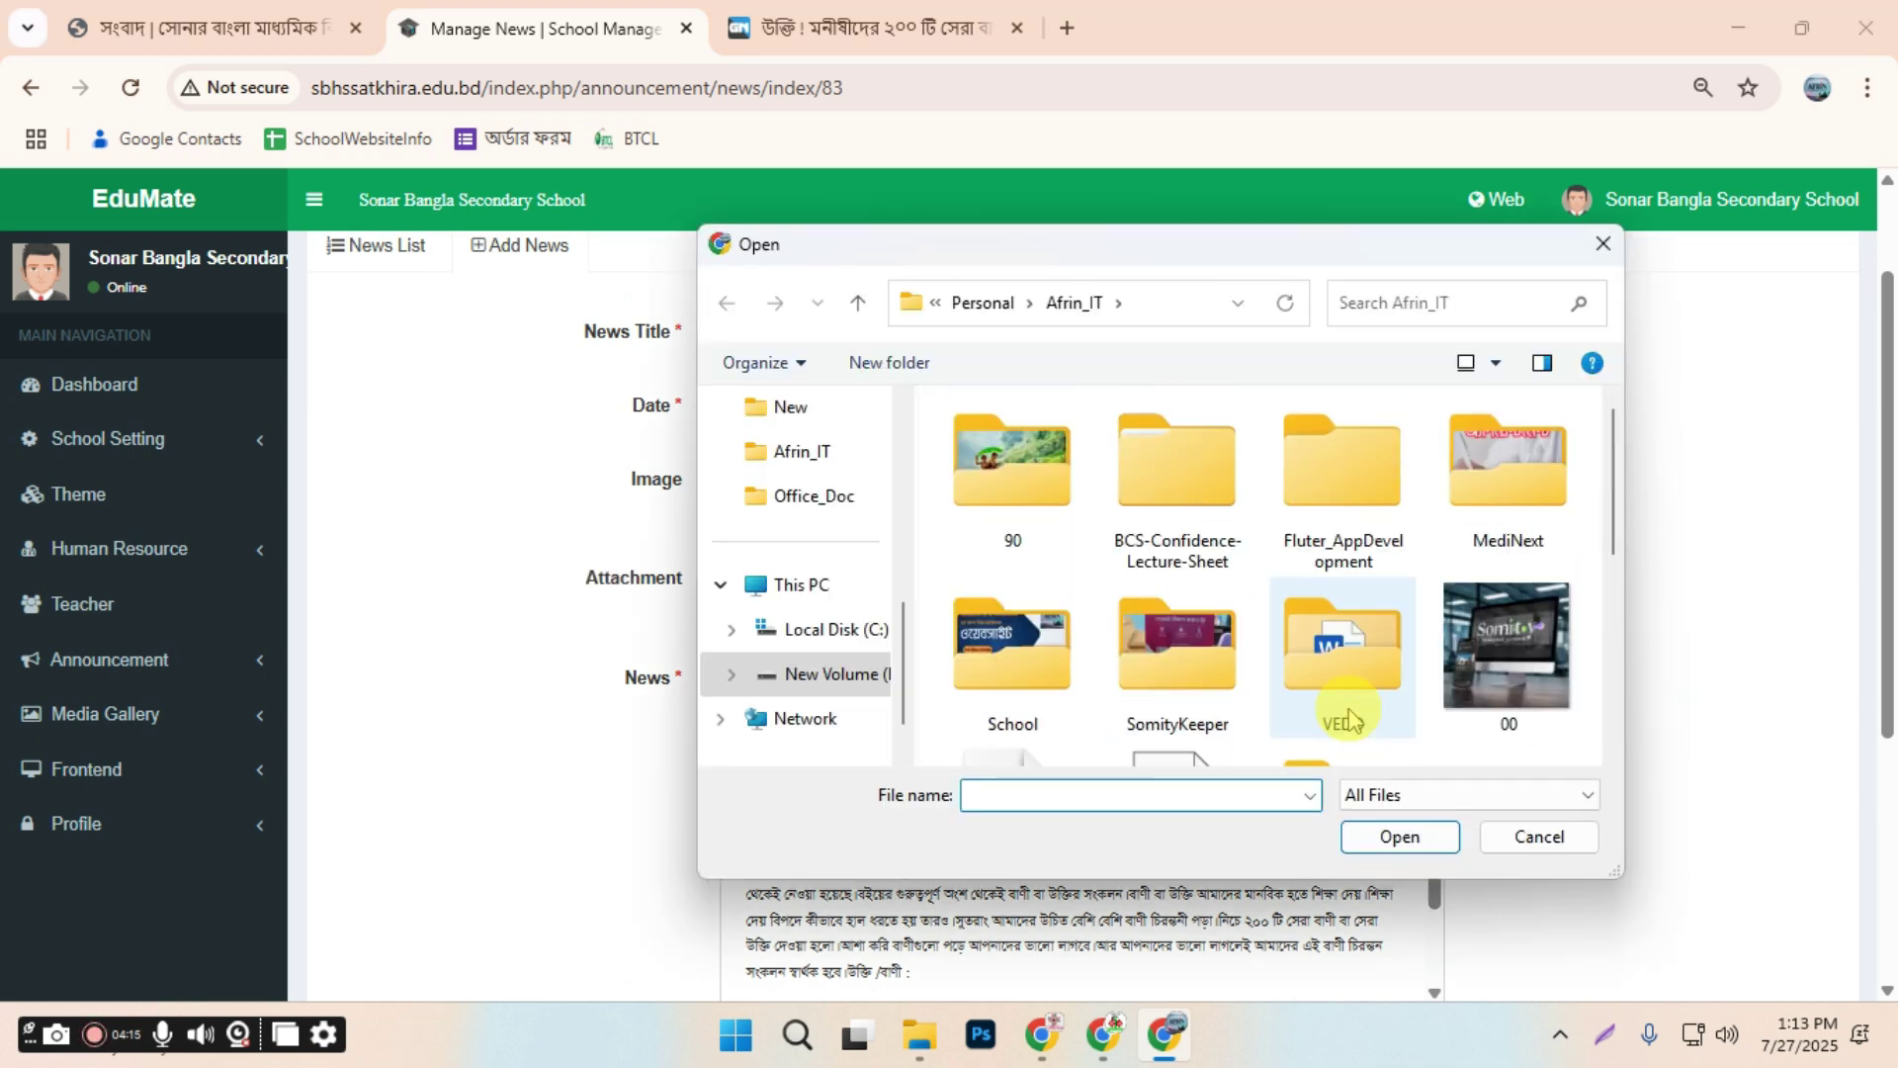
double_click(1187, 512)
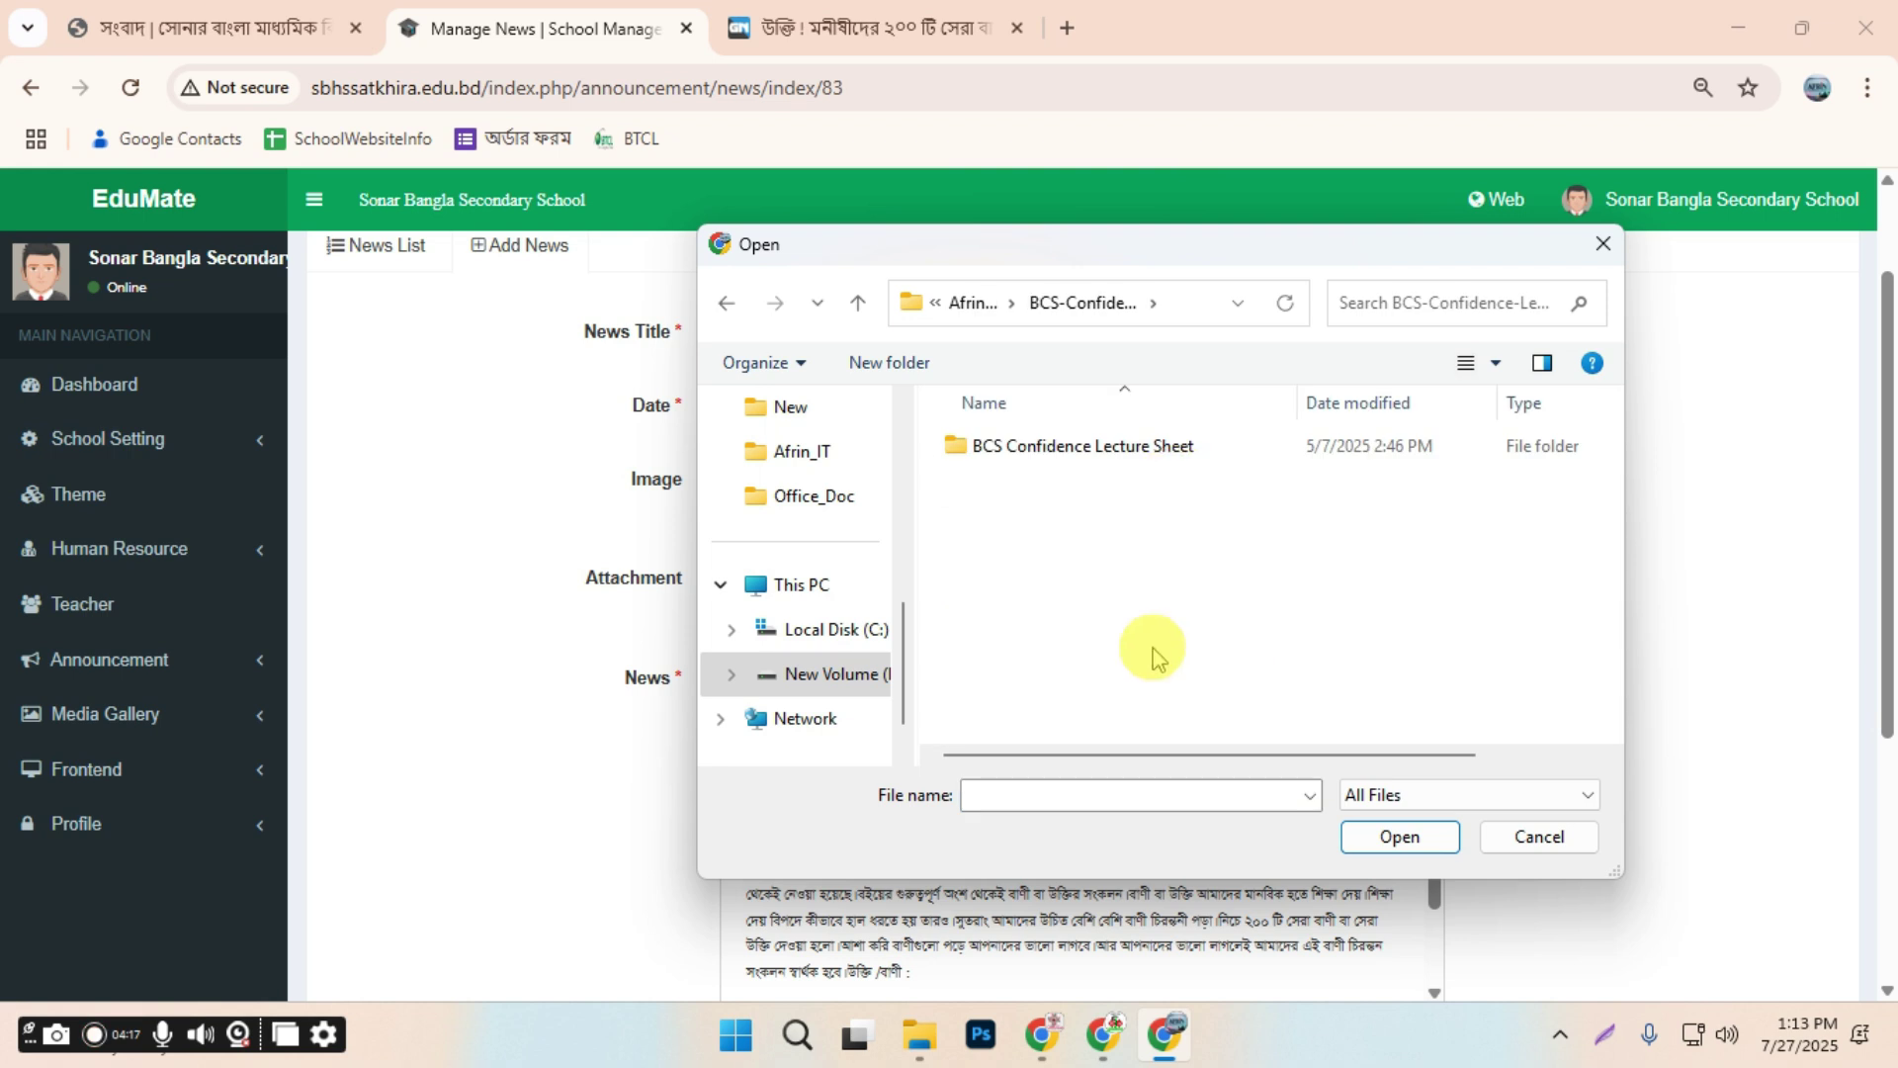
double_click(1005, 445)
double_click(1009, 447)
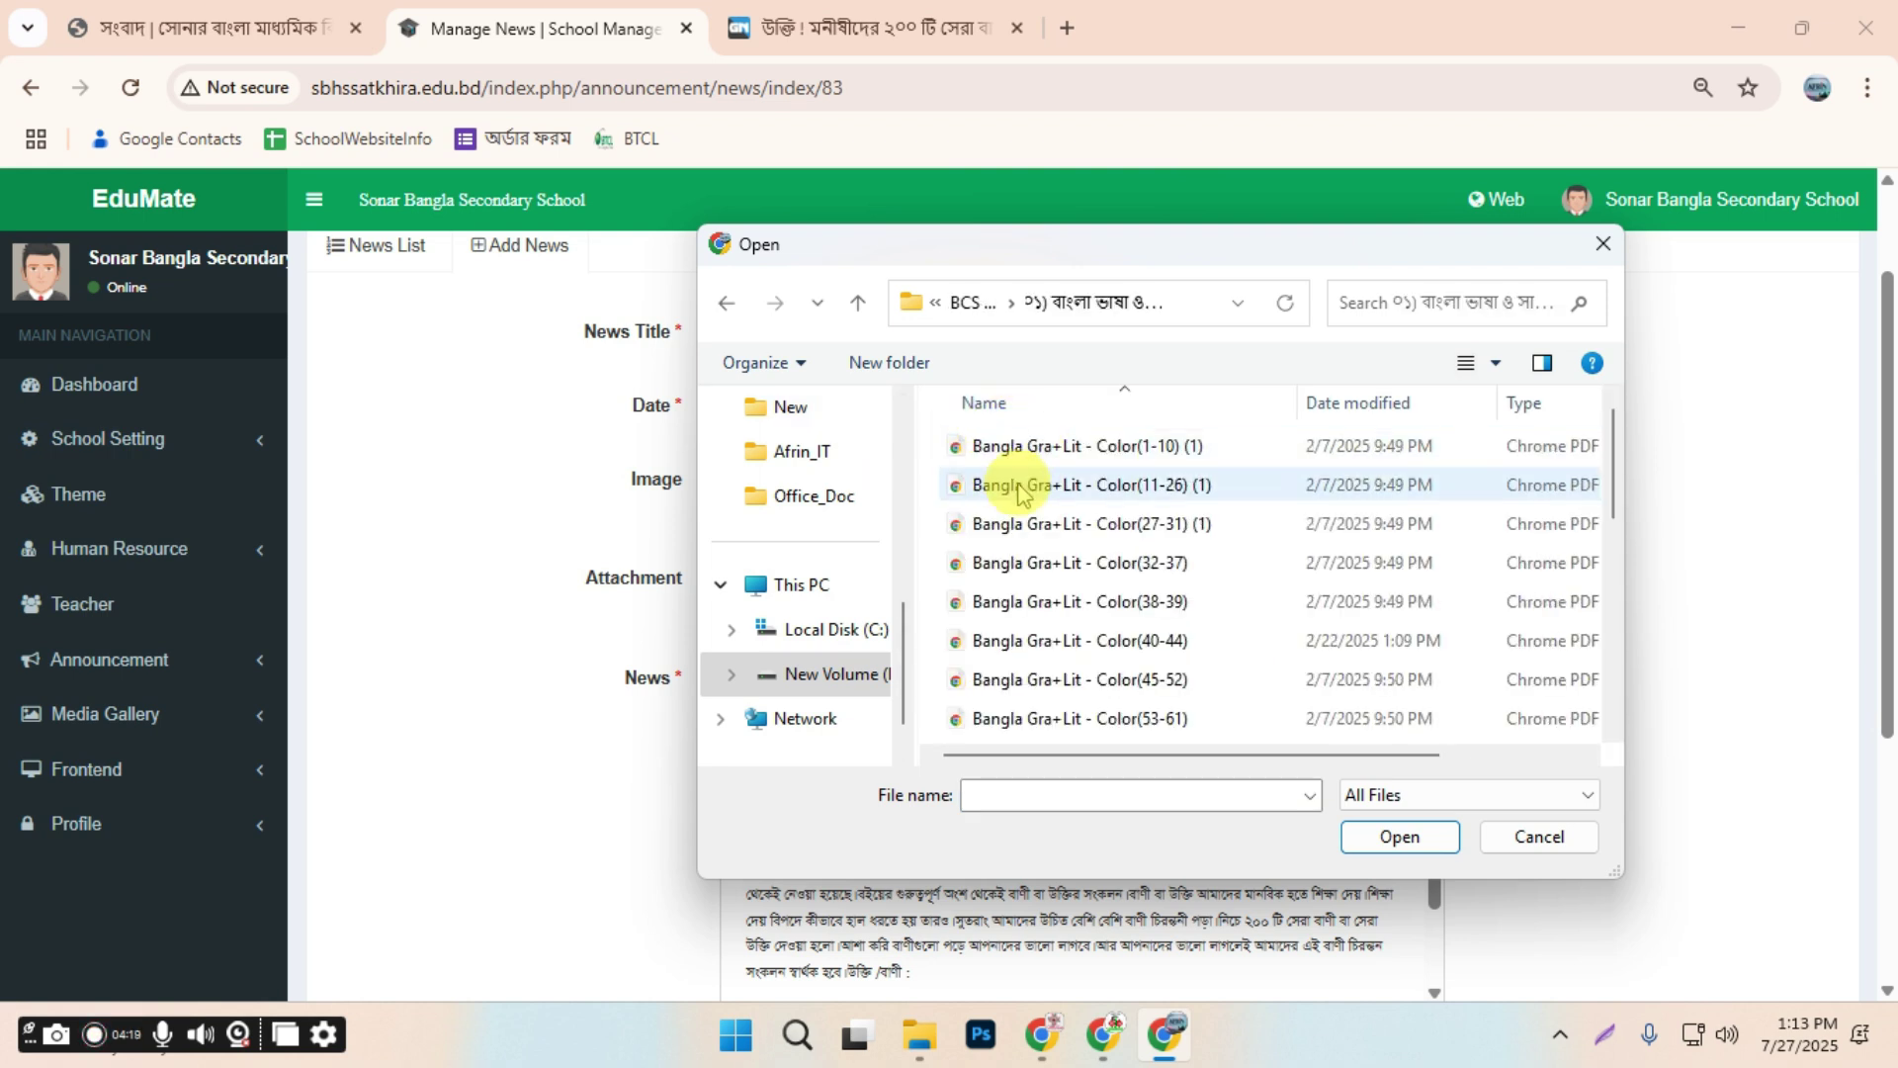
left_click(1005, 443)
scroll(1244, 731, "down", 5)
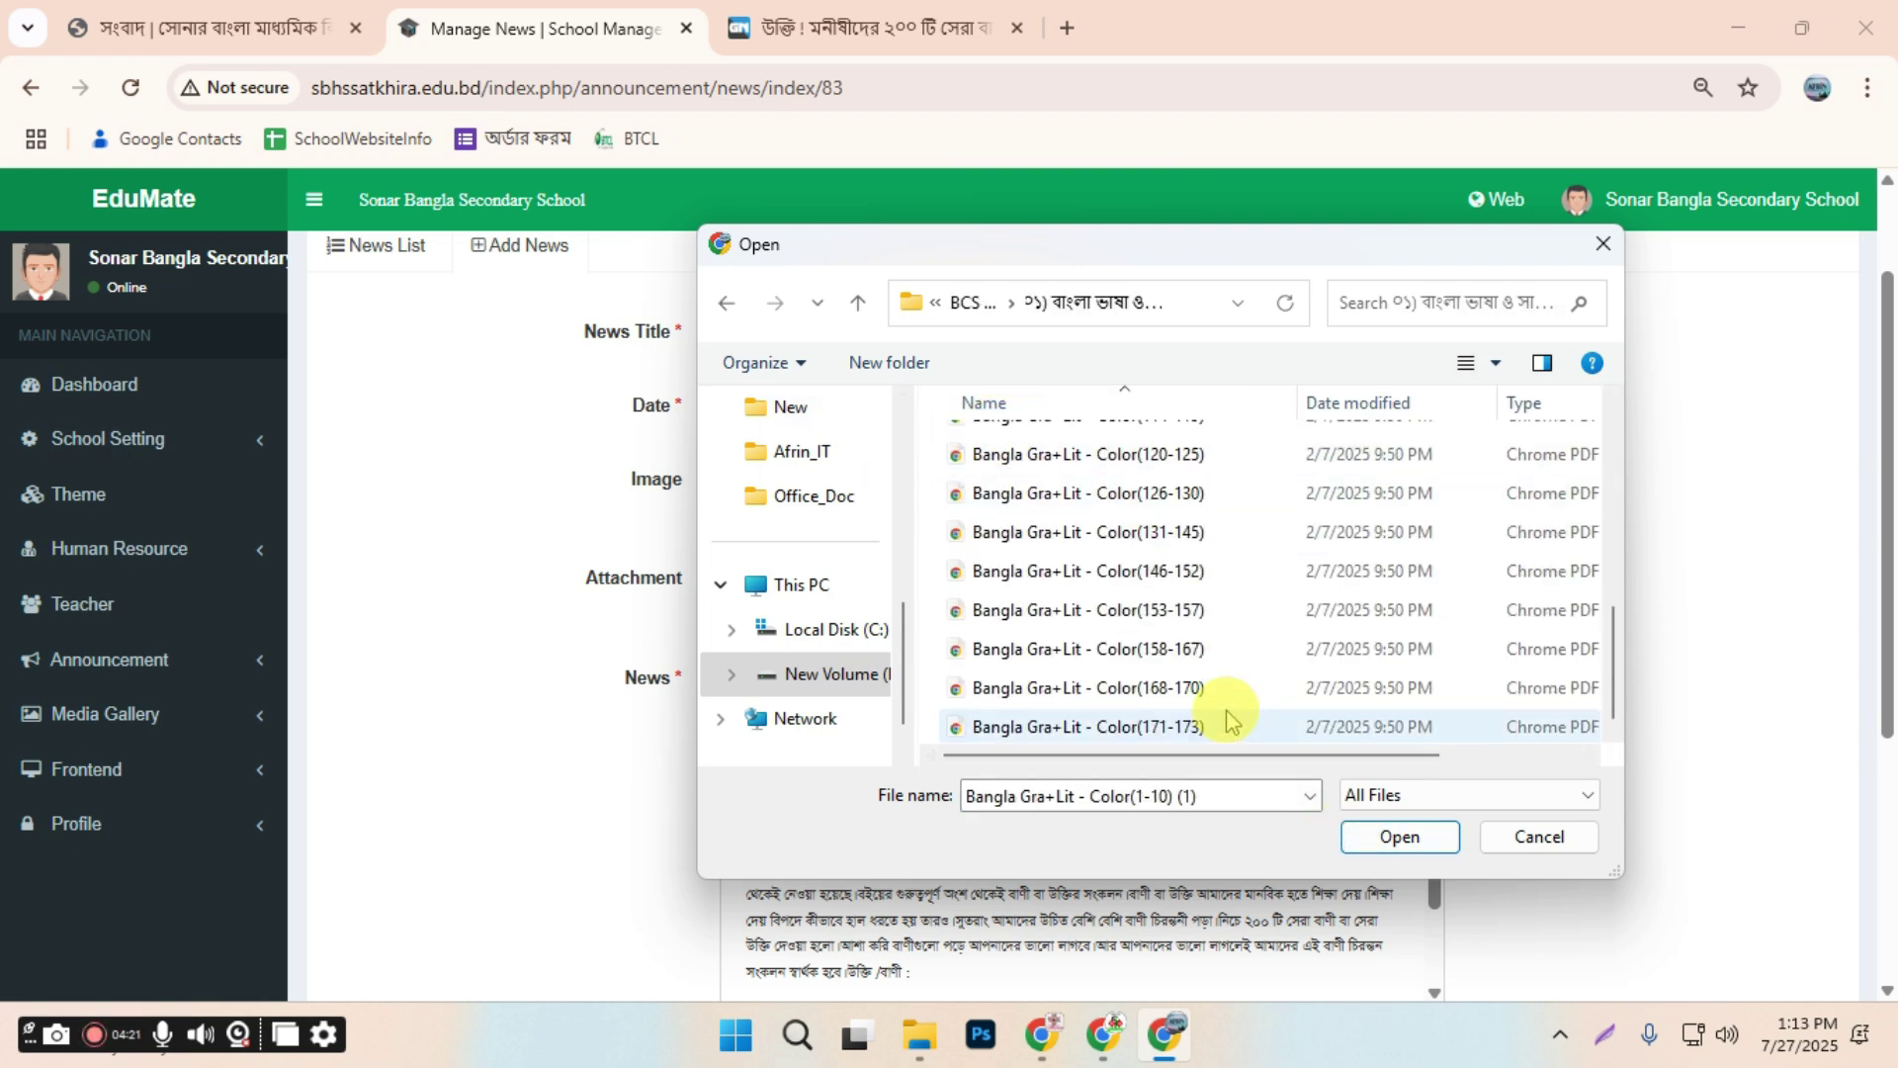
left_click(1400, 837)
Set the new item's "Is View on Web?" to Yes and Sort By to 2, and submit it
scroll(863, 719, "down", 5)
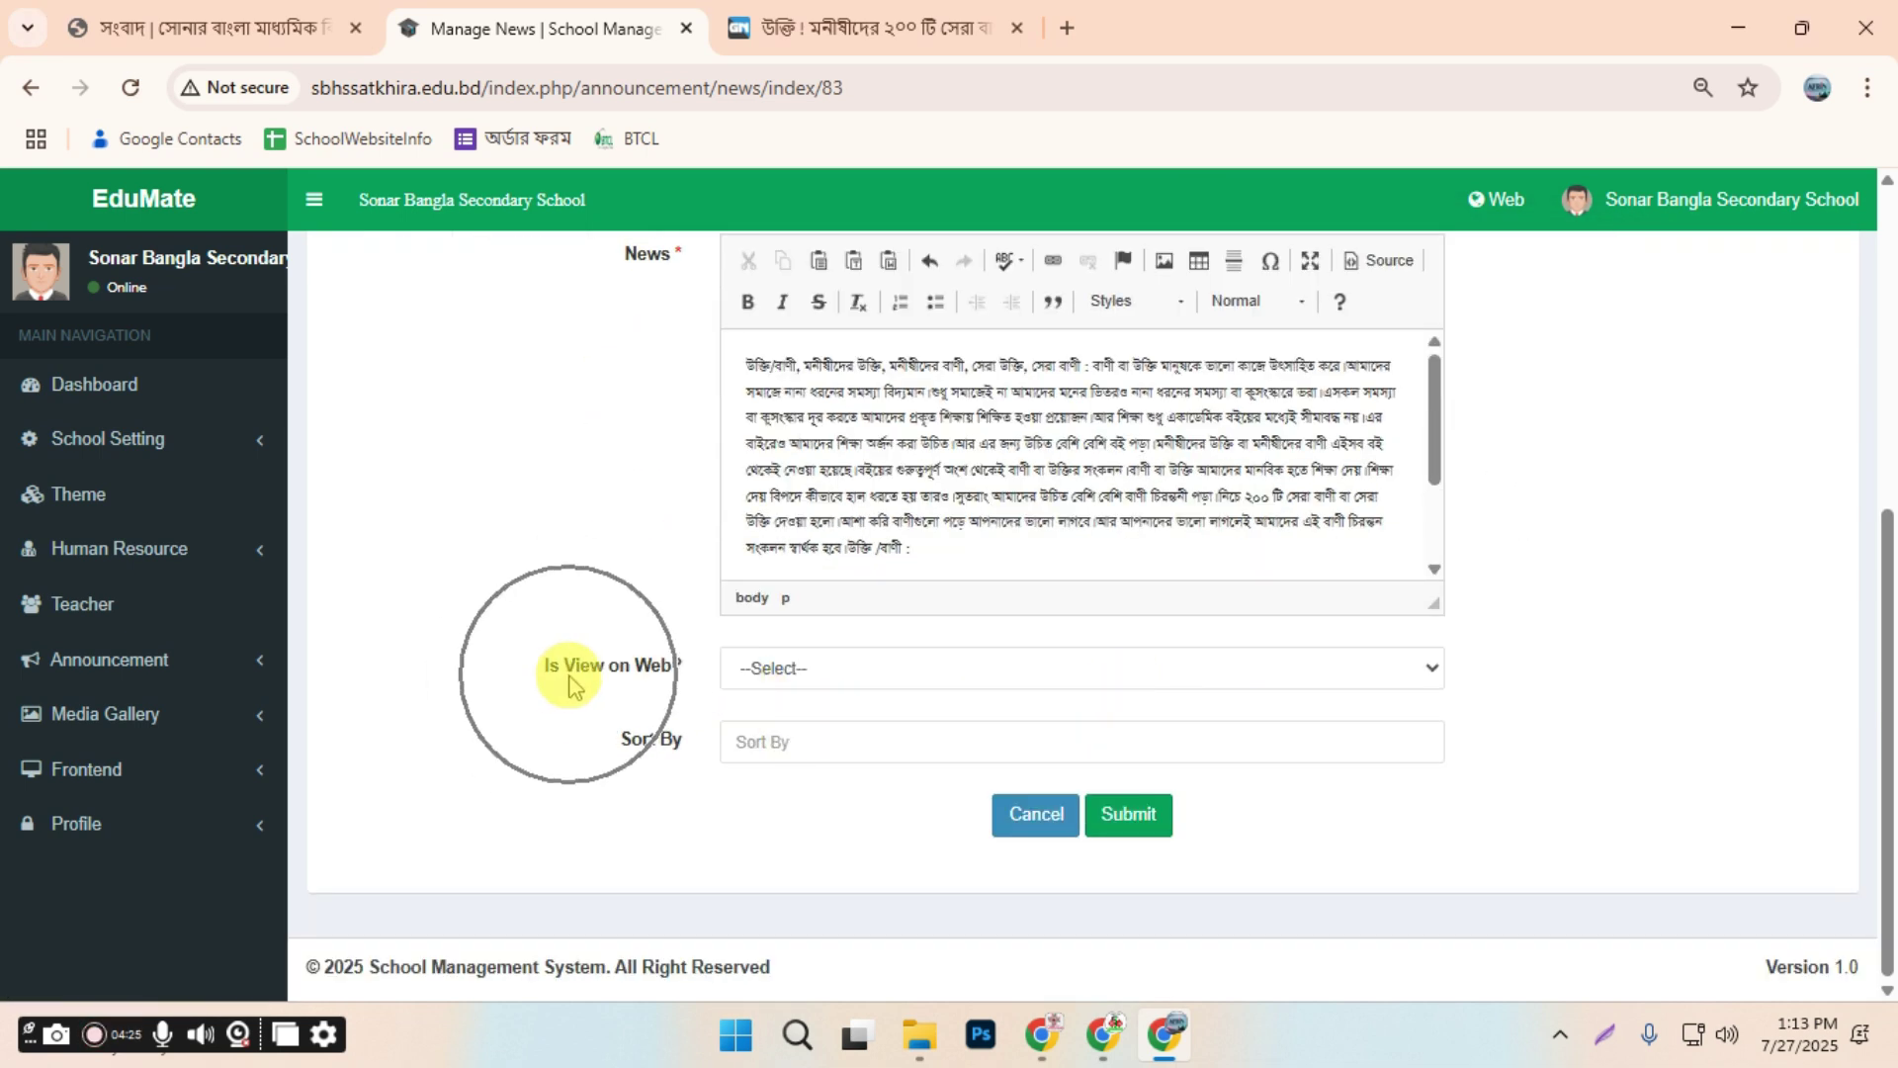
left_click(820, 673)
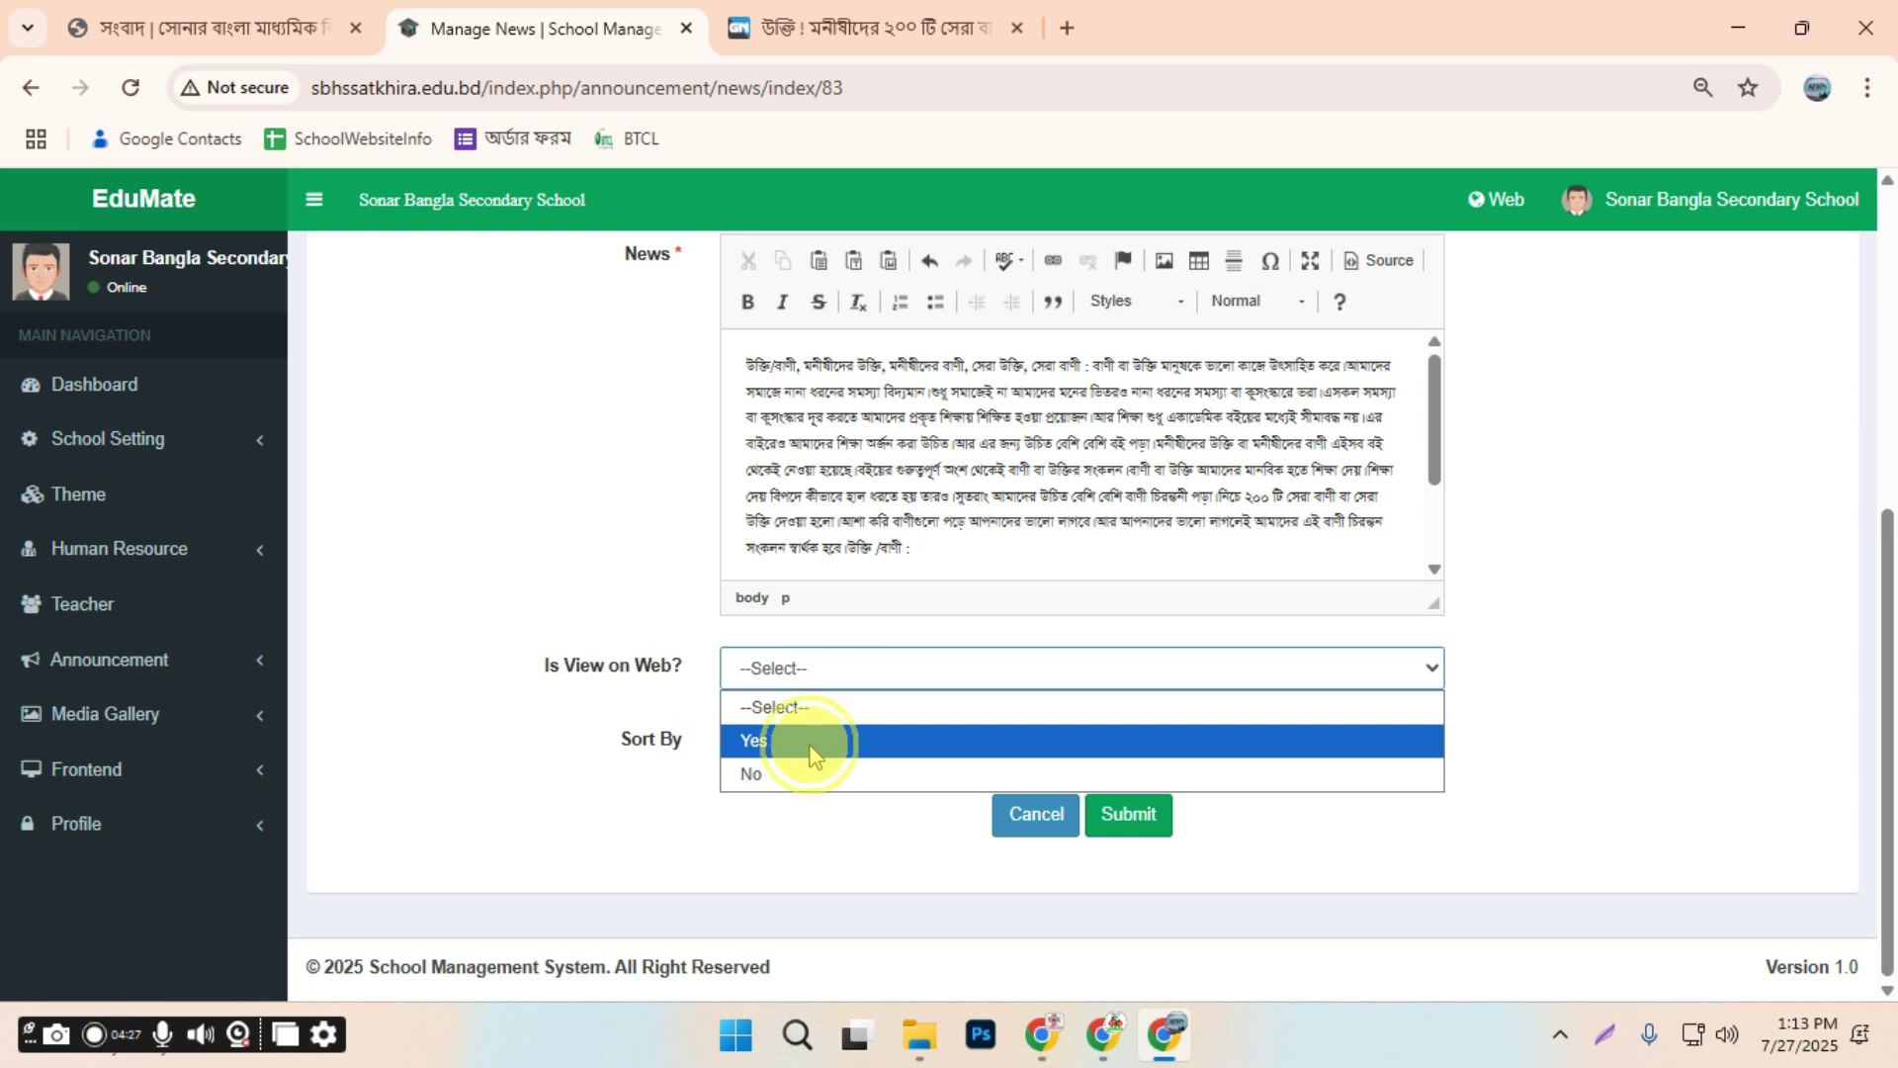
left_click(813, 746)
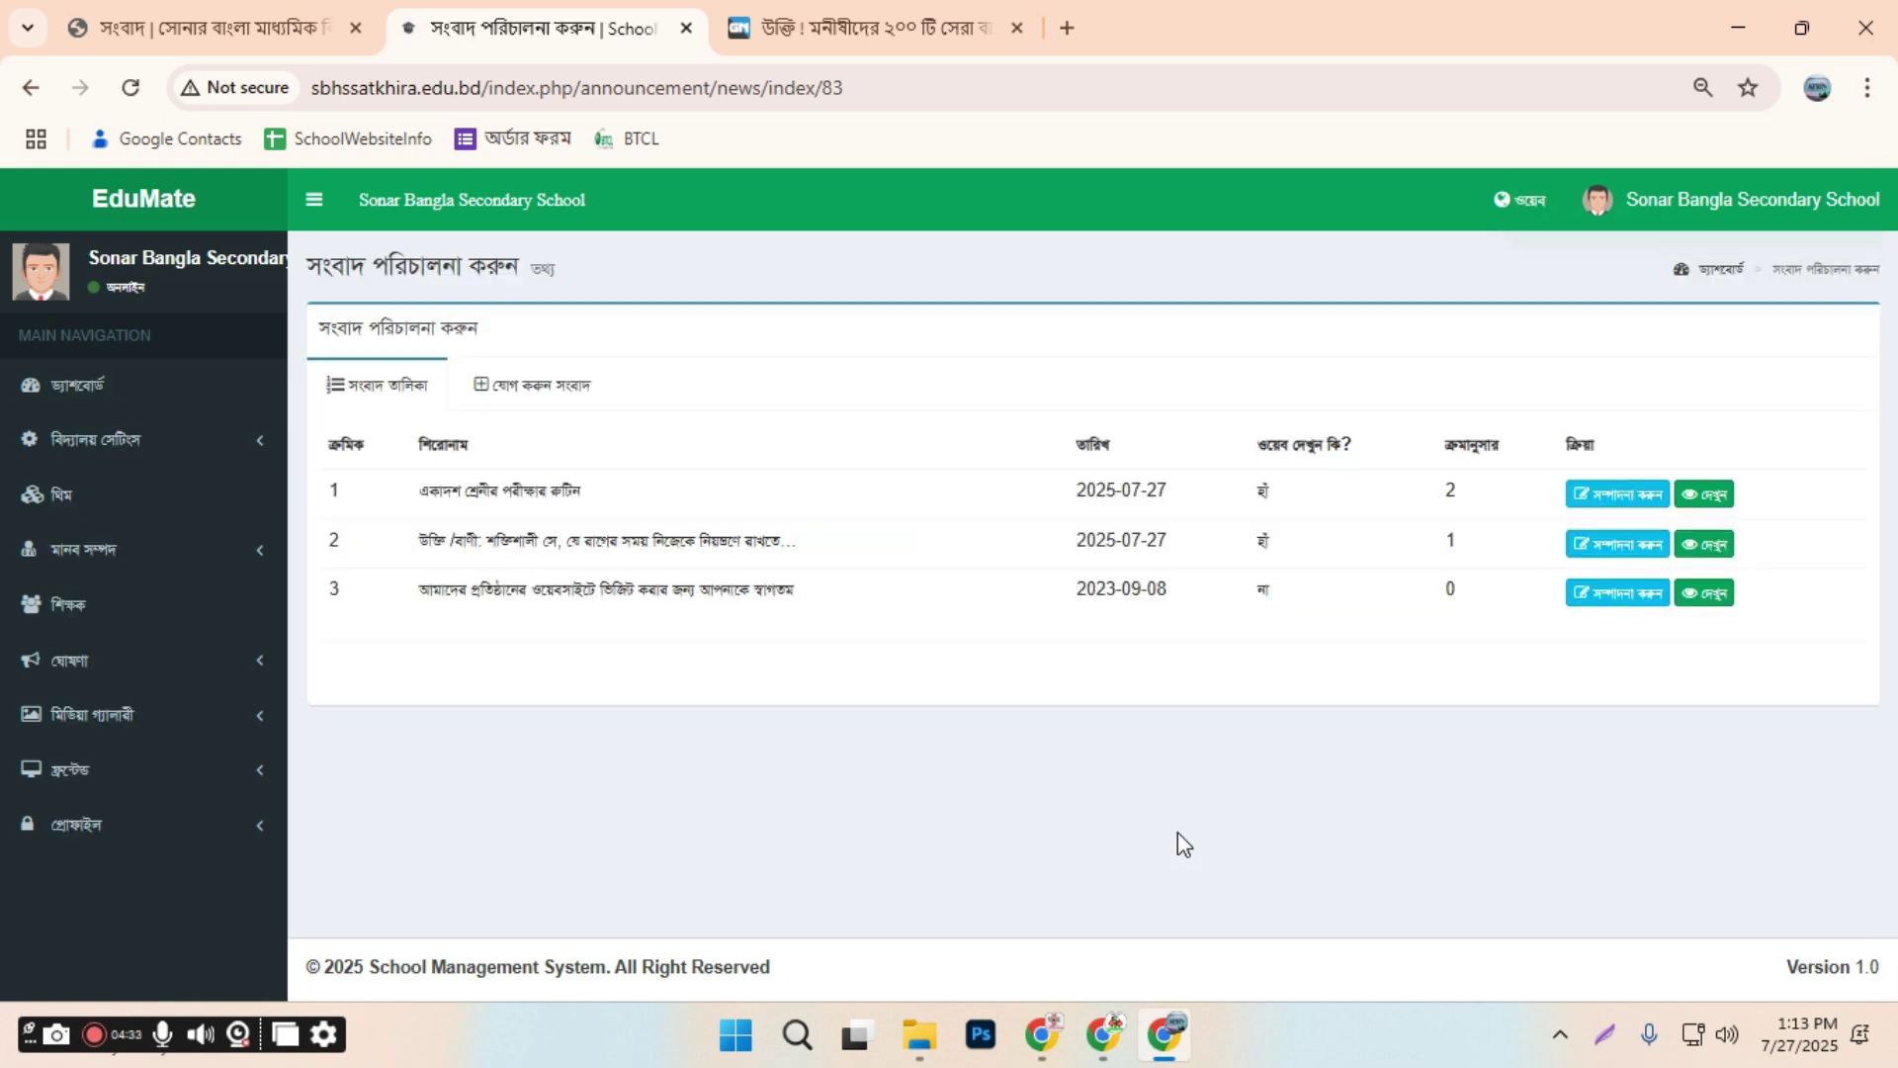
Reload the public website and review the new exam-routine news item opened from the latest-news ticker
left_click(319, 12)
left_click(123, 97)
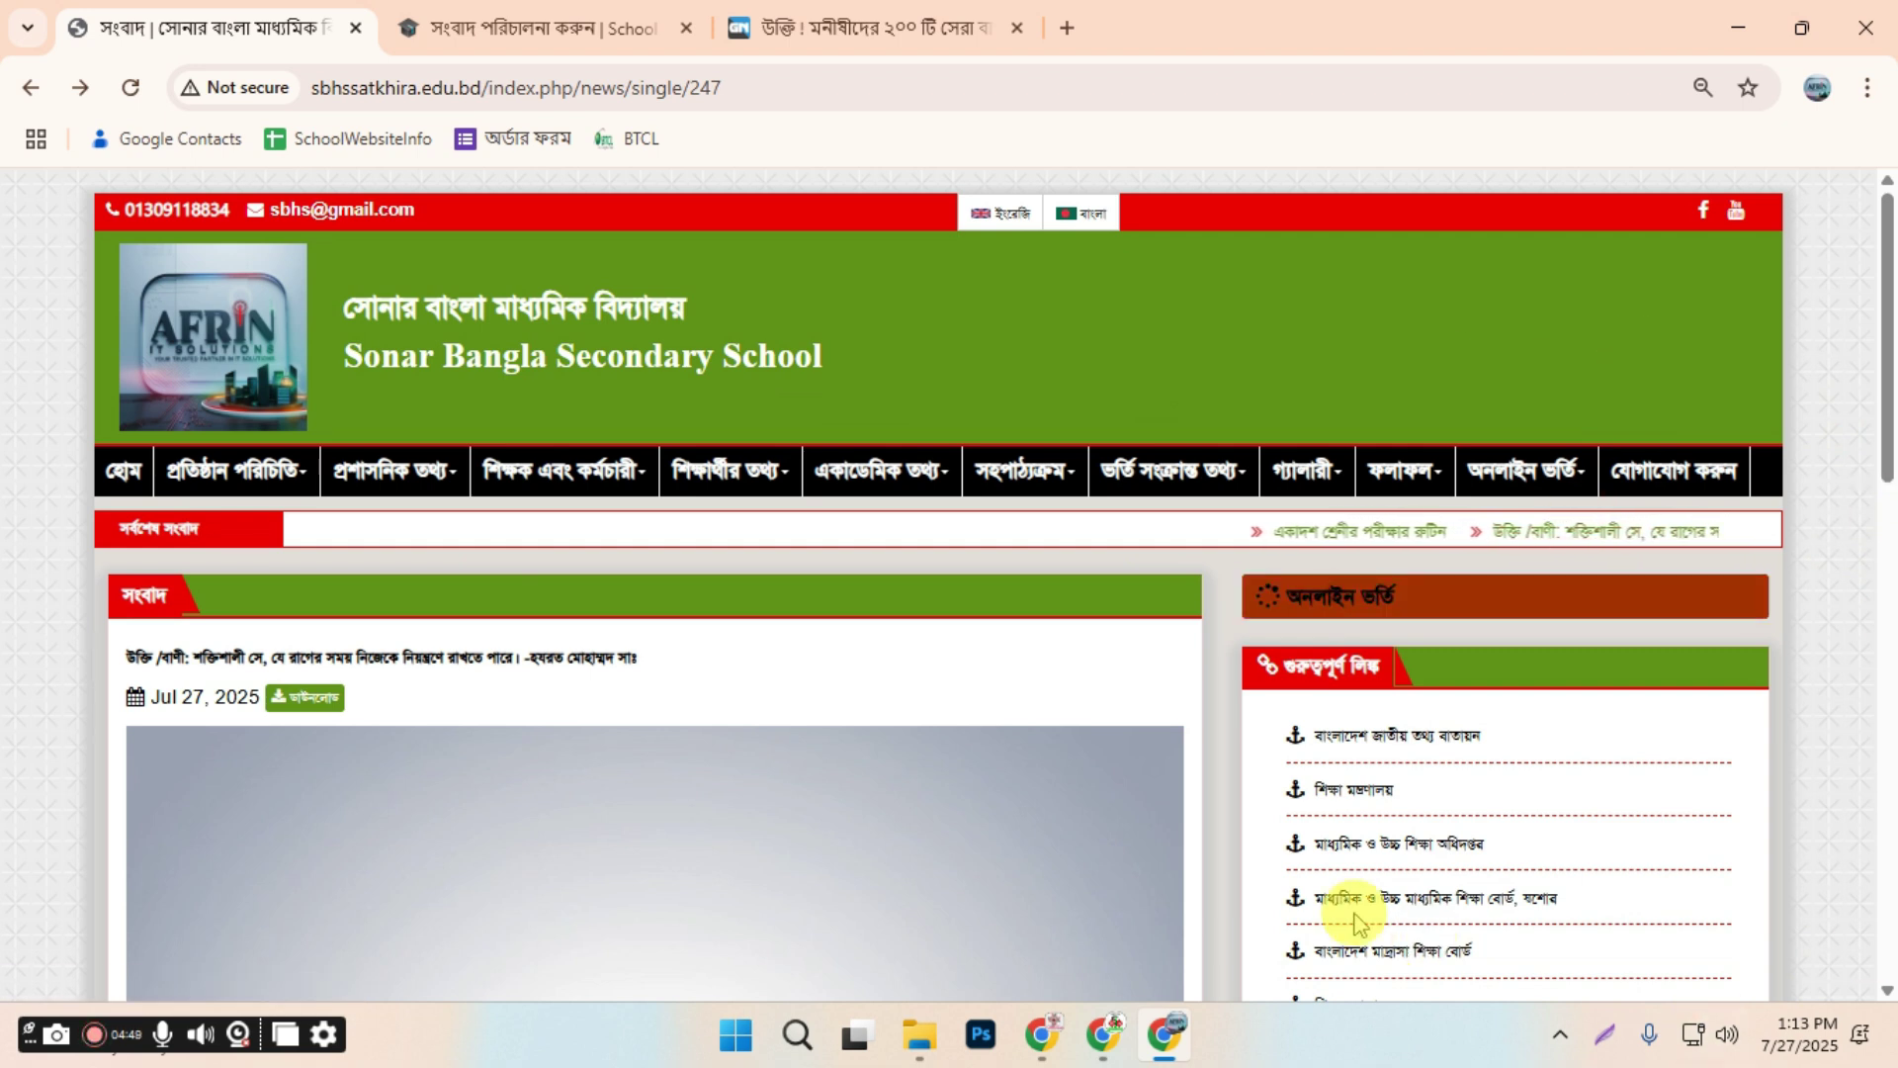
left_click(1241, 536)
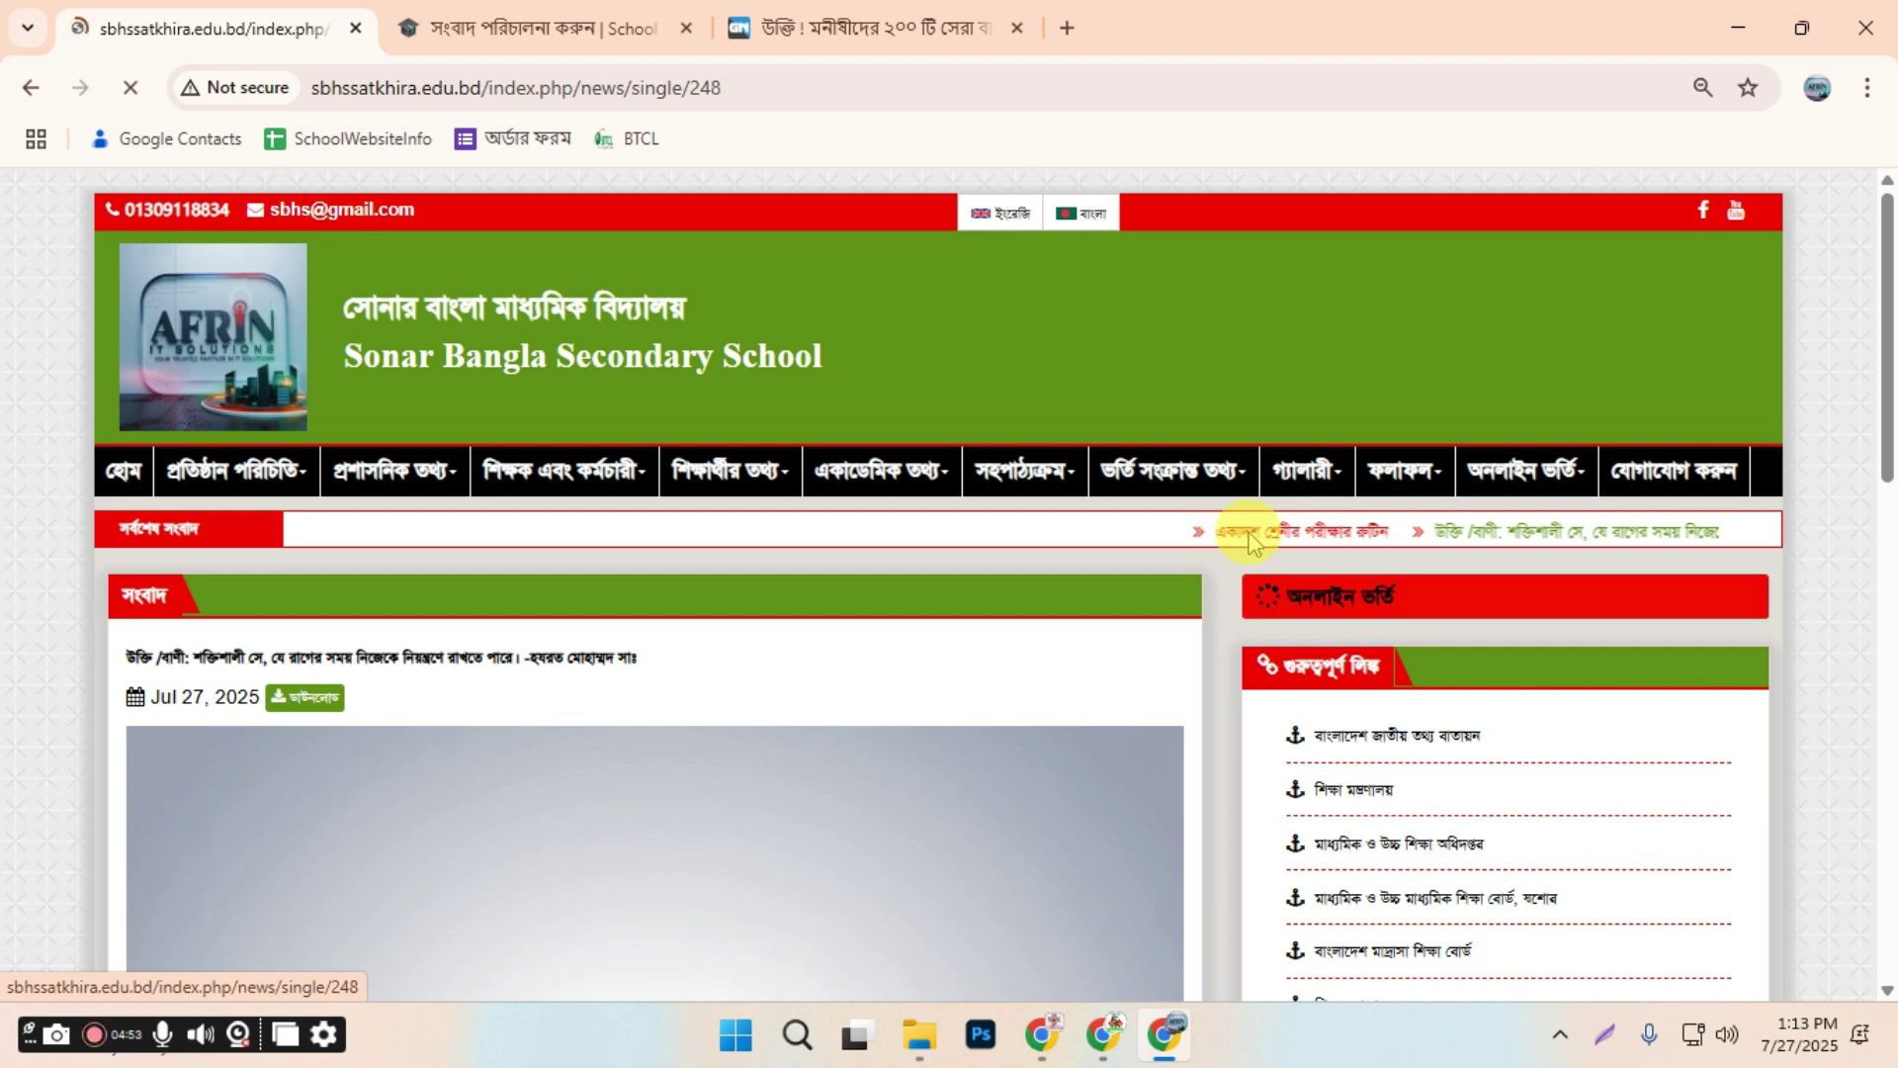
scroll(34, 614, "down", 4)
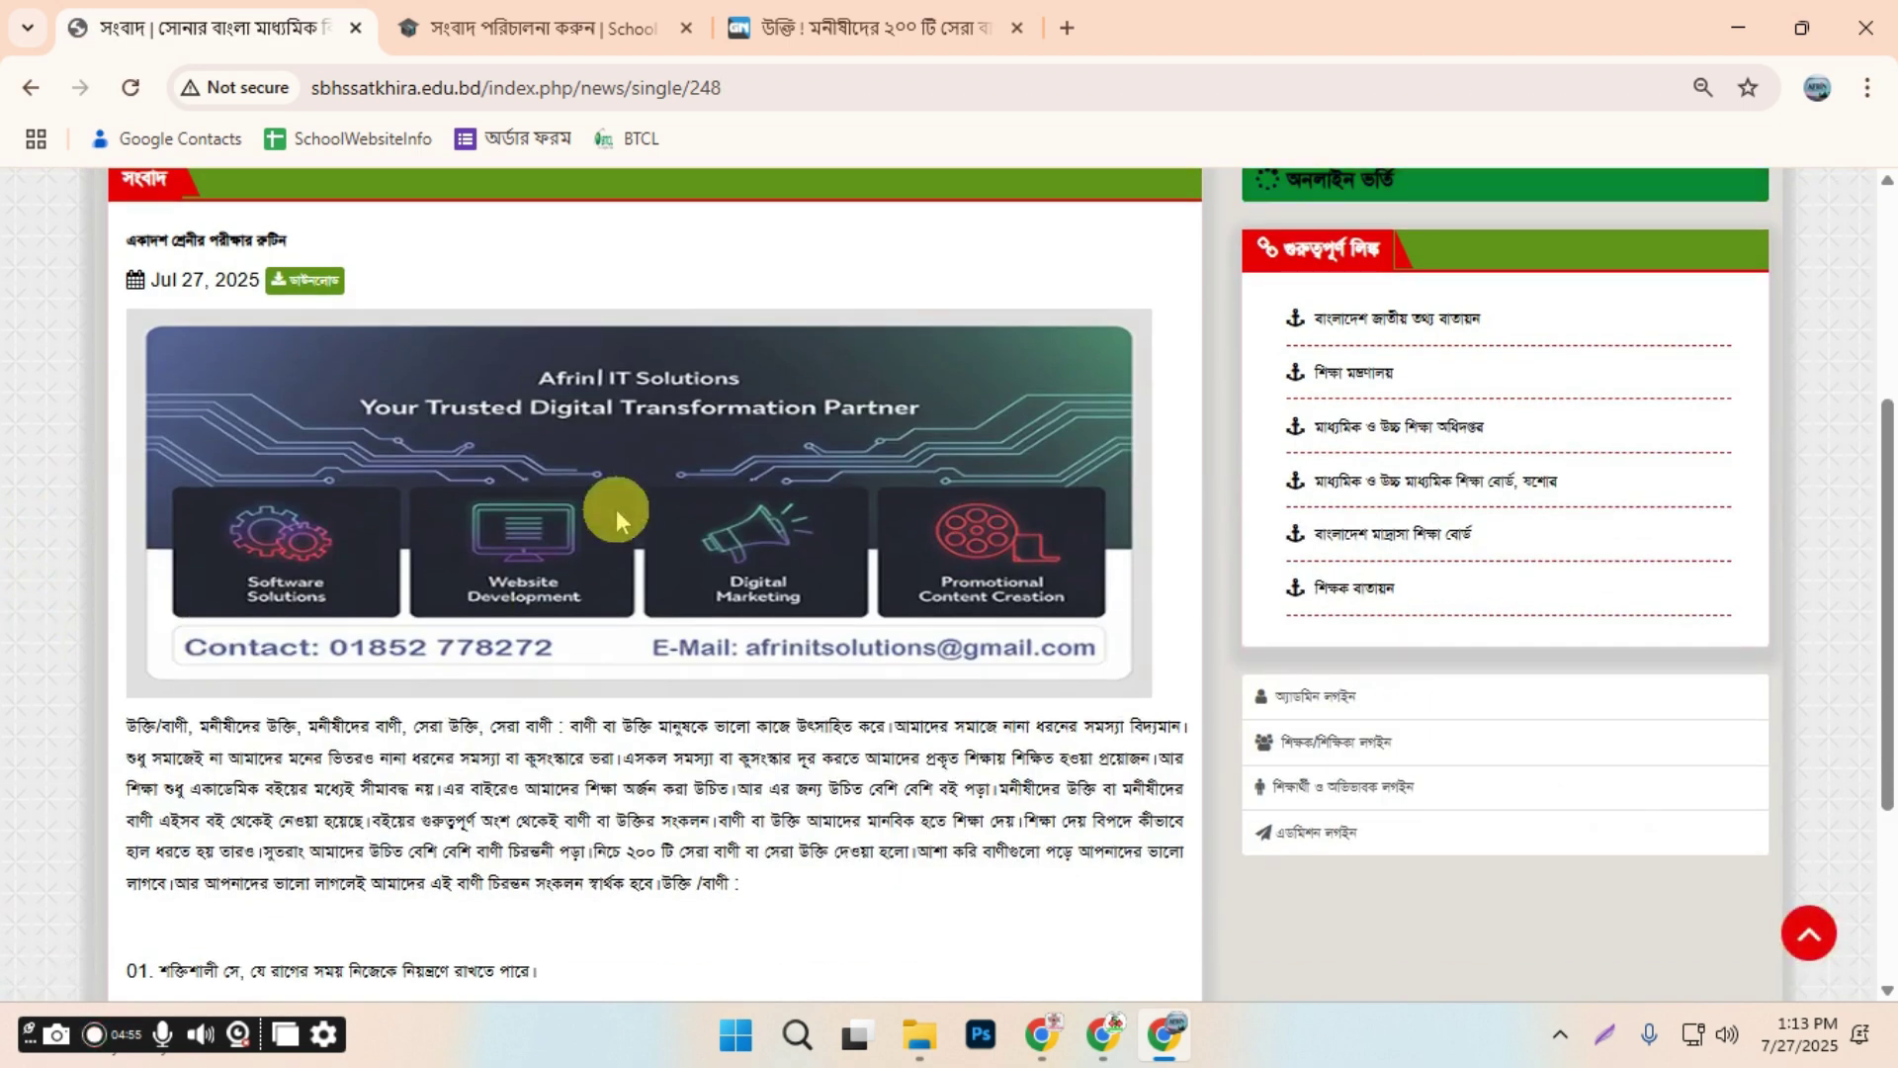
scroll(455, 600, "down", 5)
scroll(454, 600, "up", 5)
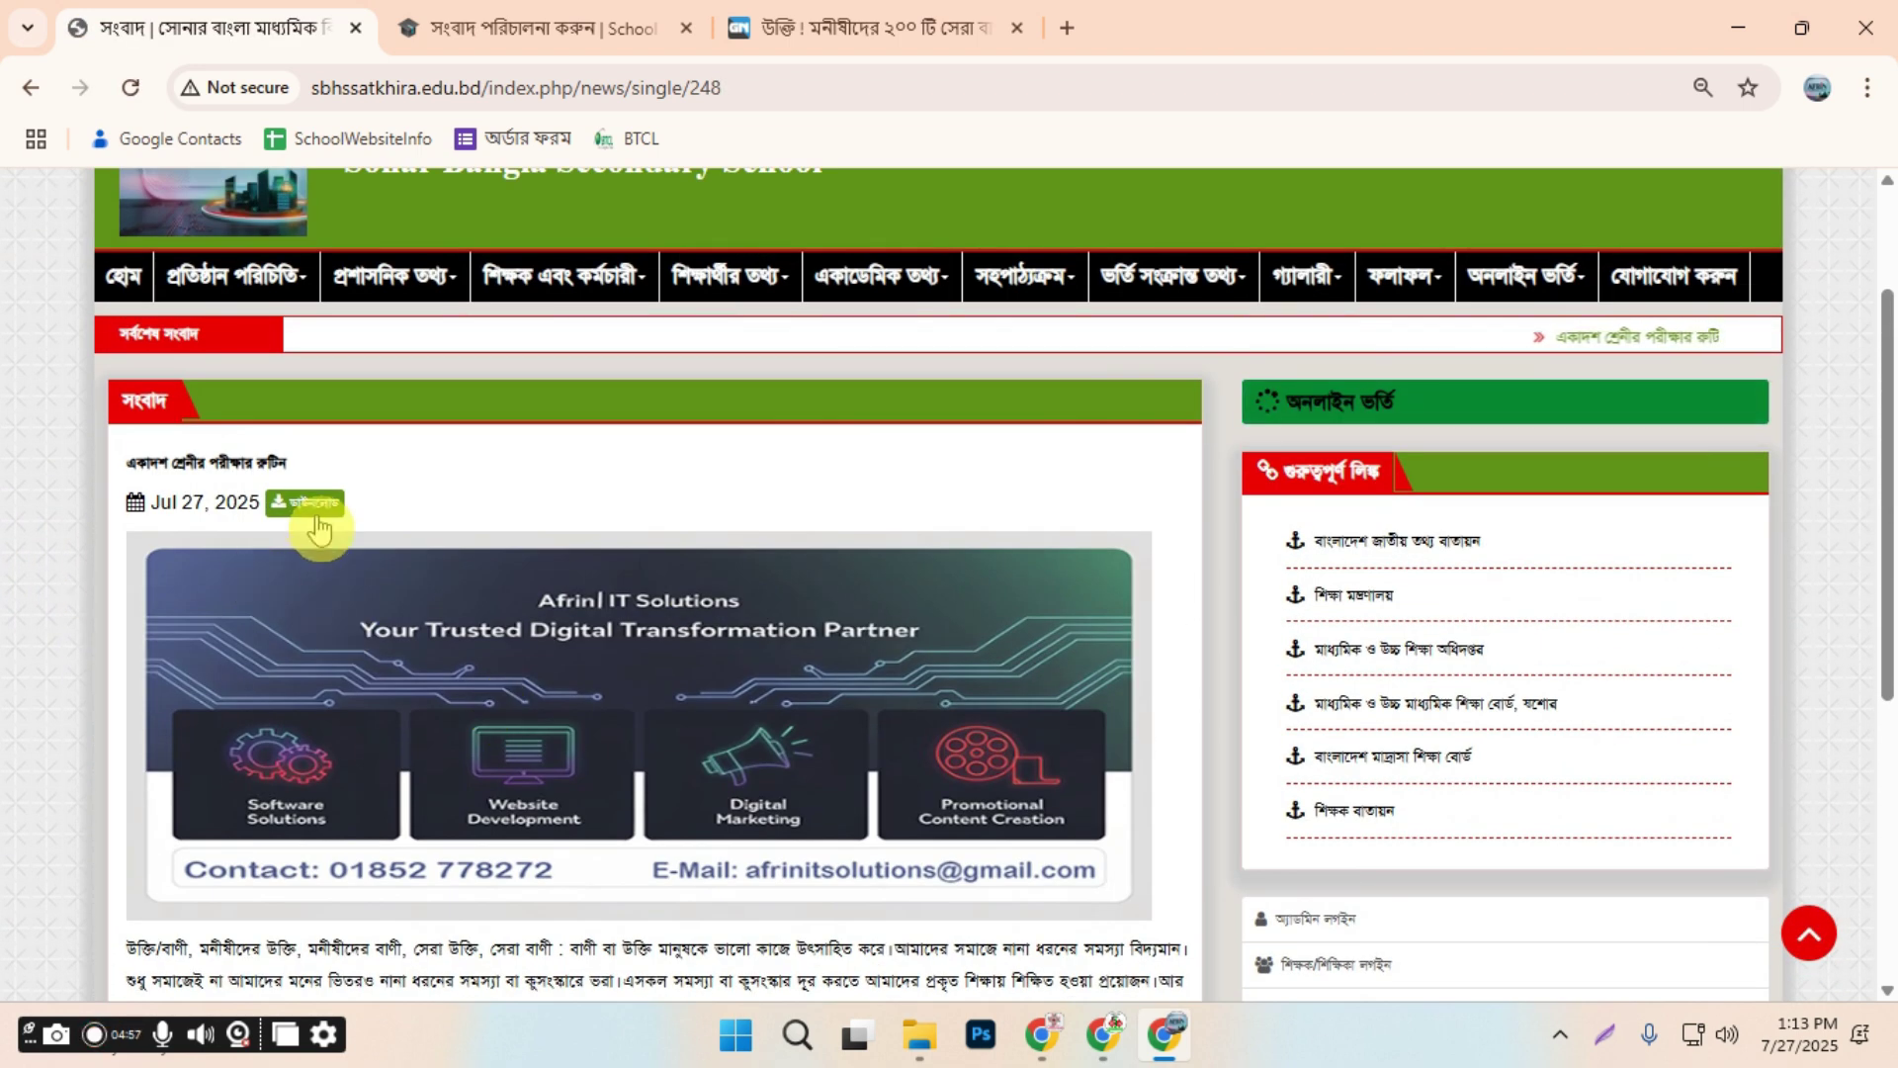
View the PDF attached to the exam-routine news item, look through its pages and return to the news page
left_click(307, 508)
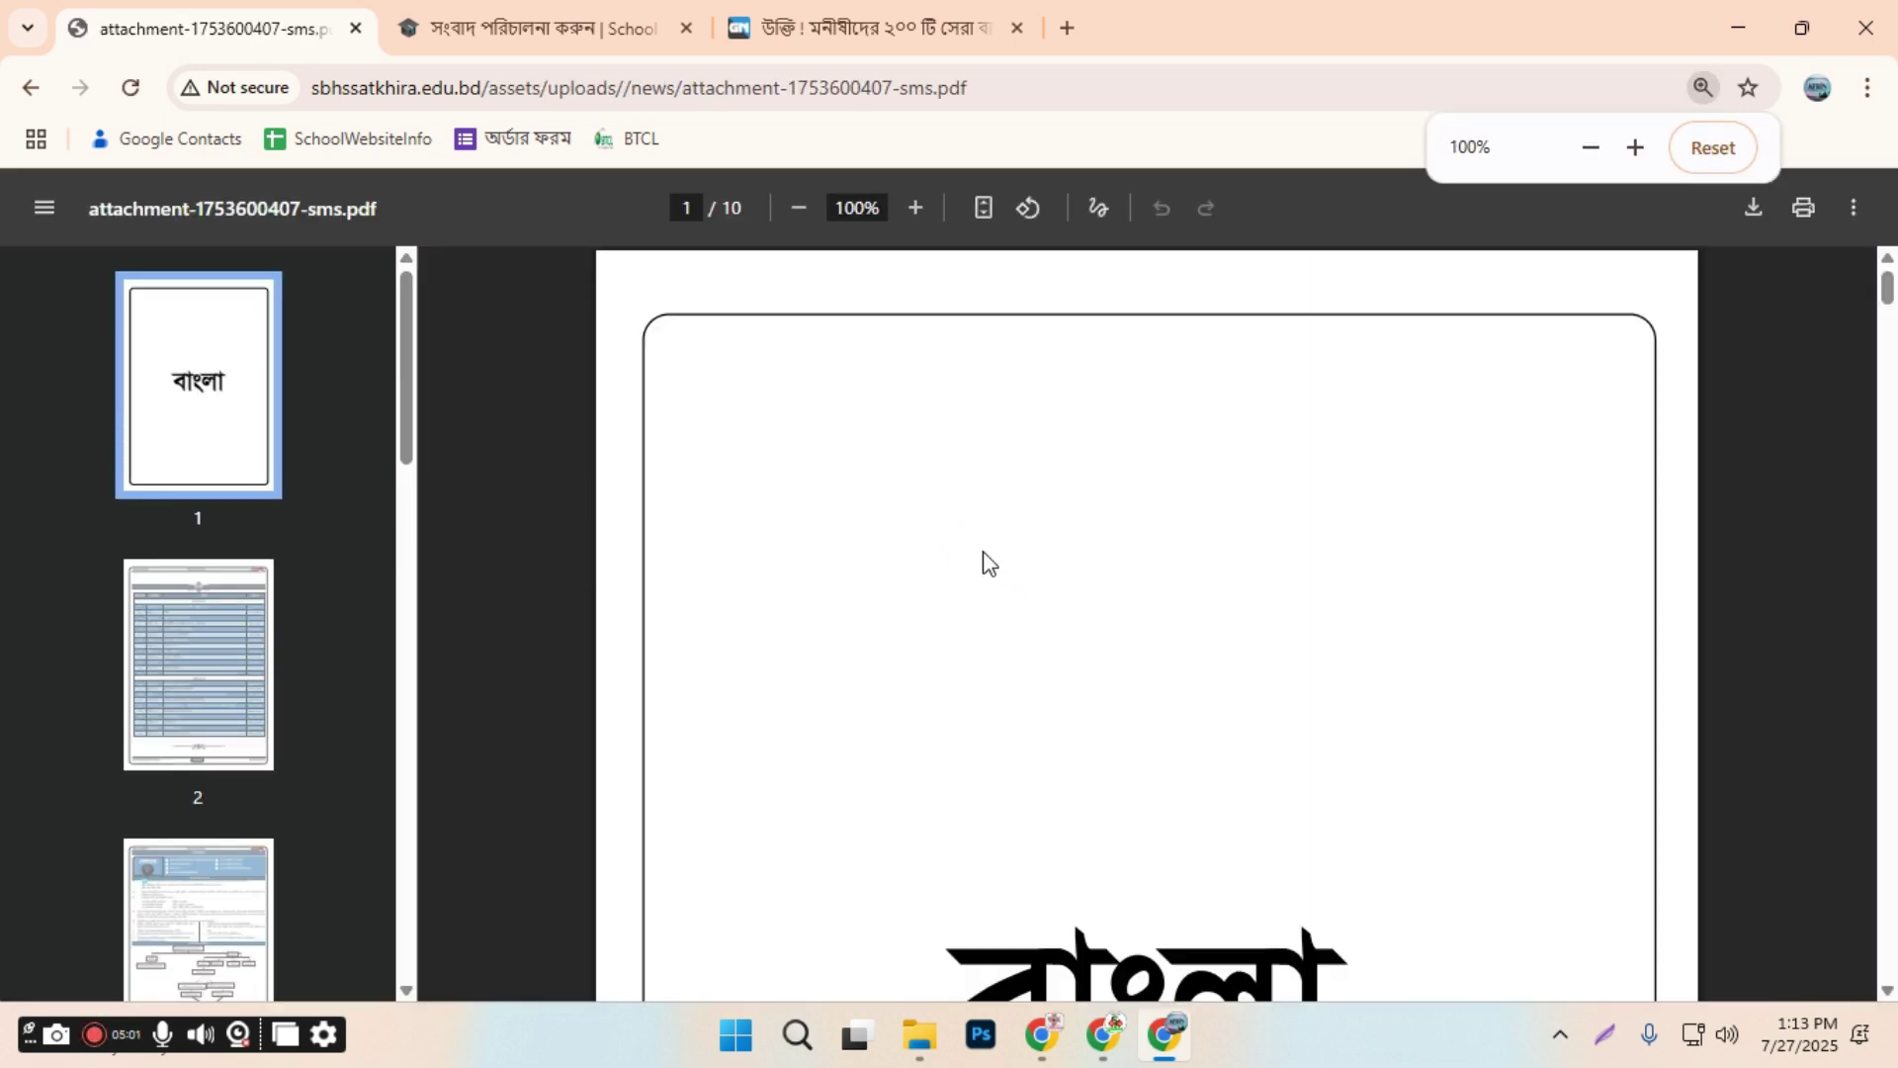
scroll(981, 613, "down", 15)
scroll(973, 638, "down", 14)
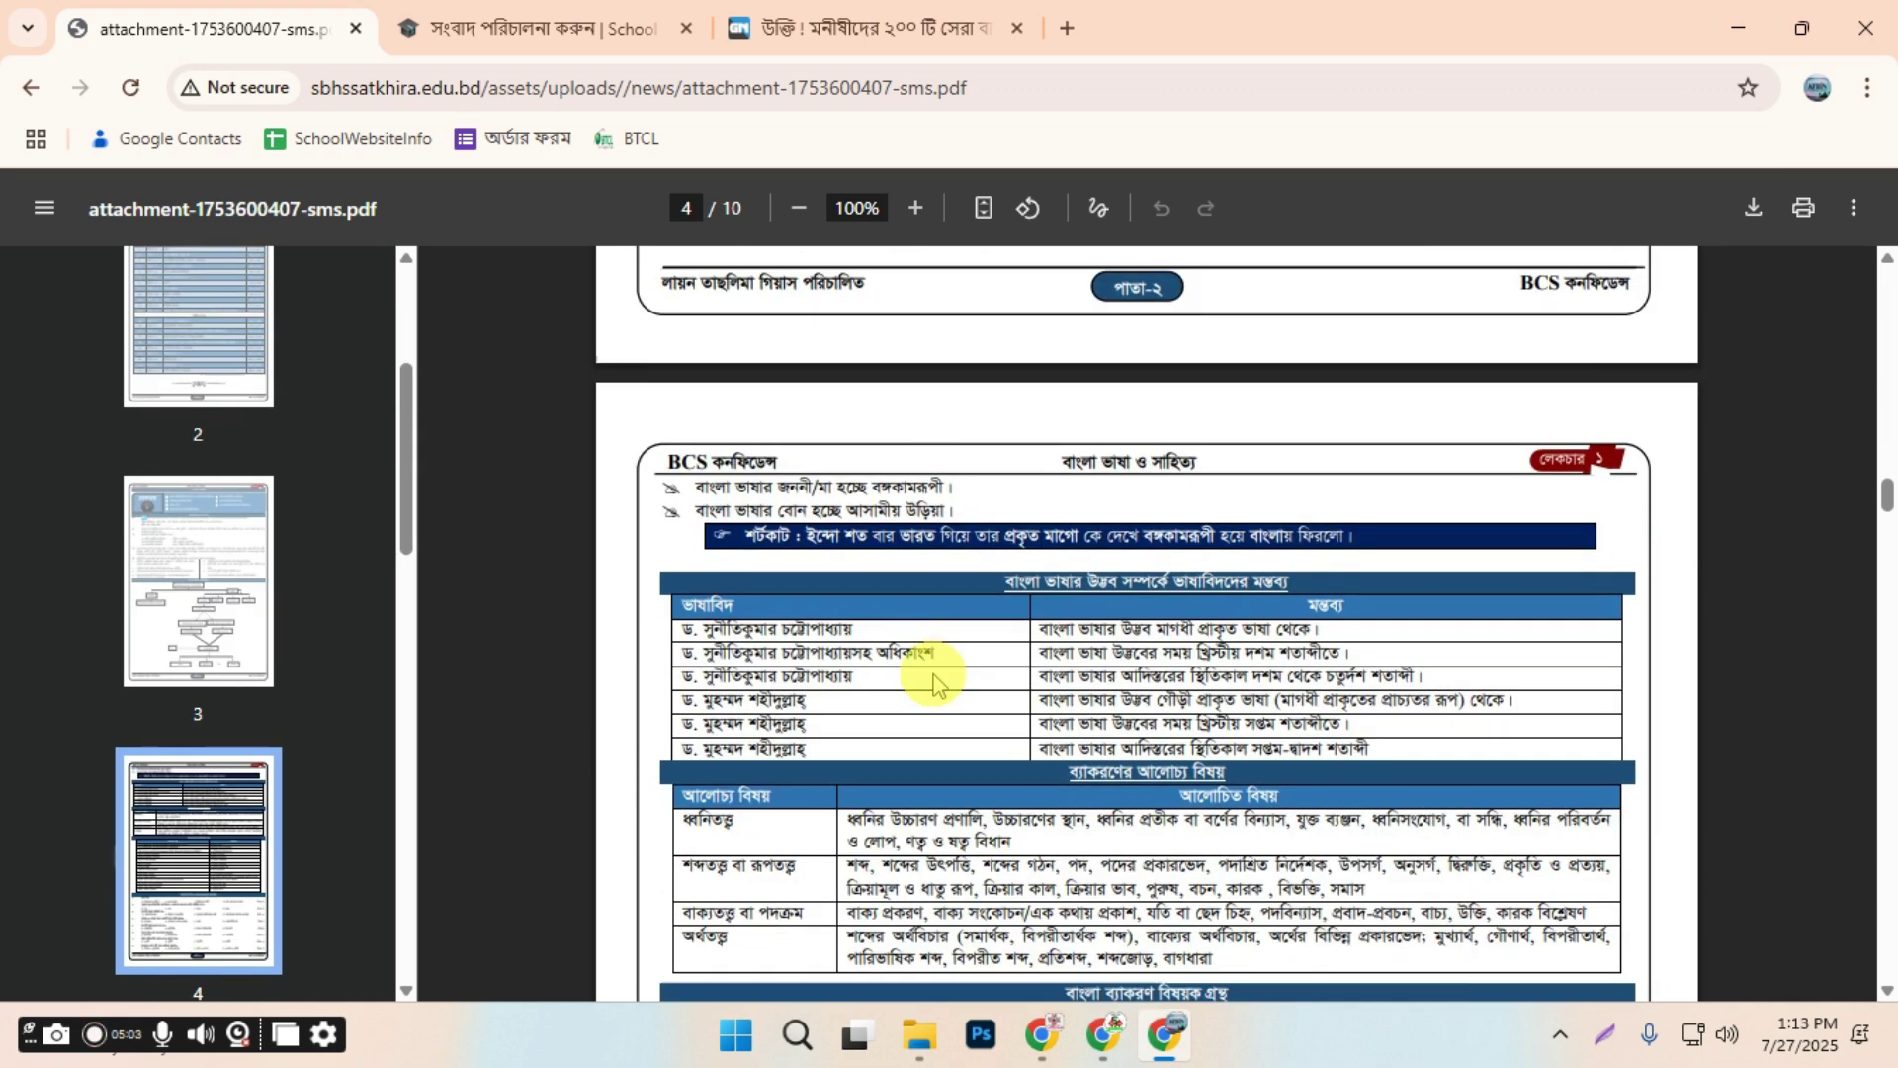
left_click(32, 91)
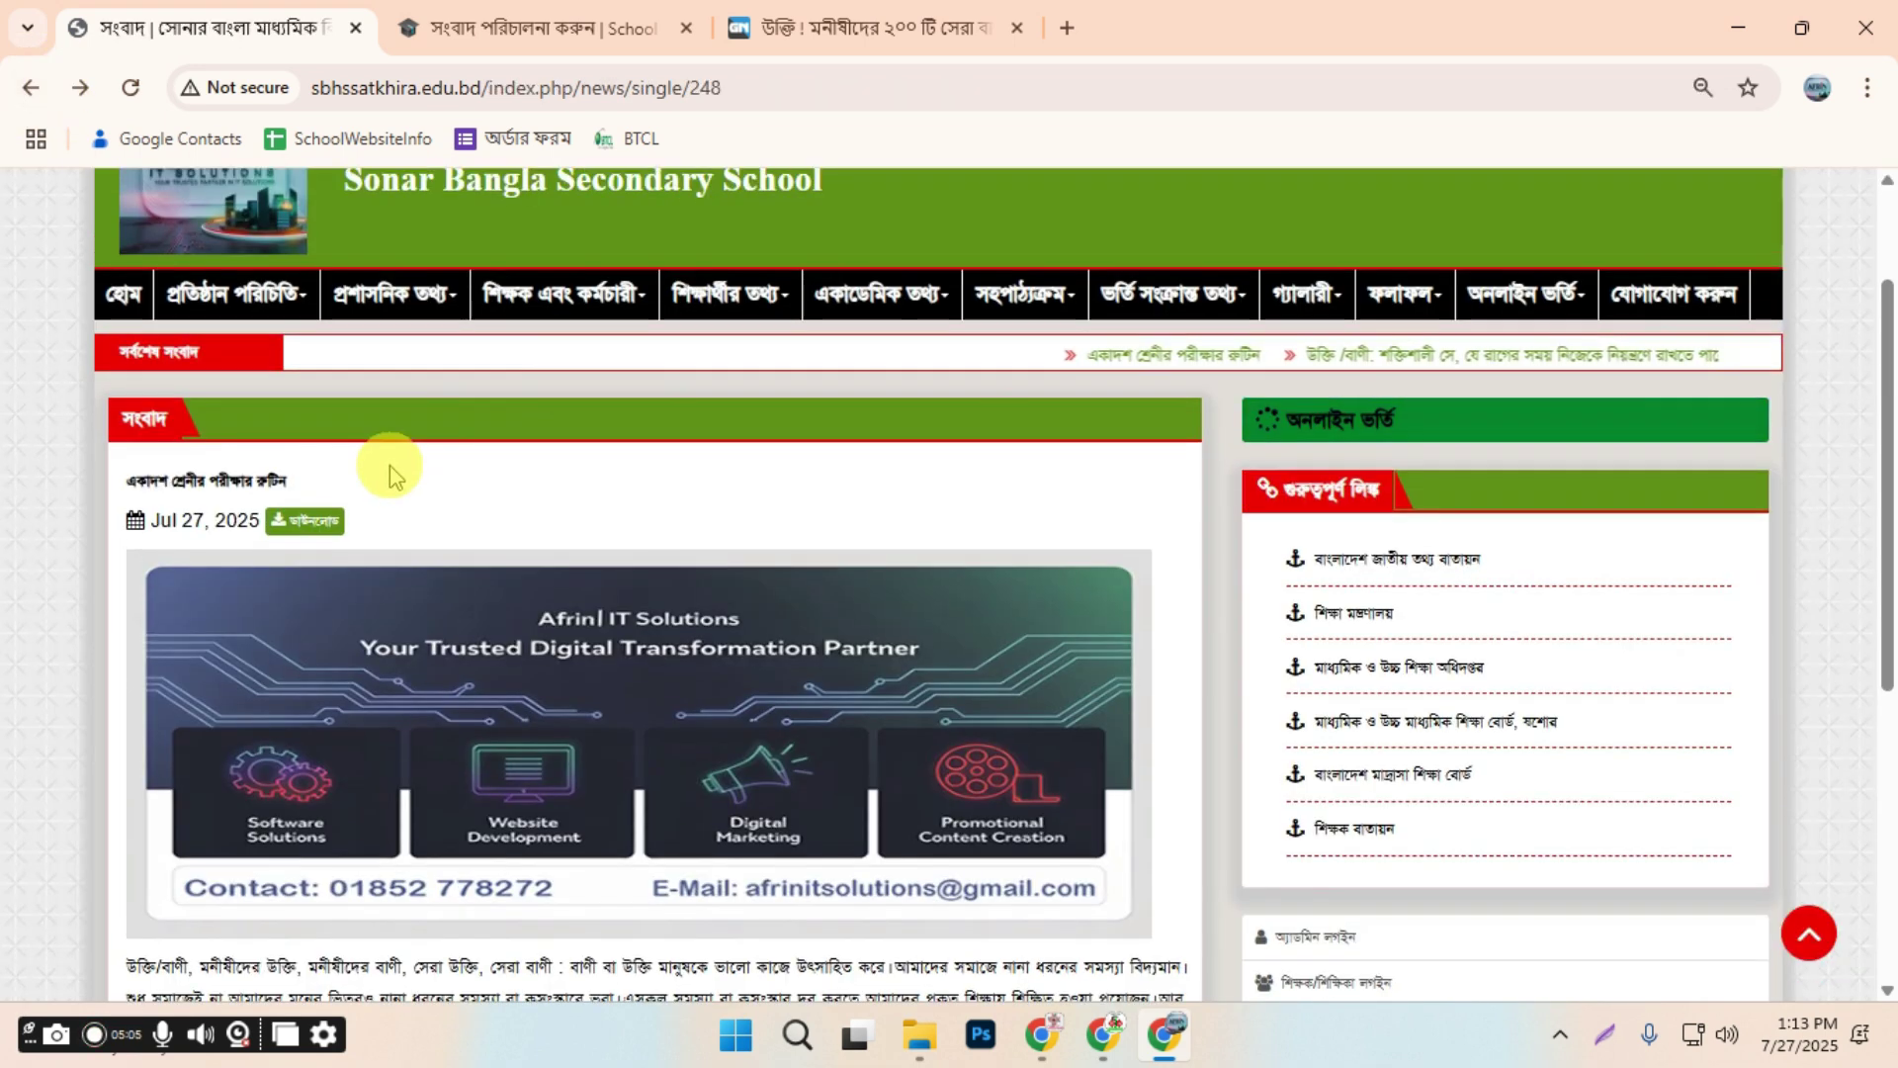
Return to the admin panel and open its dashboard
left_click(551, 10)
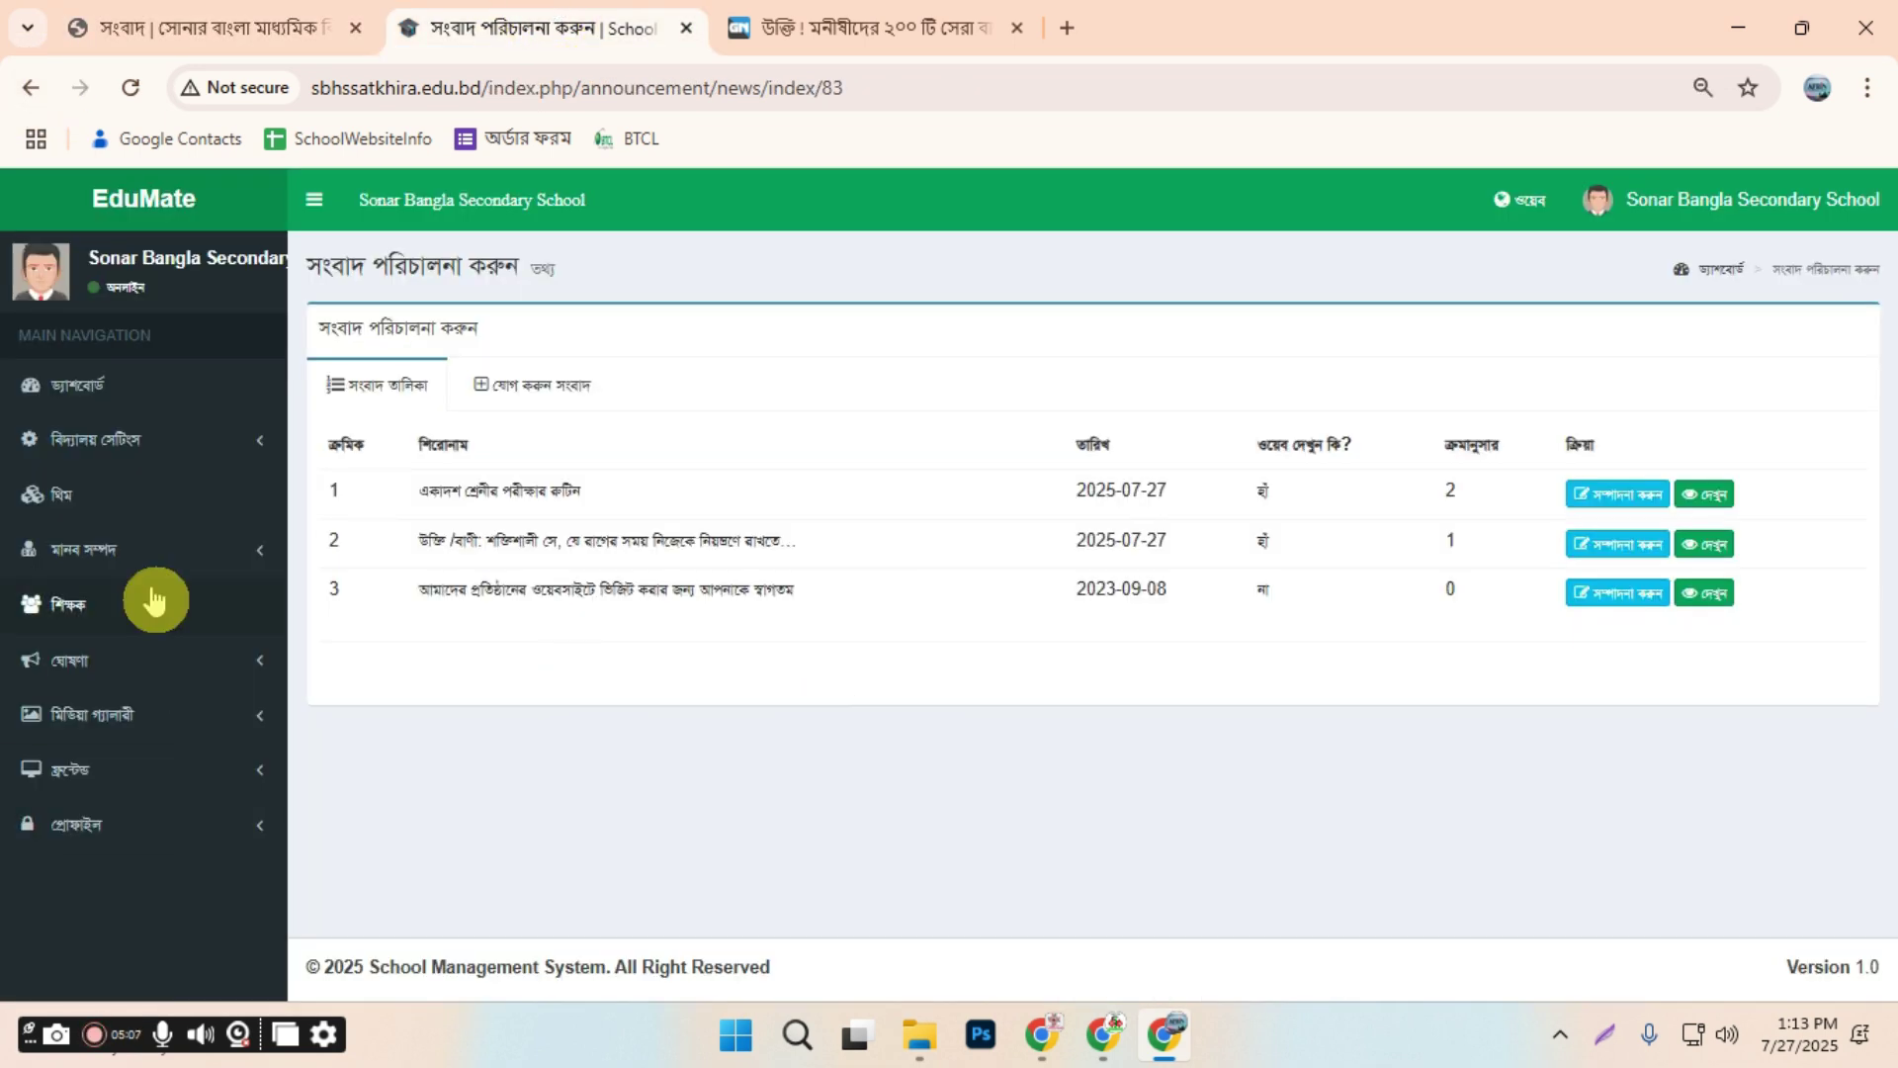
left_click(59, 388)
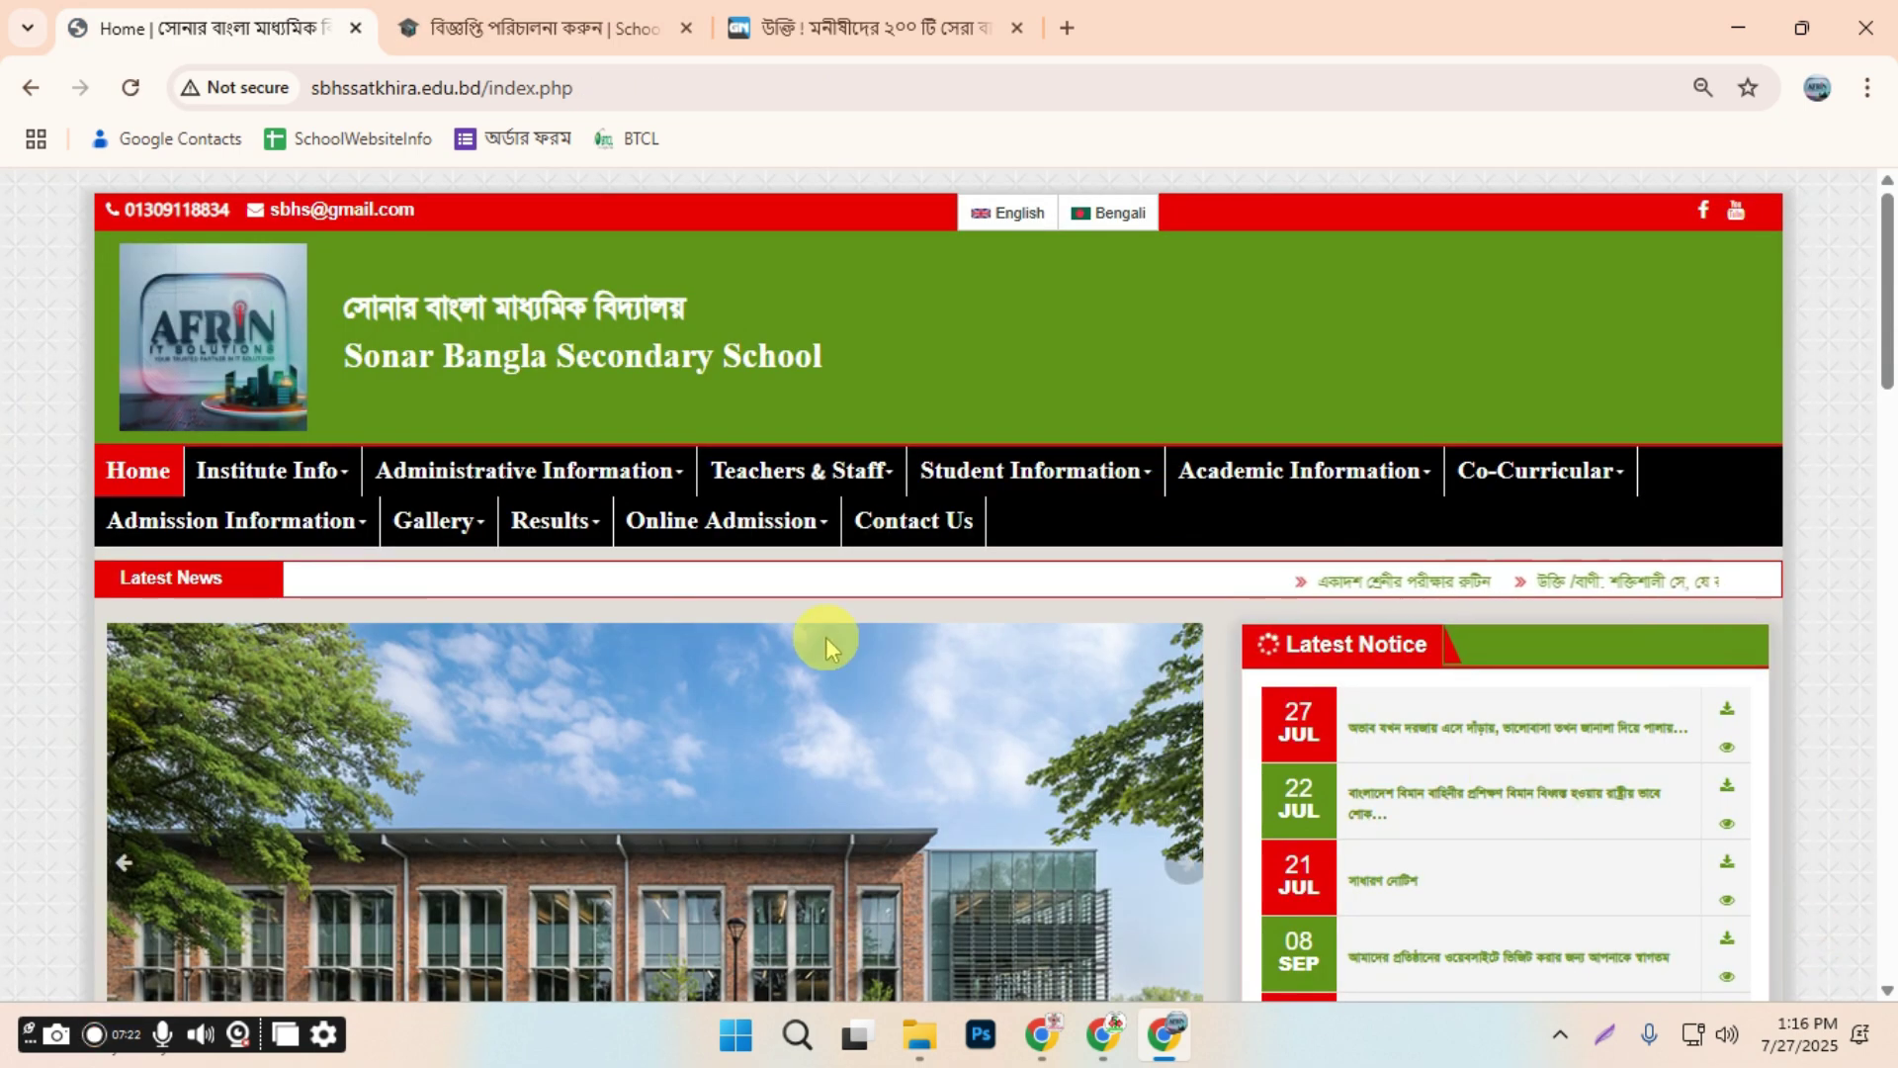
scroll(1525, 797, "down", 6)
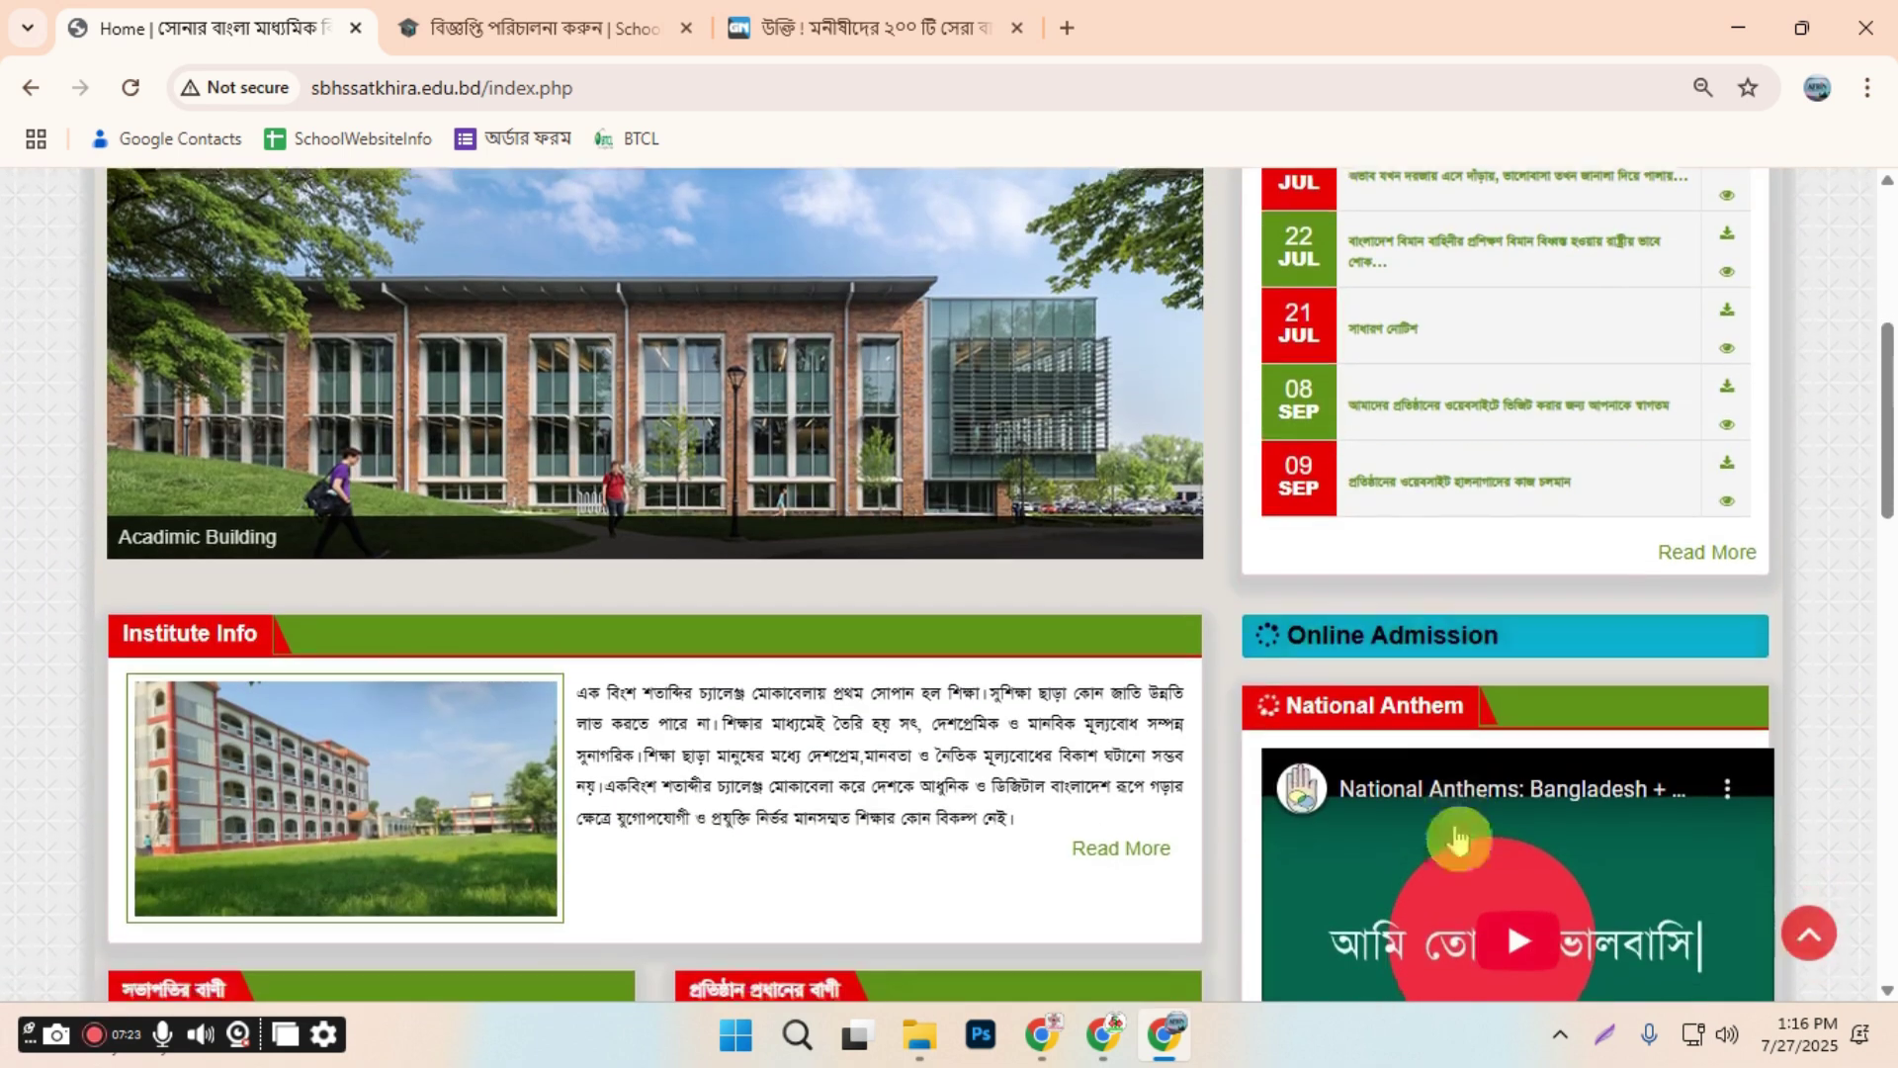
scroll(1241, 978, "down", 4)
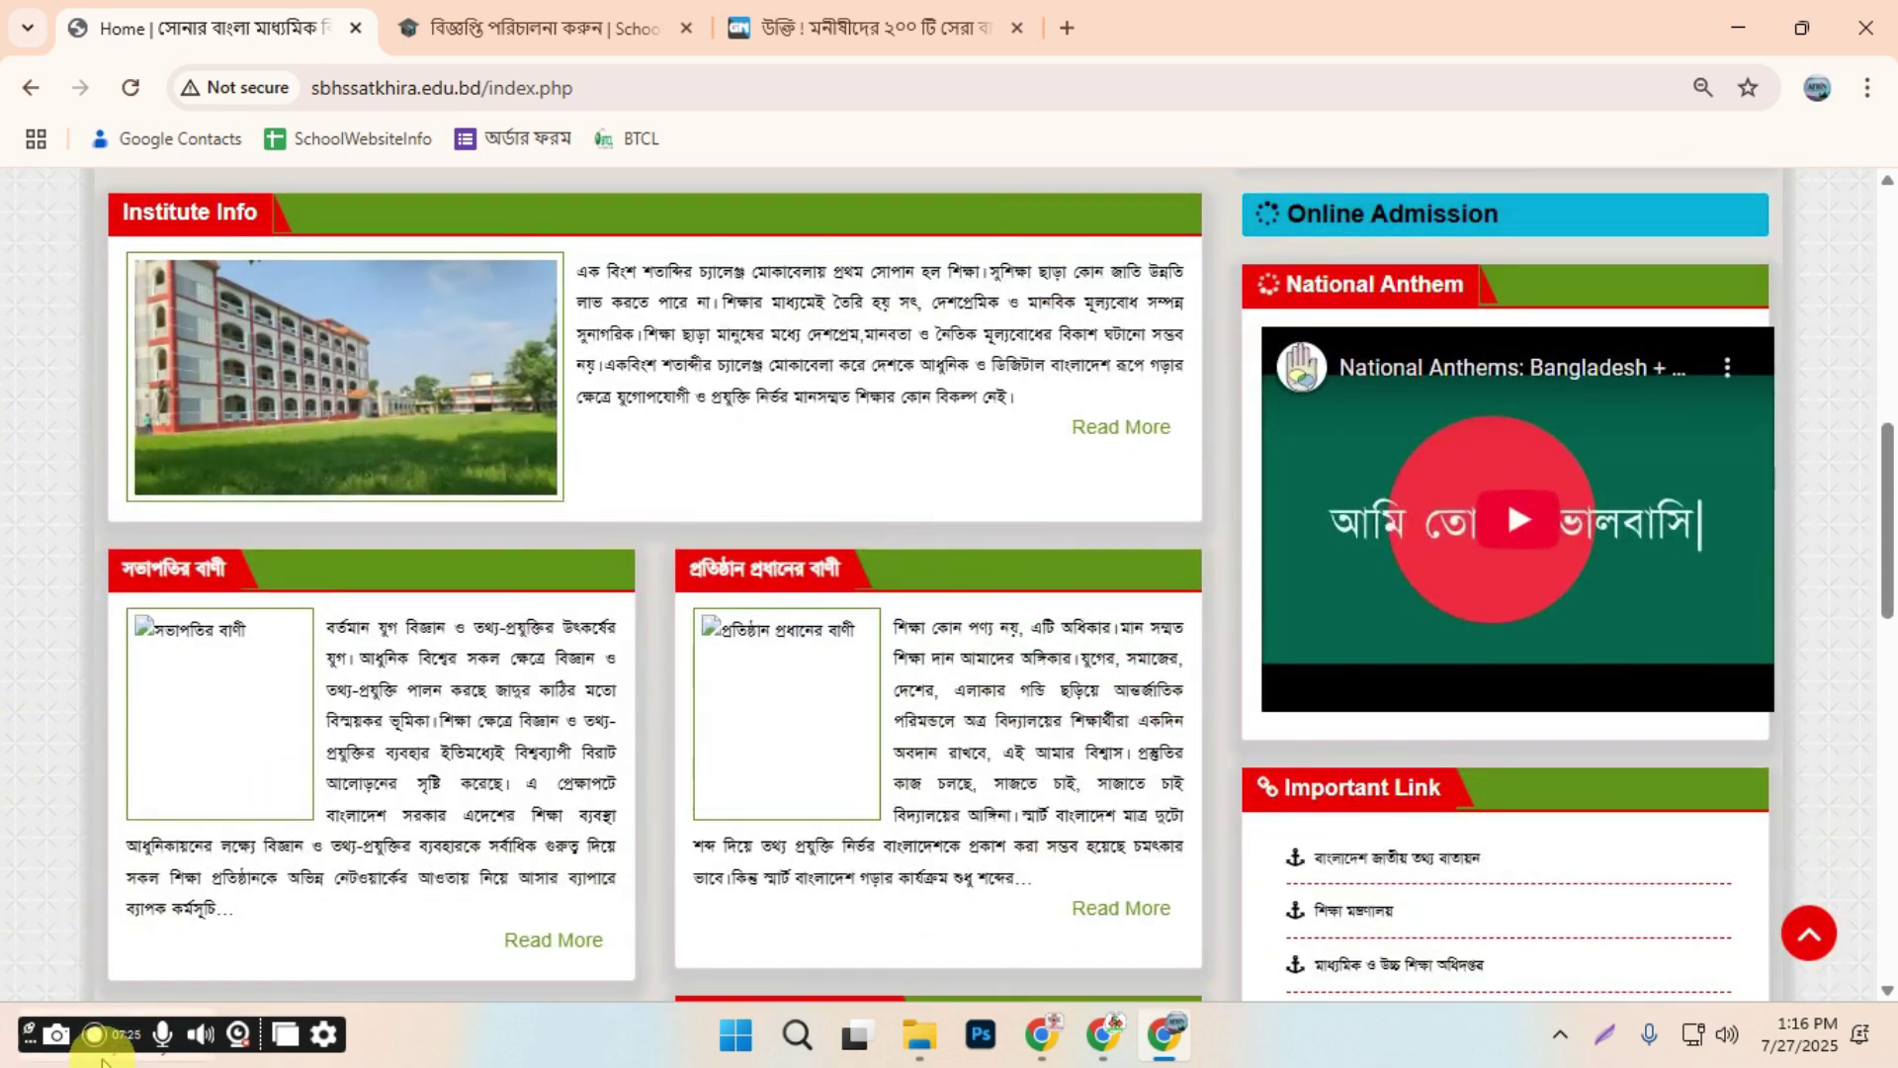
mouse_move(106, 1060)
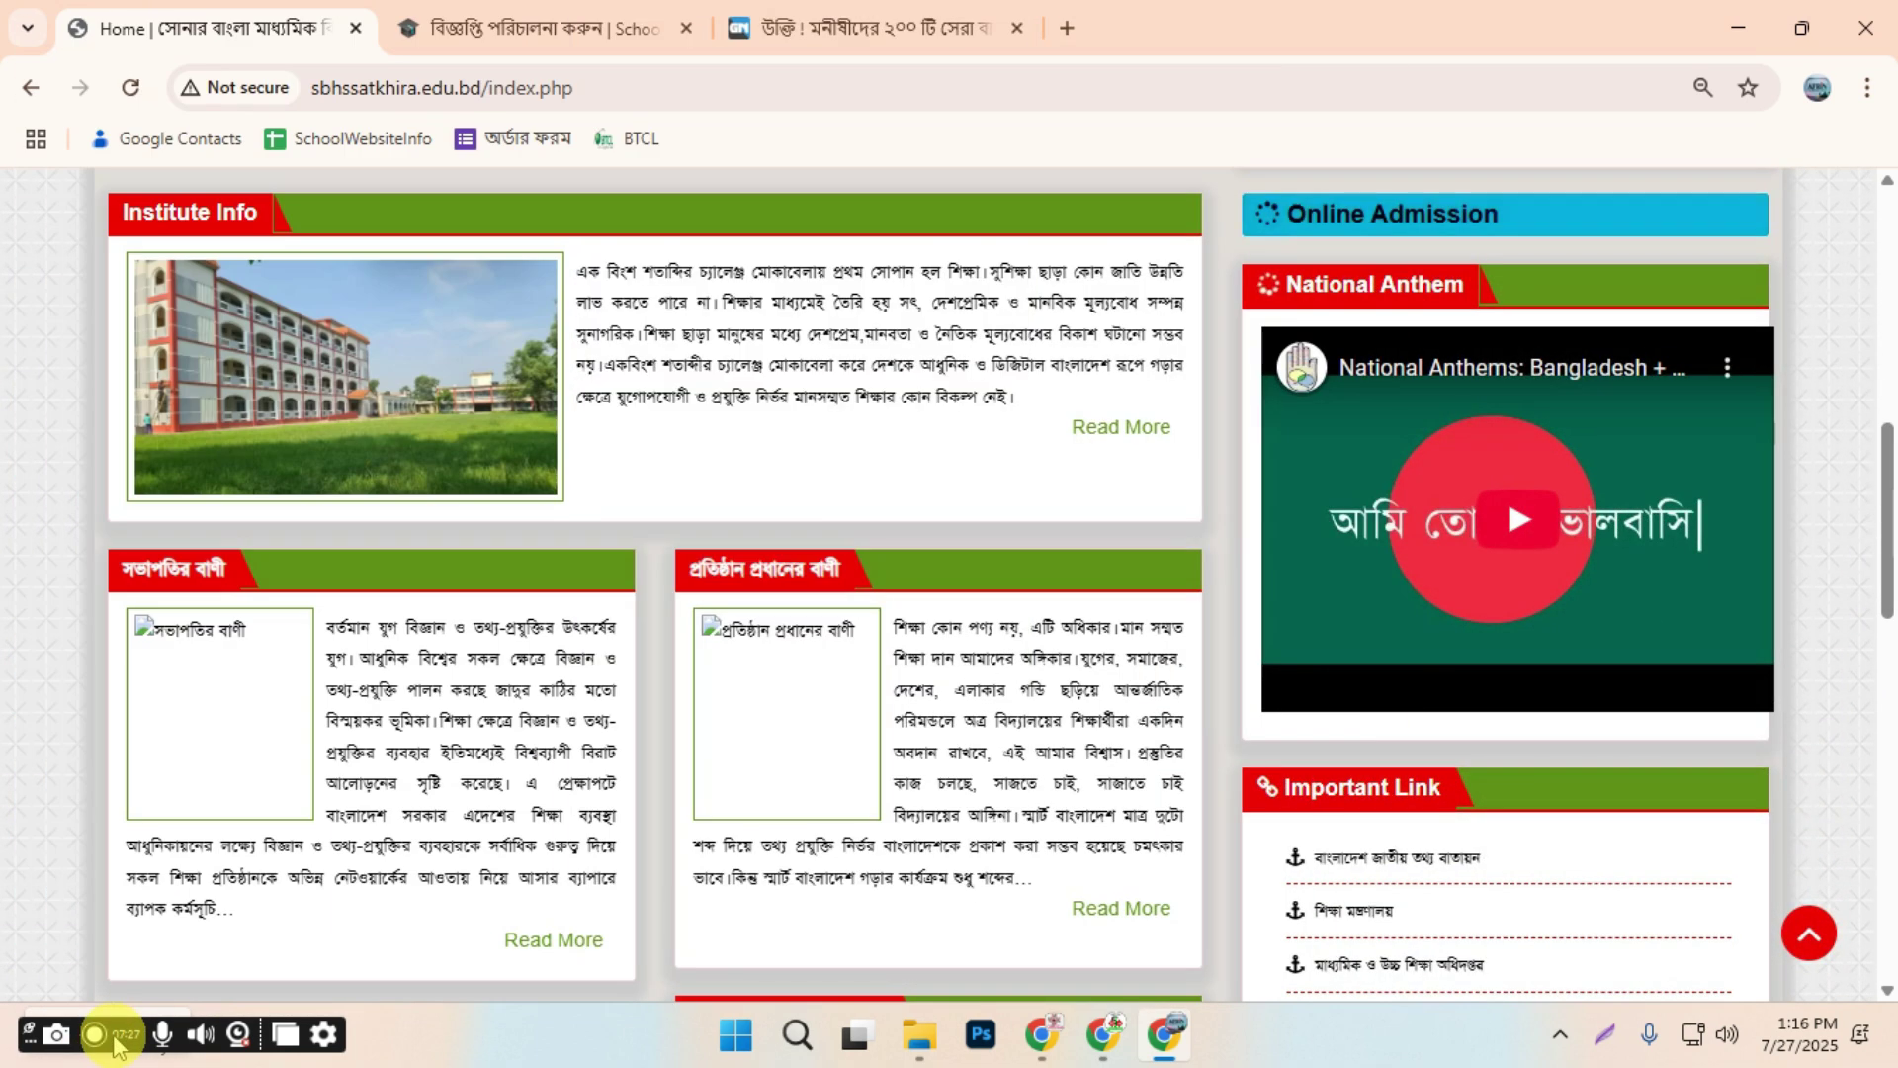